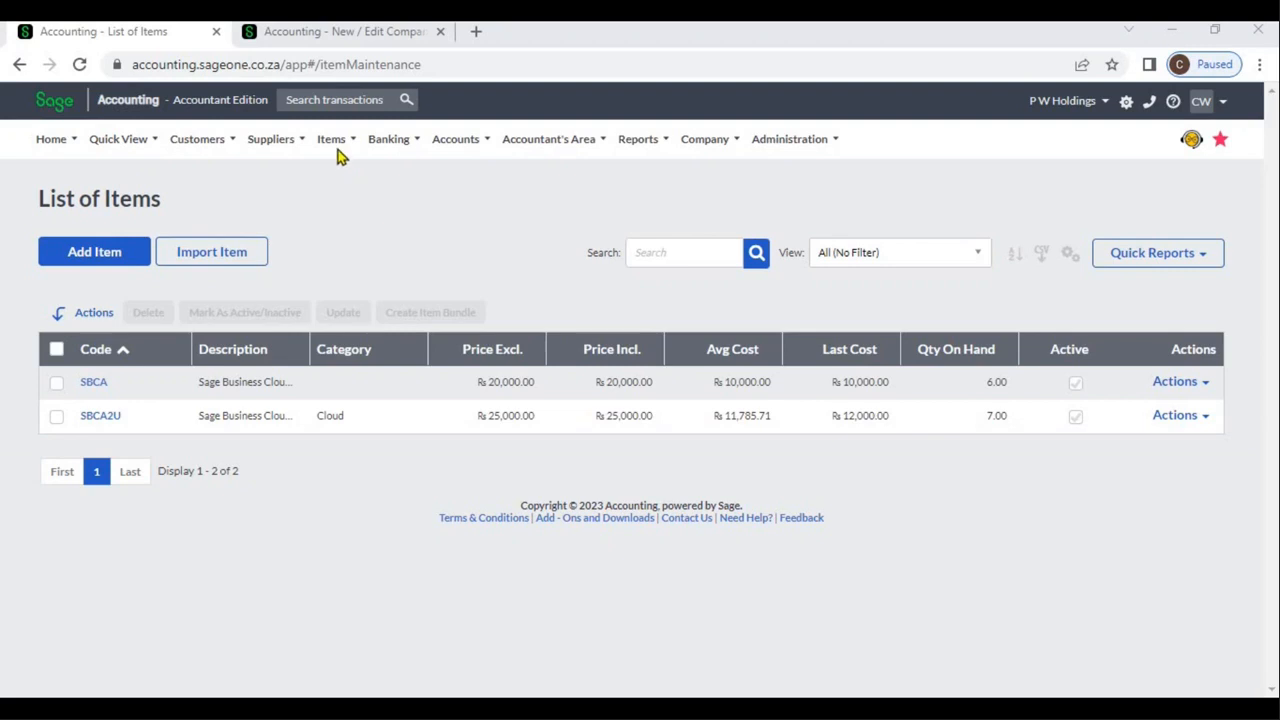
Start a new inventory item and enter S001 as its code
left_click(338, 150)
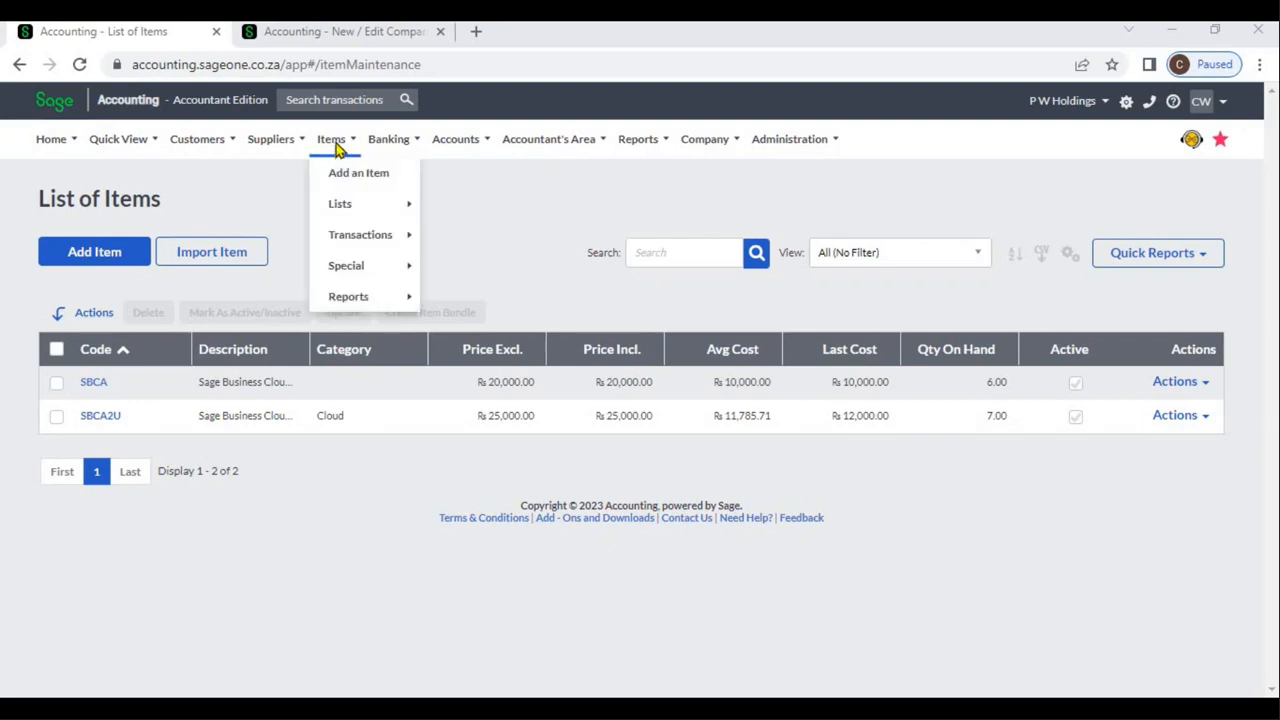
left_click(388, 177)
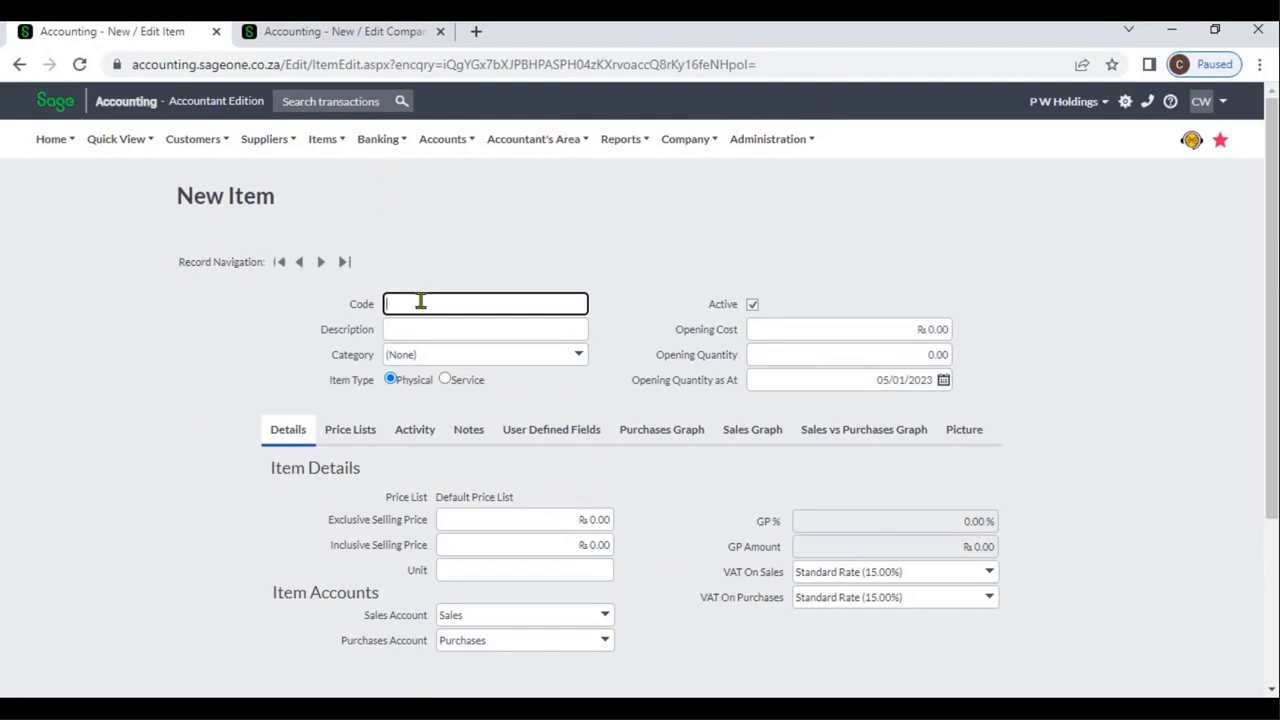
type("S")
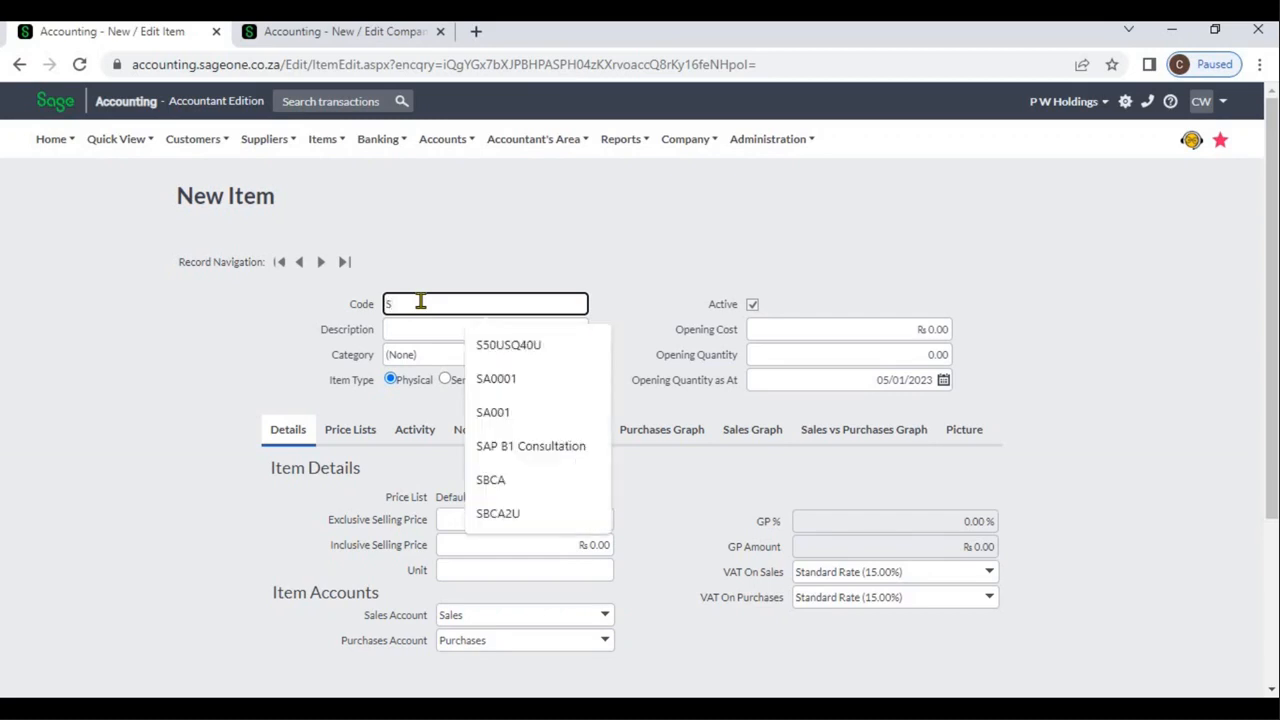
type("001")
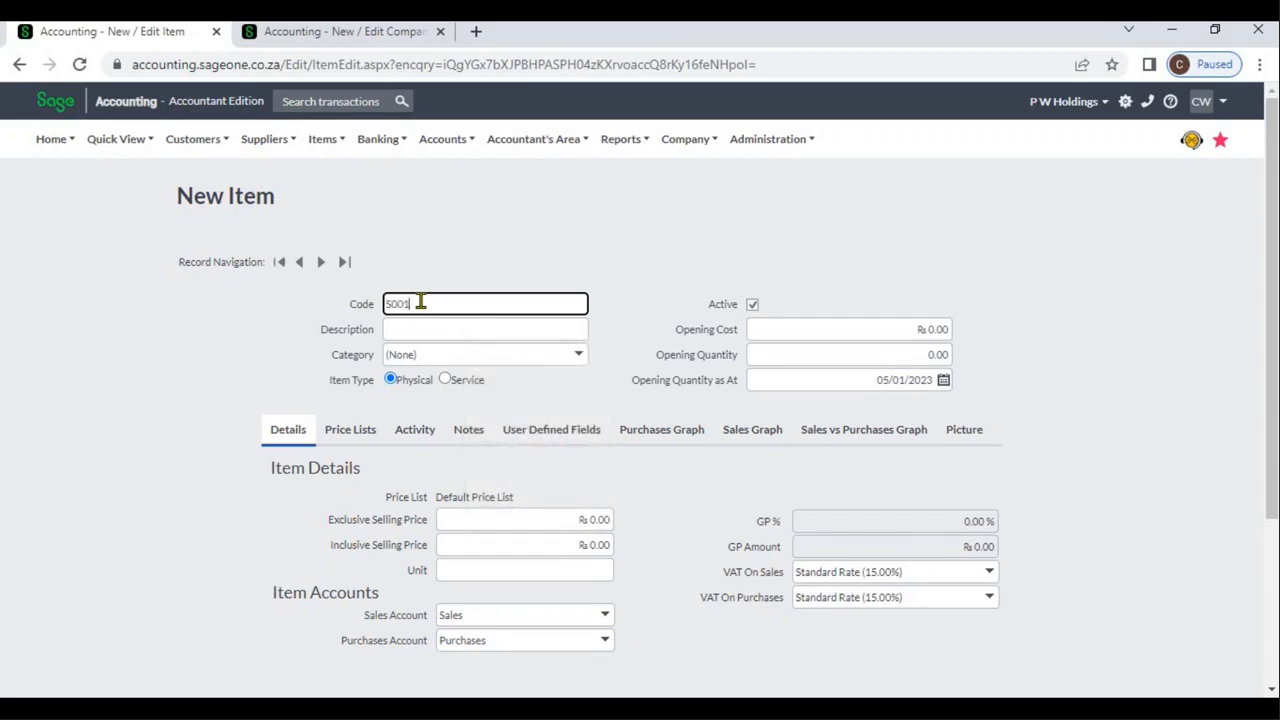
Enter "Sage Business Cloud Accounting 2" as the description of the new item
left_click(431, 326)
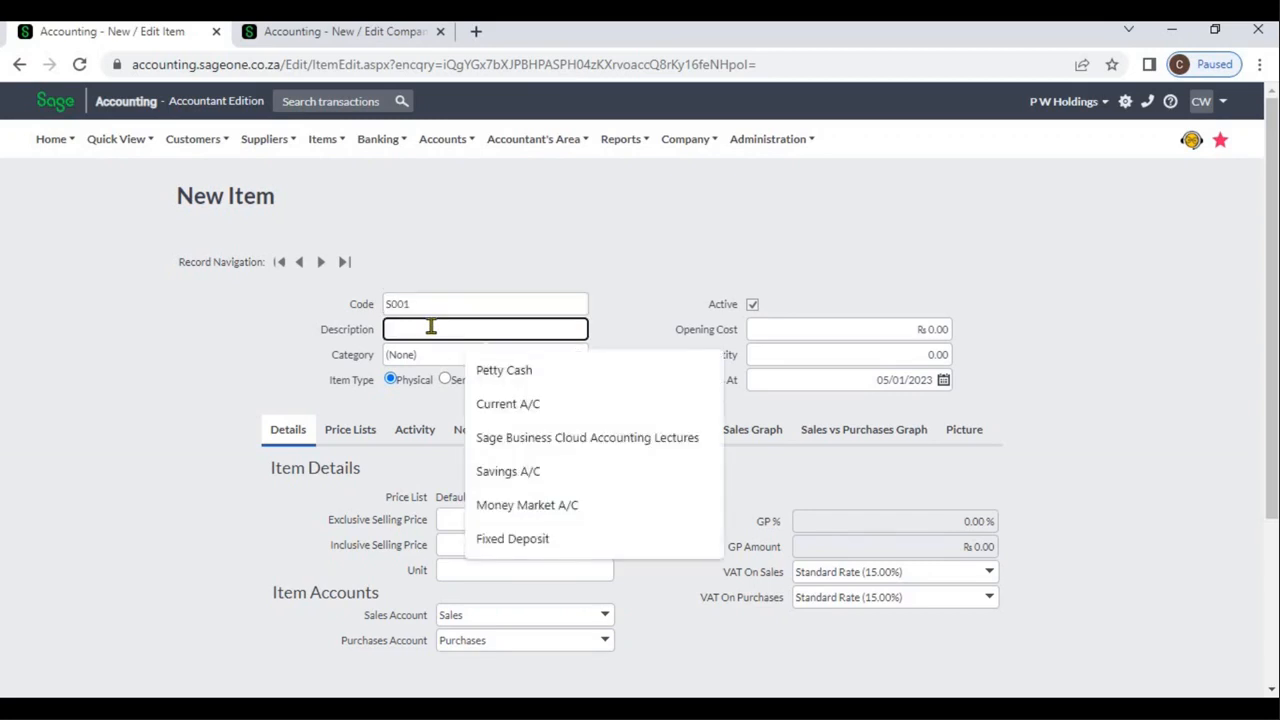
type("S")
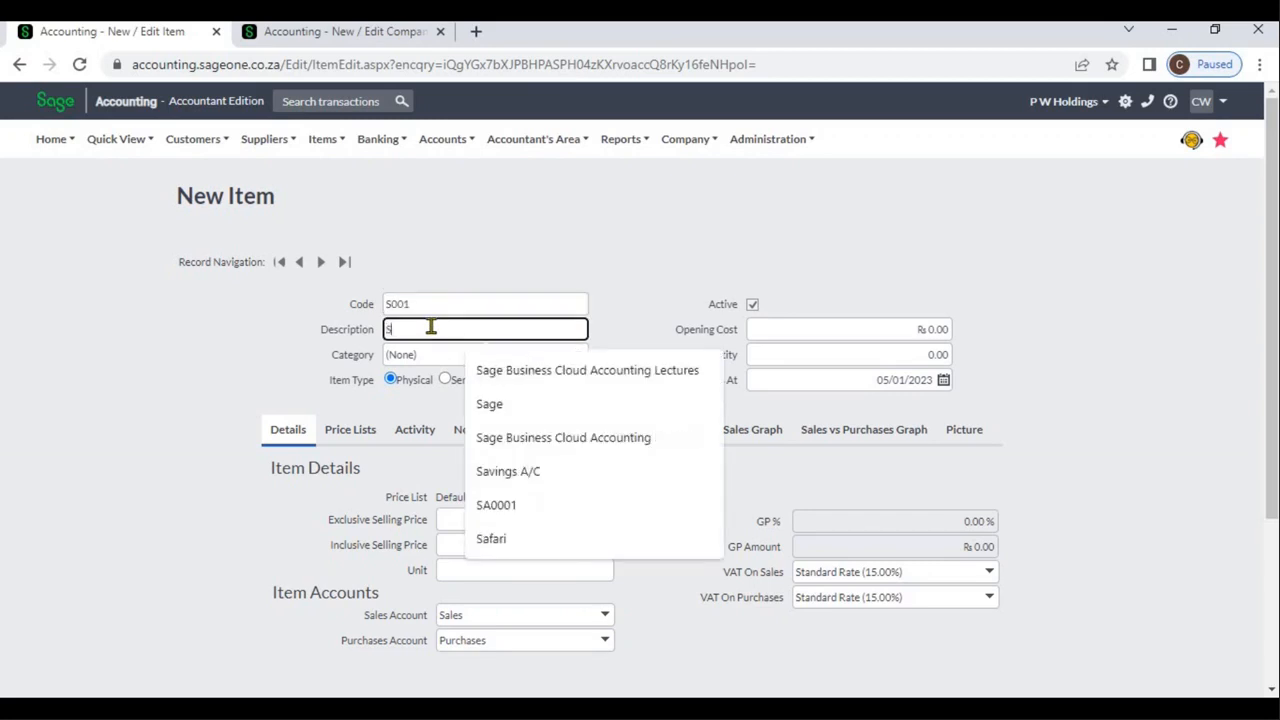
type("age Business Cloud Accounting")
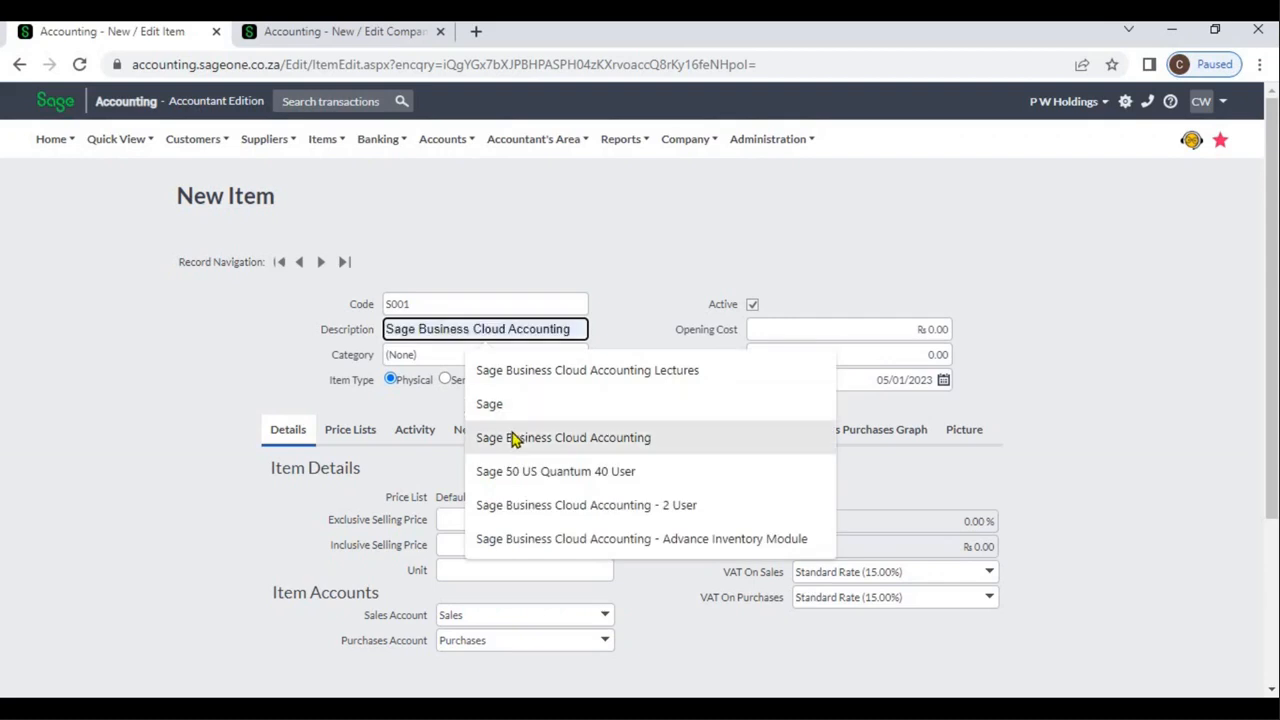
left_click(512, 440)
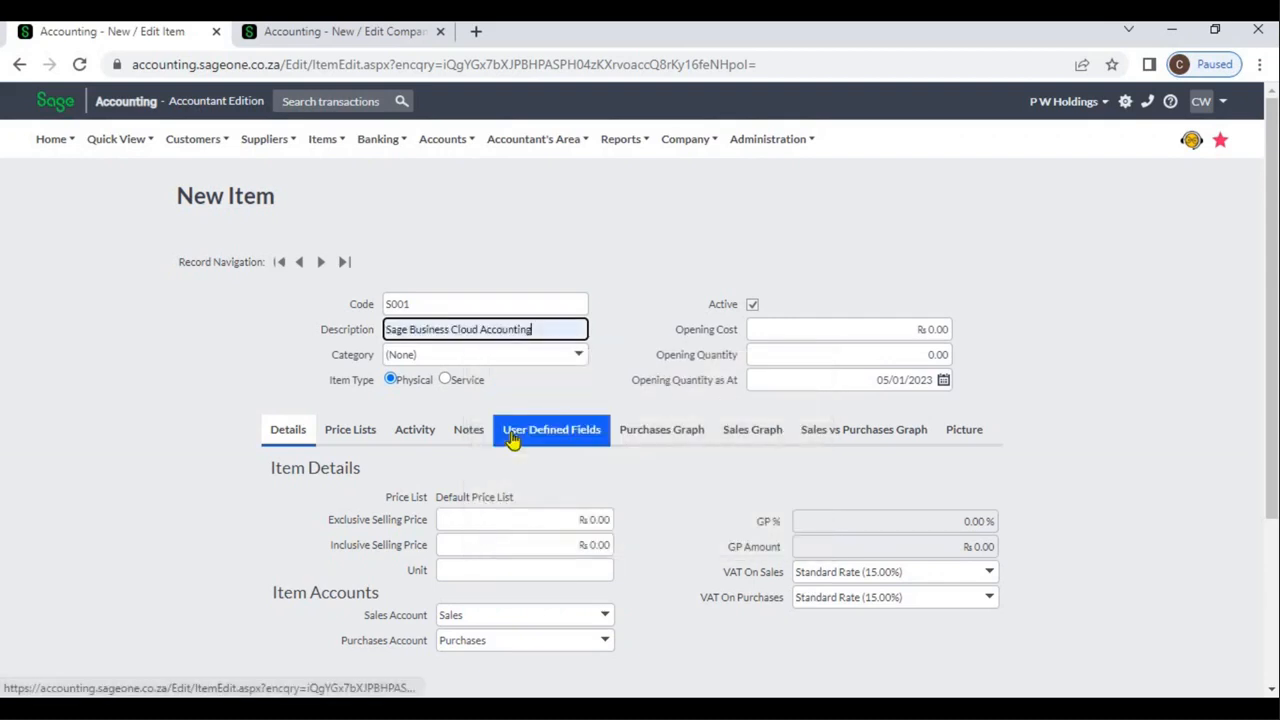
type("2")
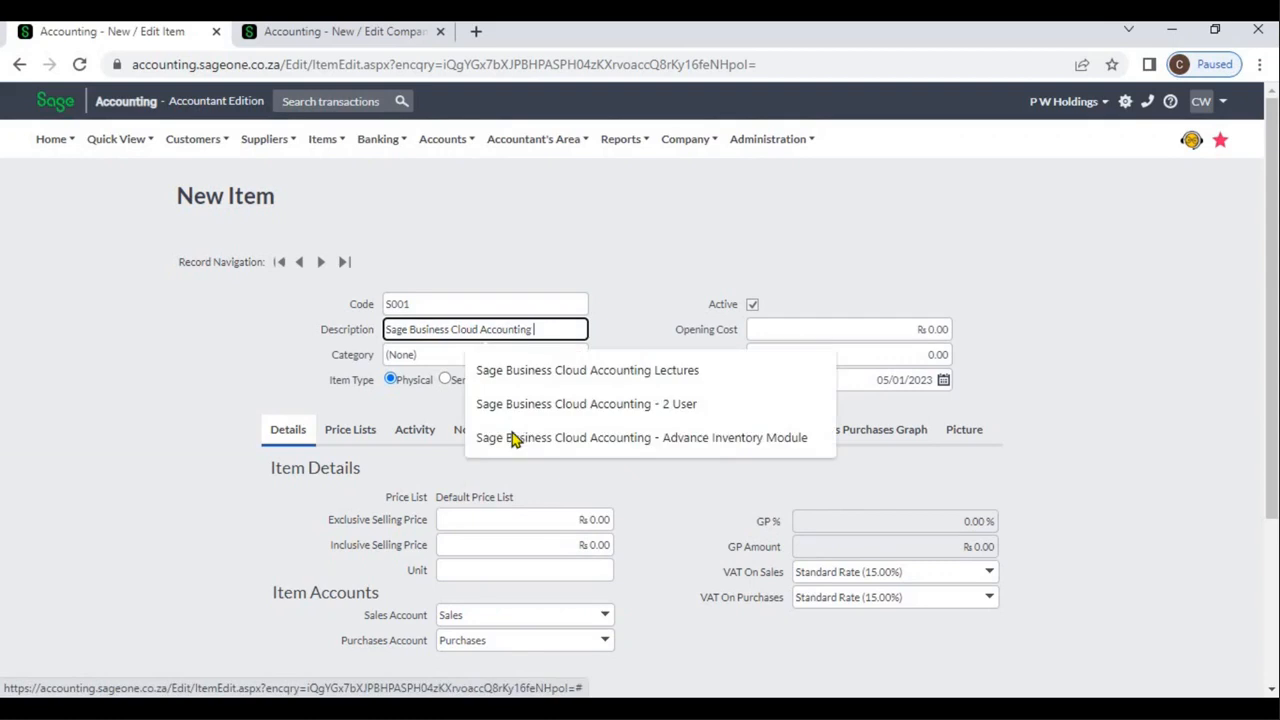
left_click(620, 318)
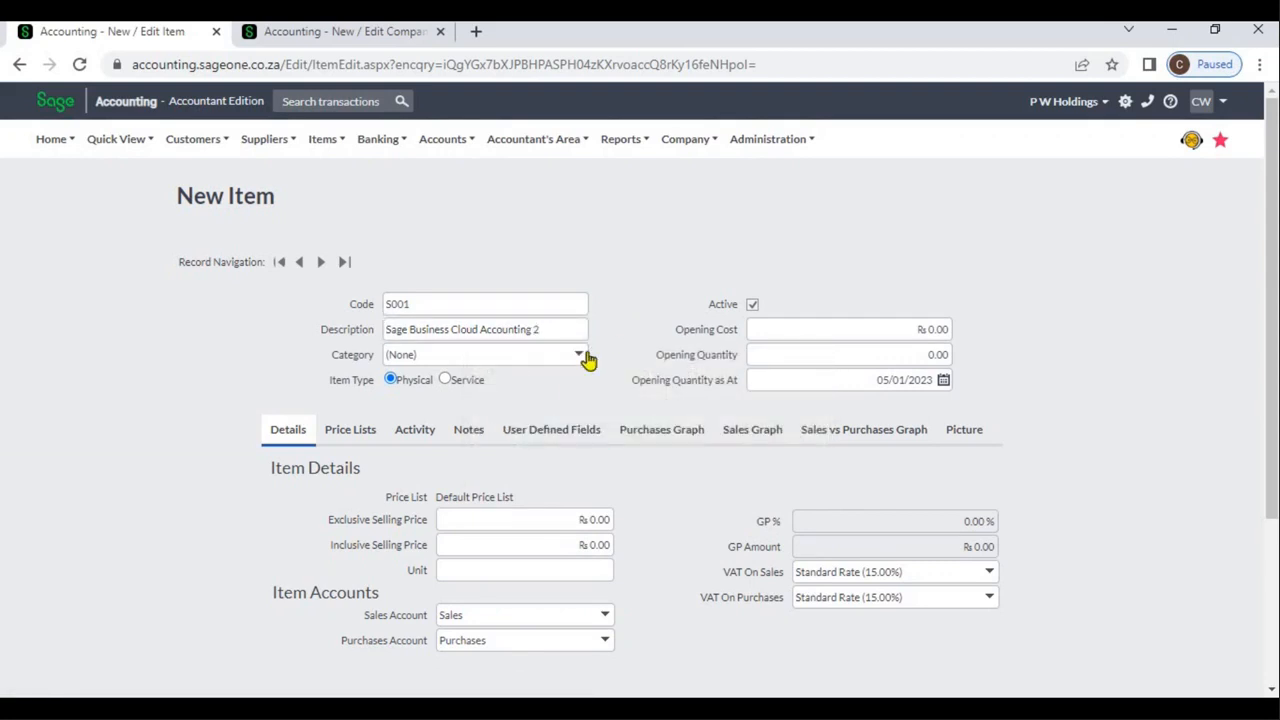
Assign the new item to the Cloud category
left_click(580, 356)
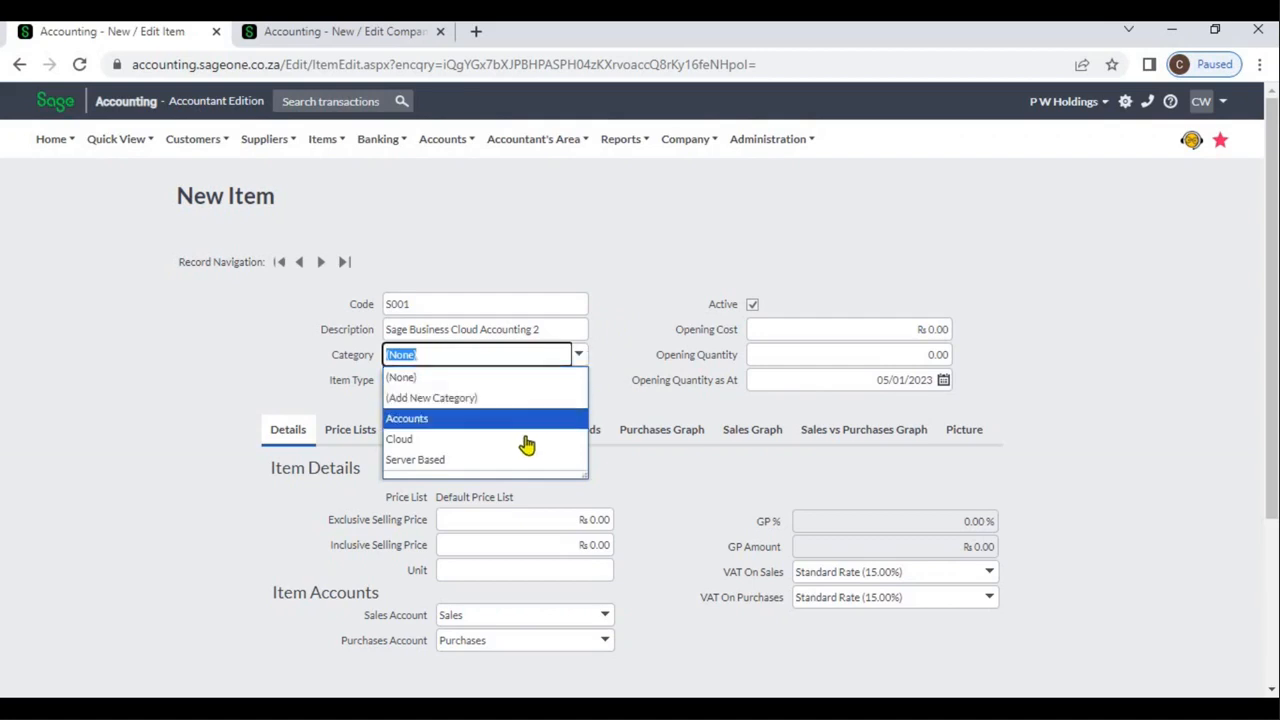
left_click(527, 441)
left_click(621, 311)
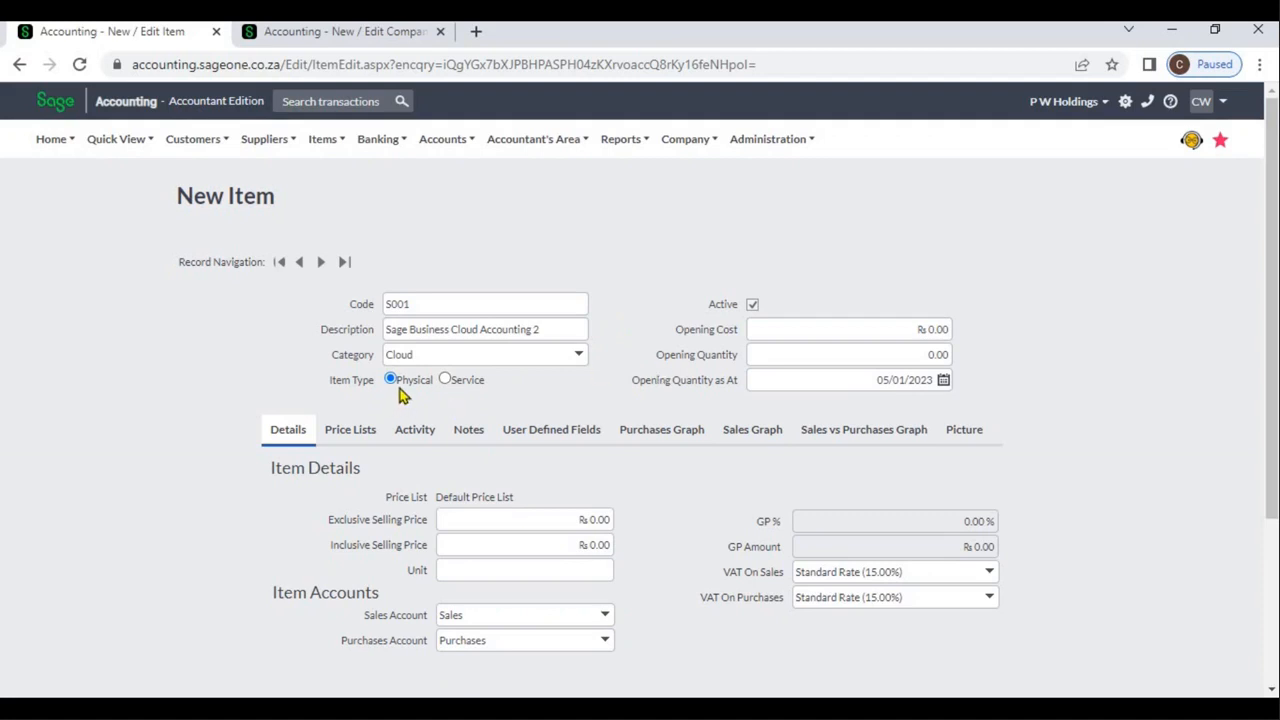
left_click(802, 334)
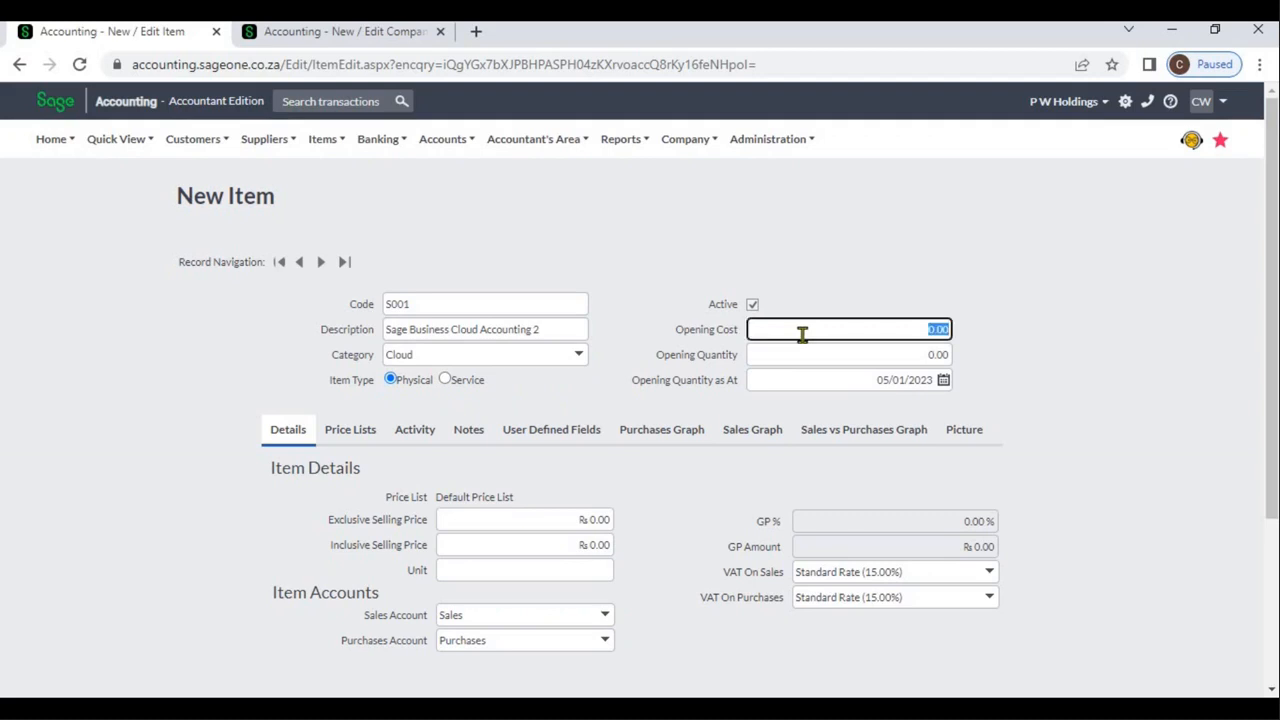
left_click(801, 354)
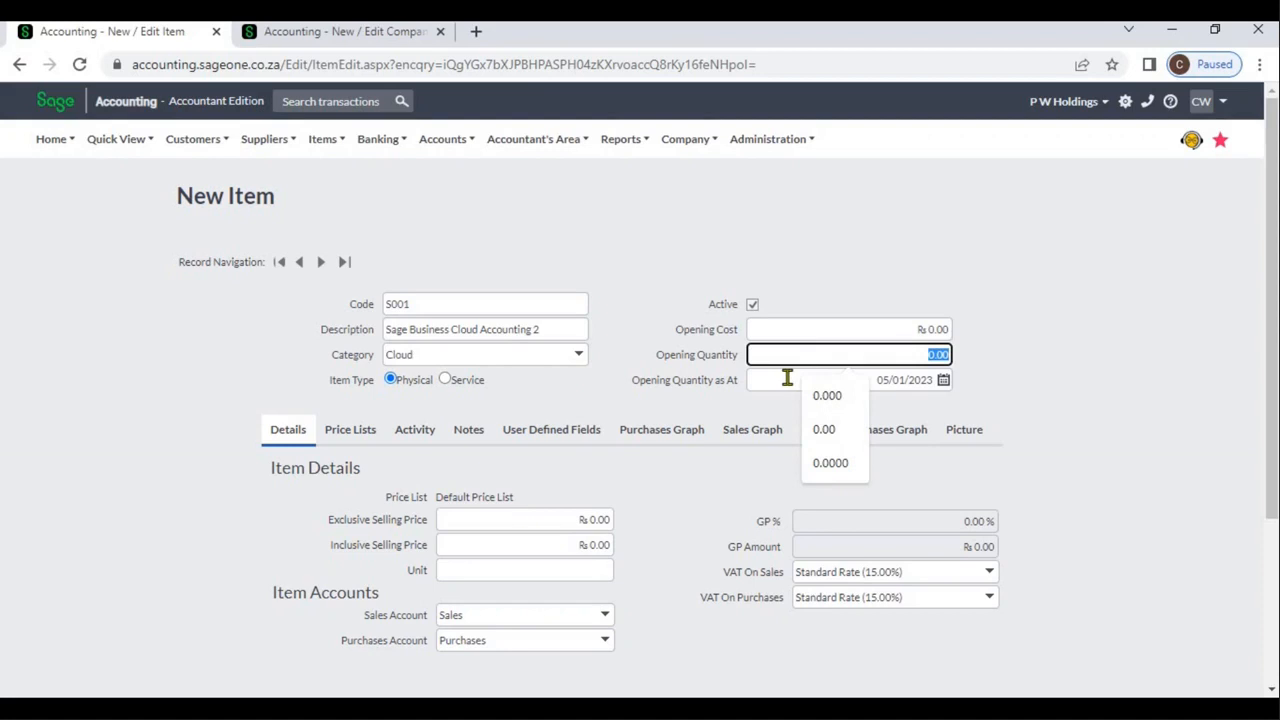
left_click(787, 377)
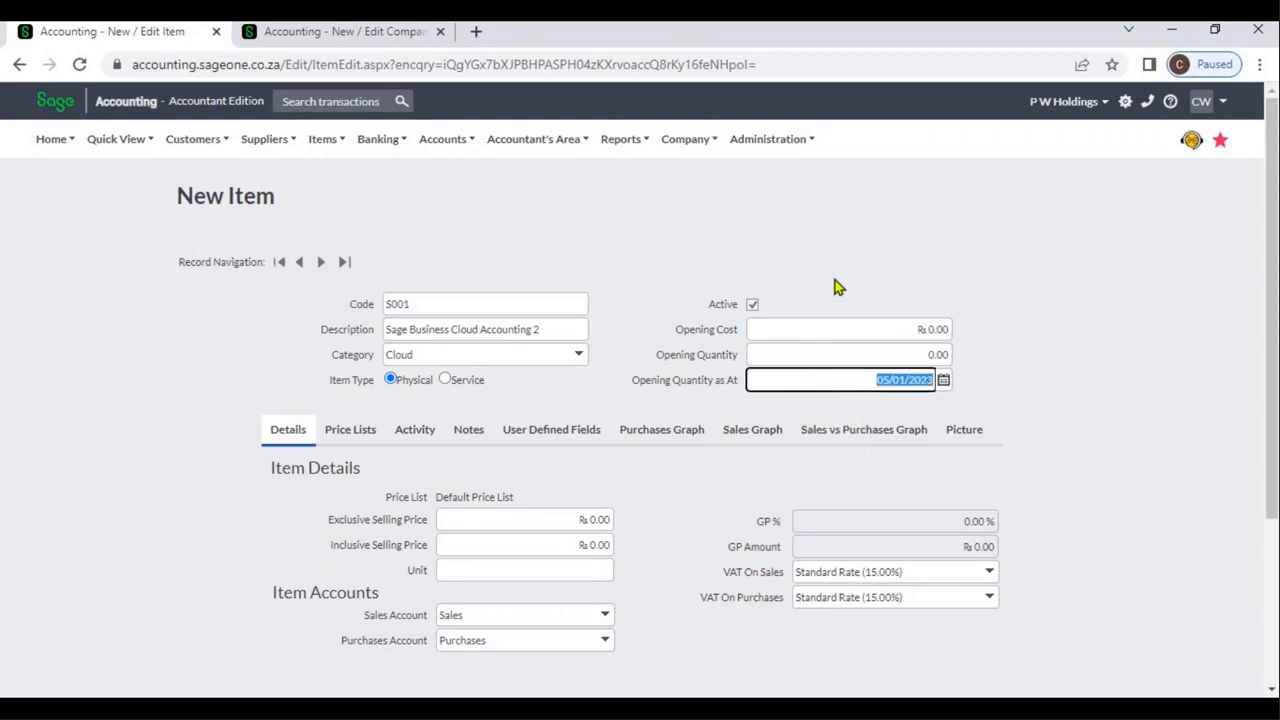
left_click(703, 257)
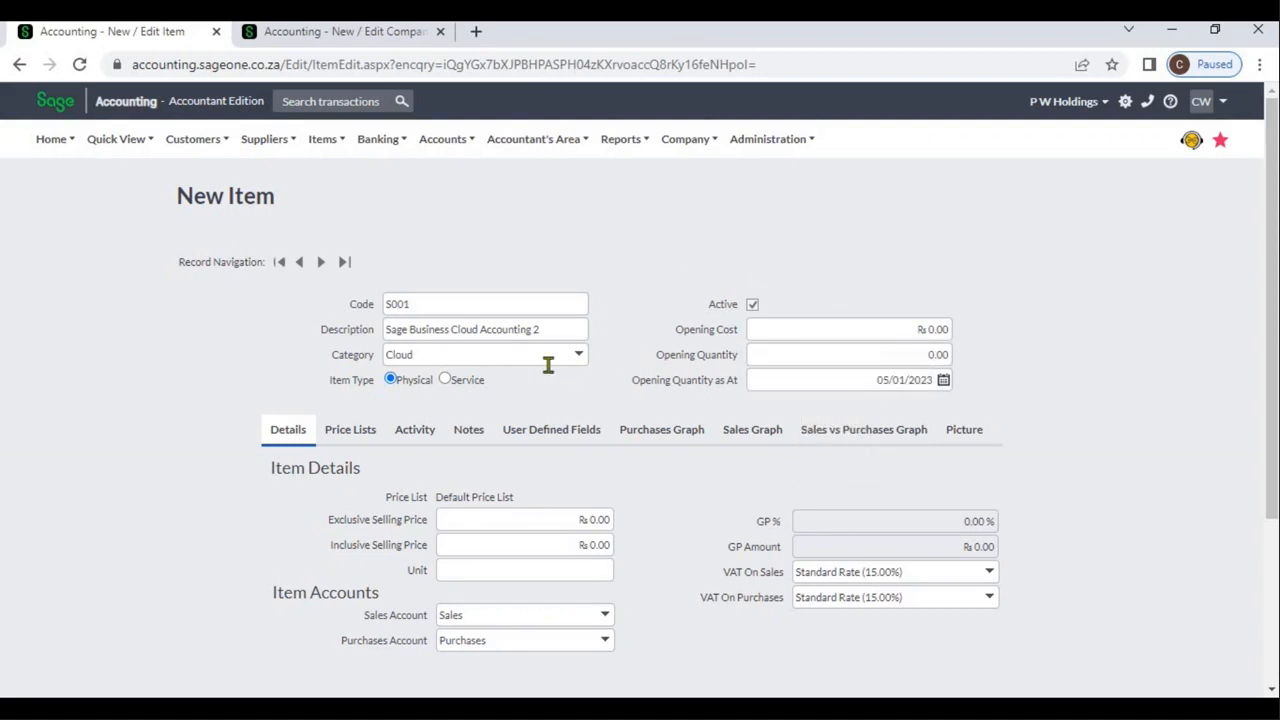
Switch the item type between Service and Physical to compare their opening fields, ending on Physical with the item still active
left_click(446, 380)
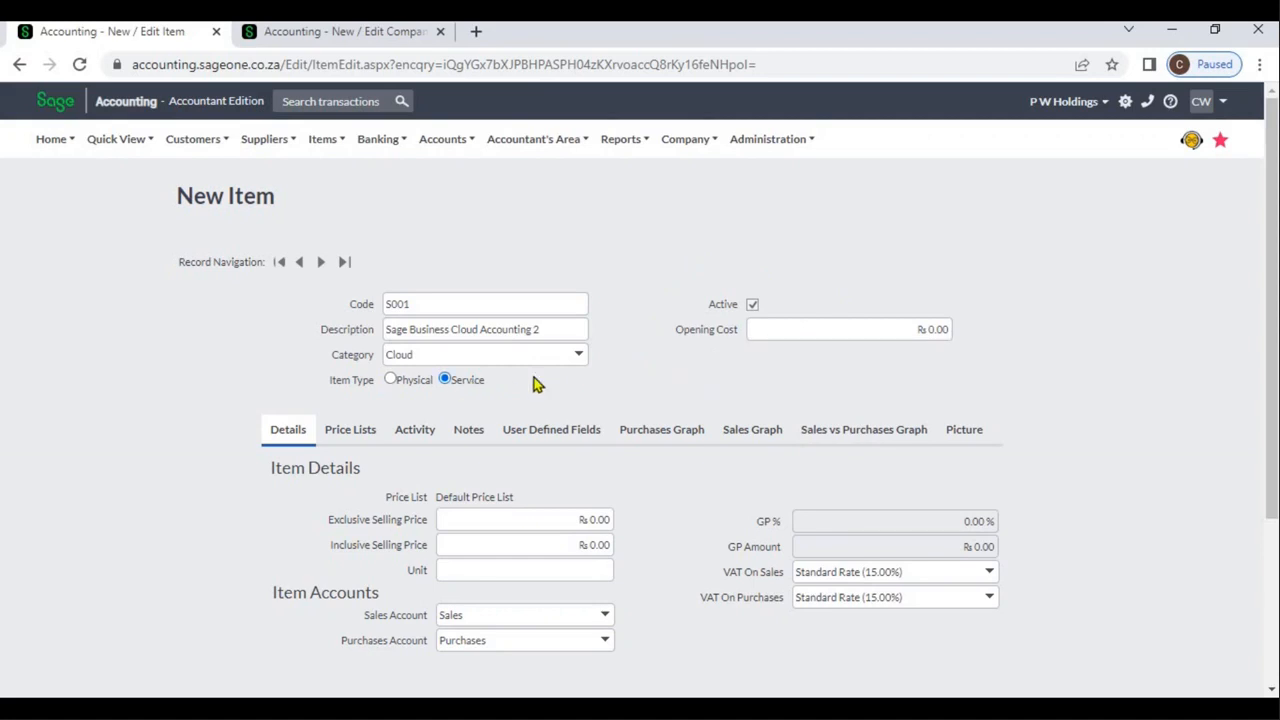
left_click(391, 380)
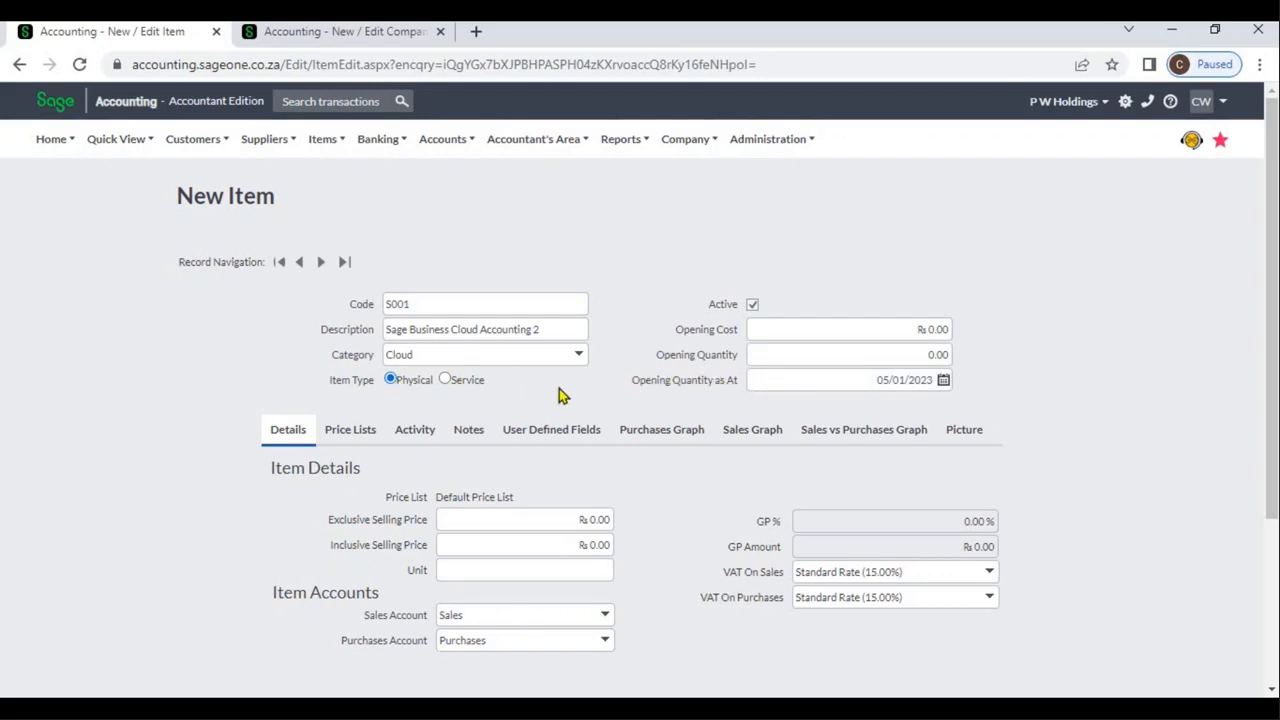
left_click(466, 380)
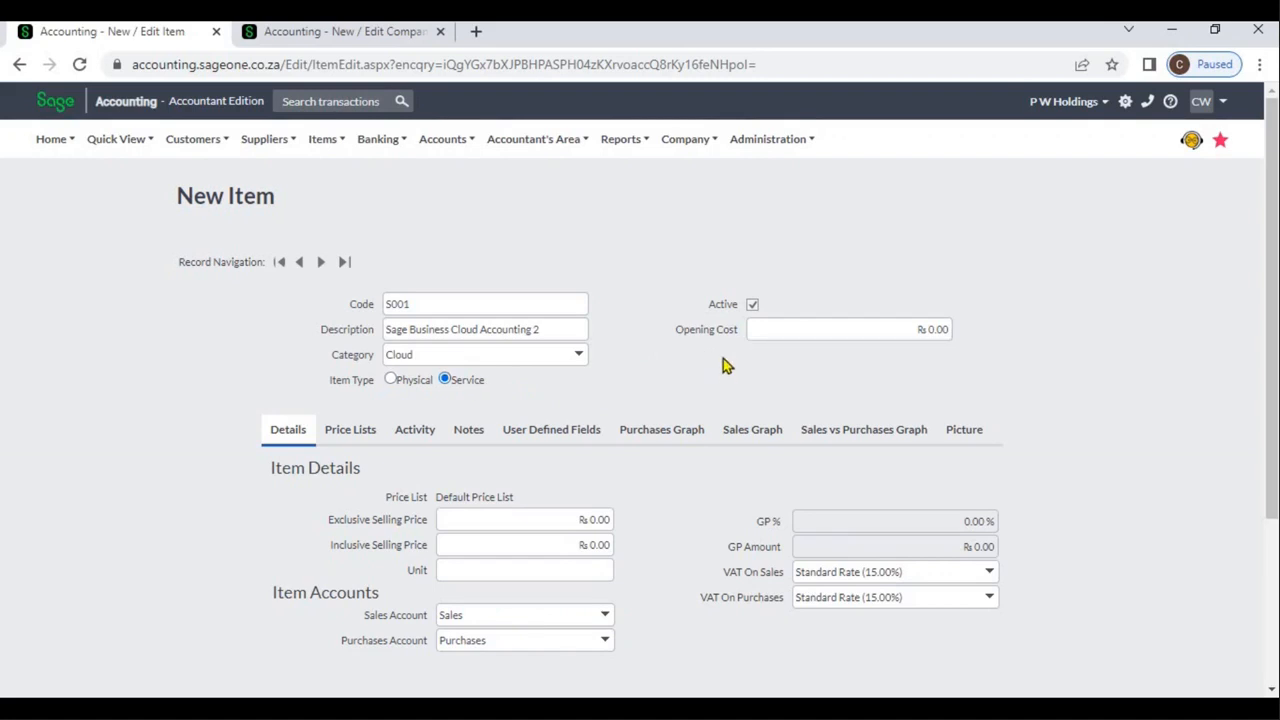
left_click(832, 331)
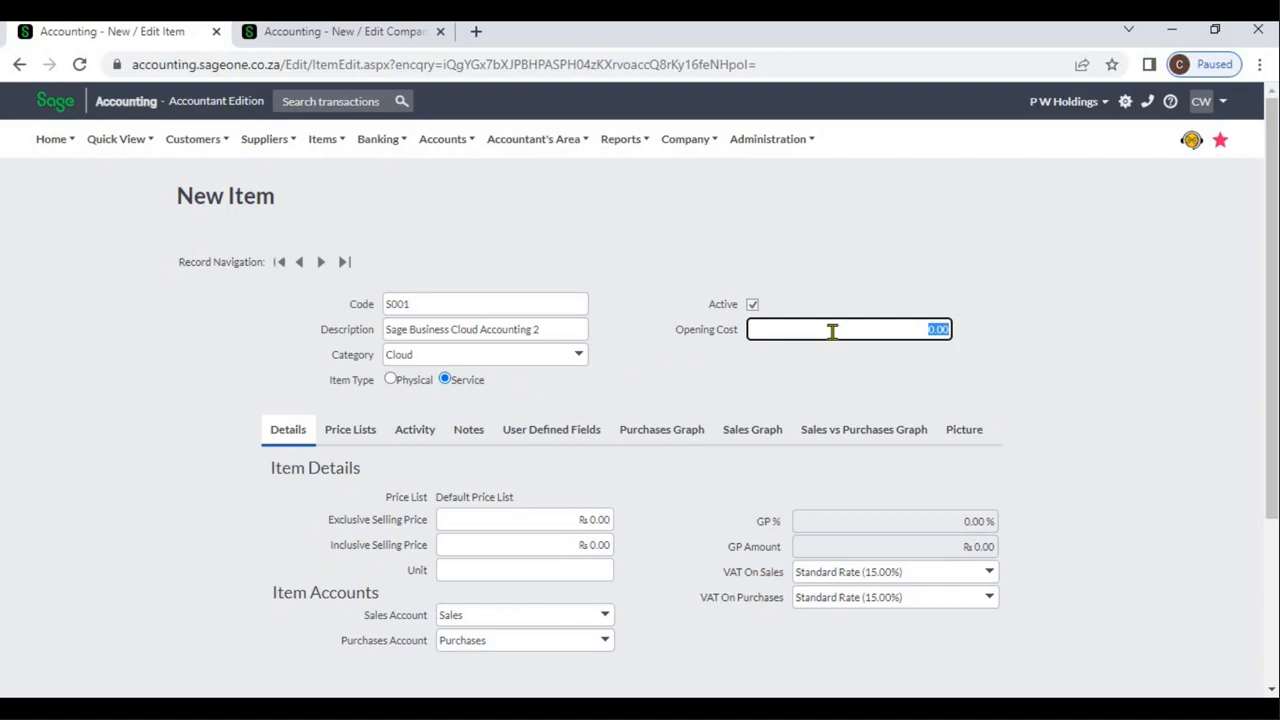
left_click(772, 385)
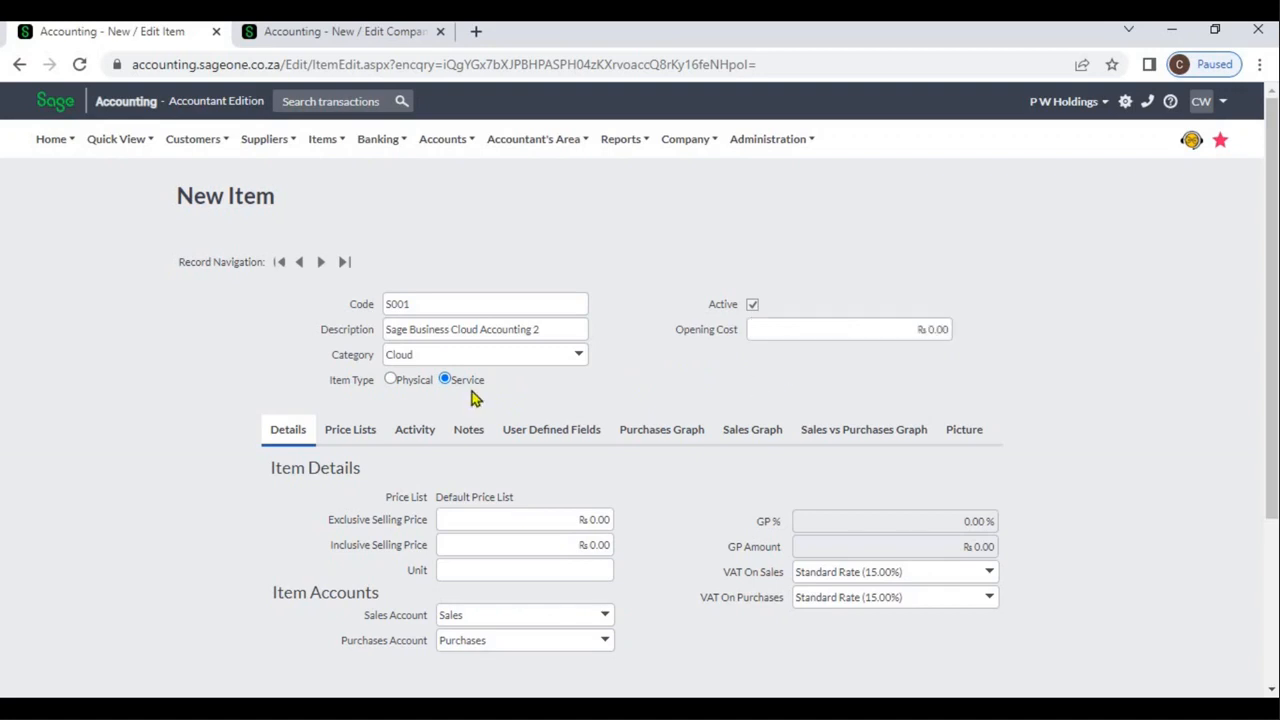
left_click(419, 386)
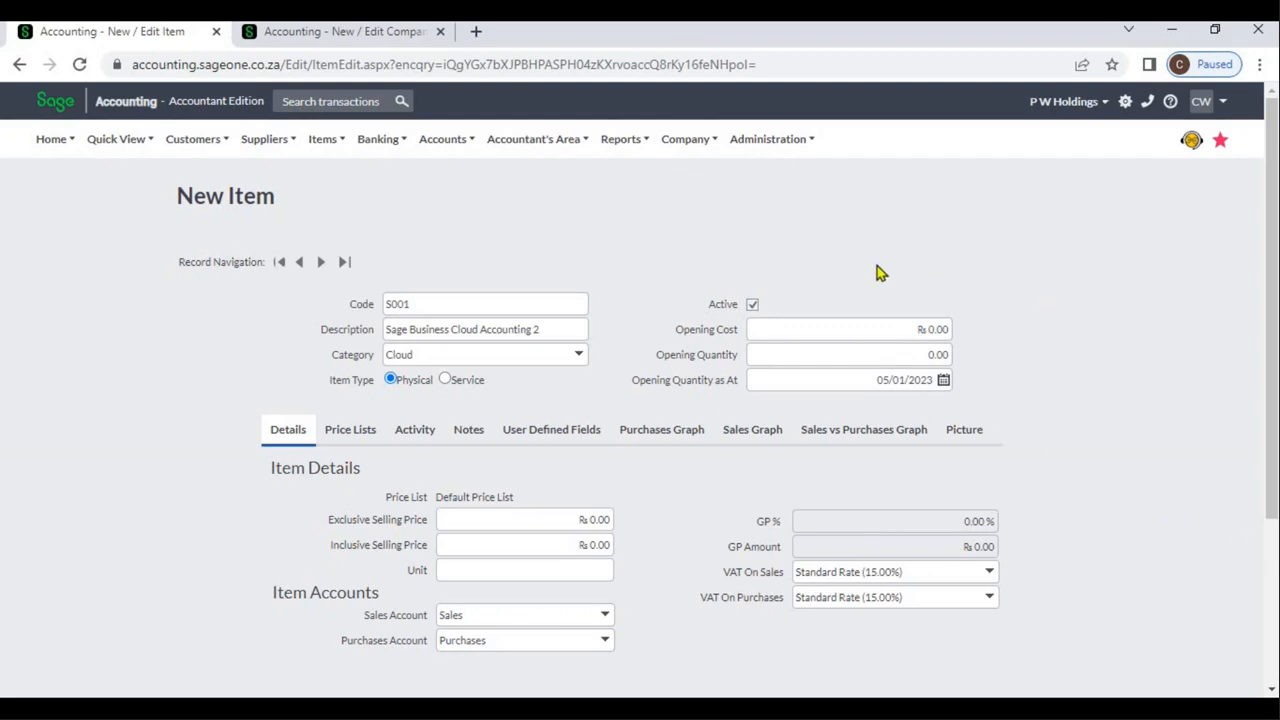
left_click(756, 313)
left_click(756, 313)
Set the item's exclusive selling price to 25,000 in the default price list
left_click(1271, 691)
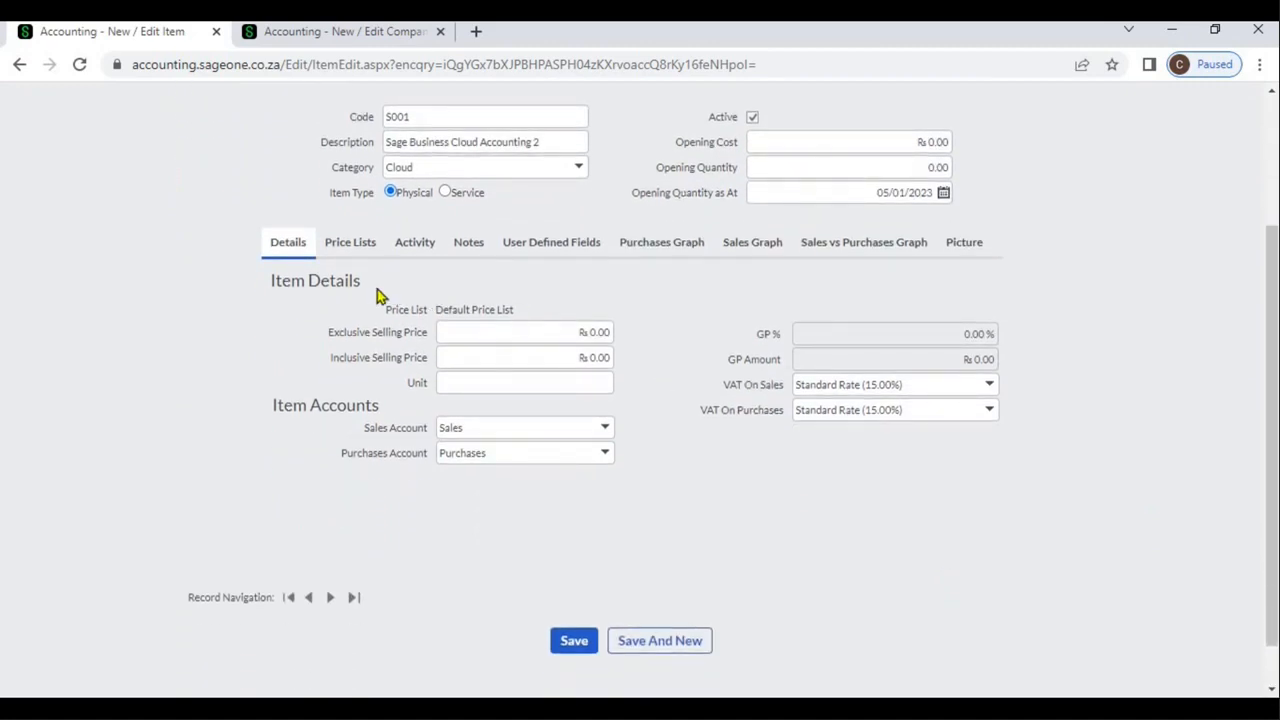
left_click(482, 332)
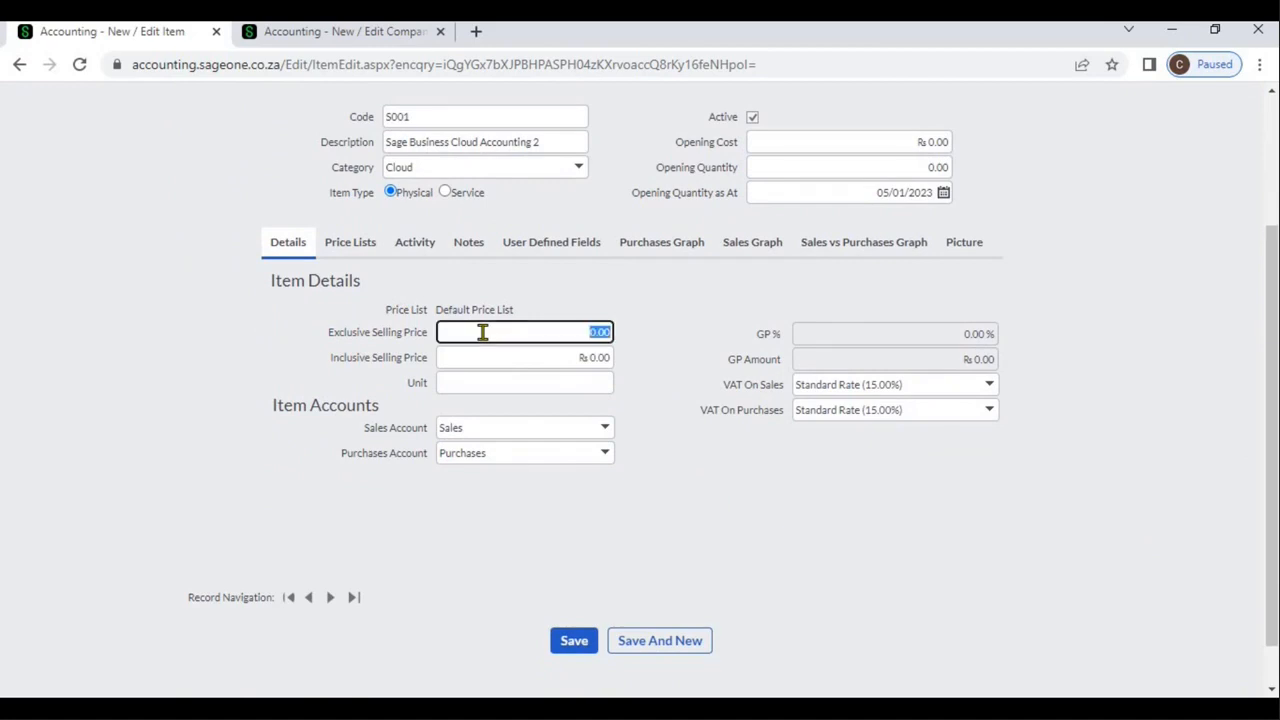
key("BackSpace")
type("25,000")
key("Tab")
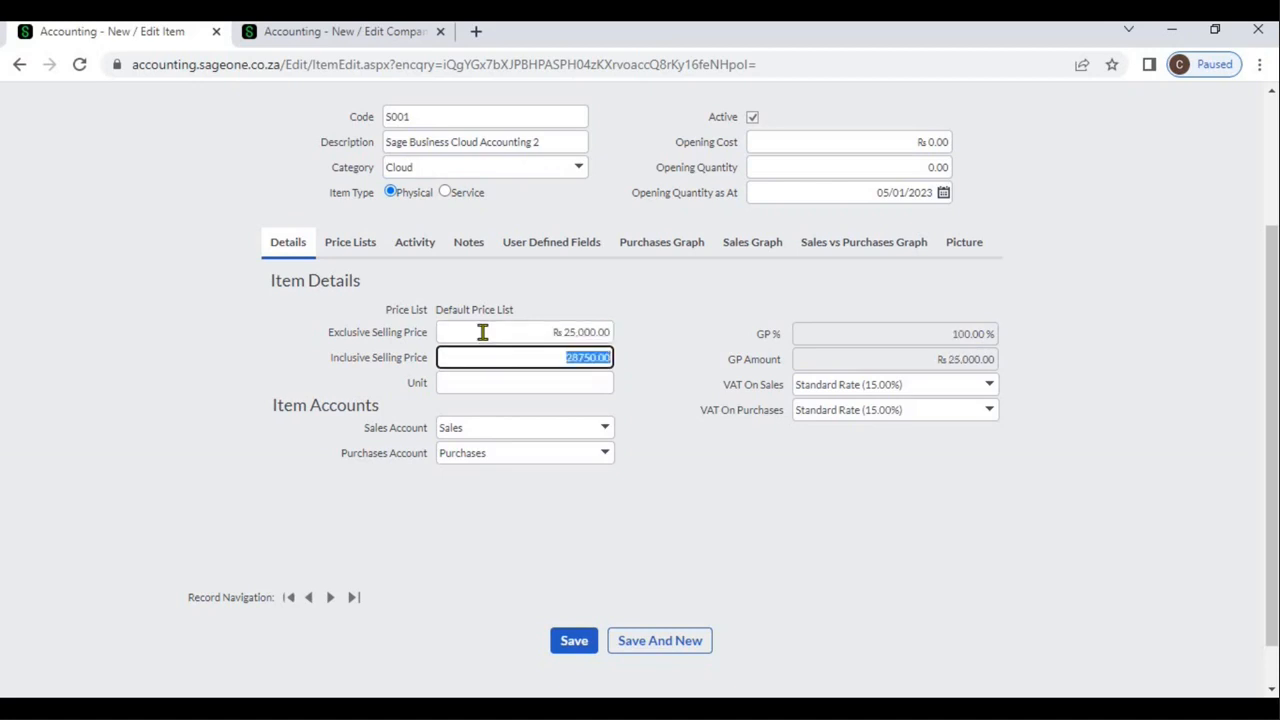
left_click(665, 336)
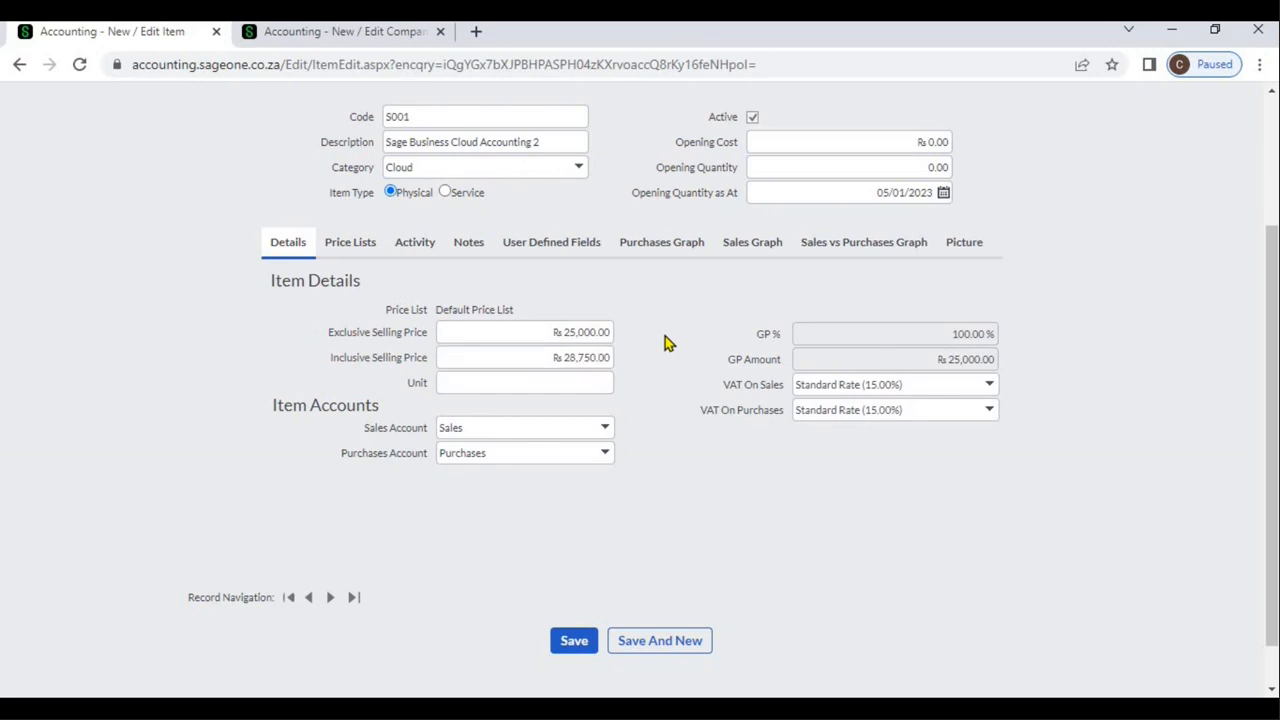
Set the item's opening cost to 20,000
left_click(810, 149)
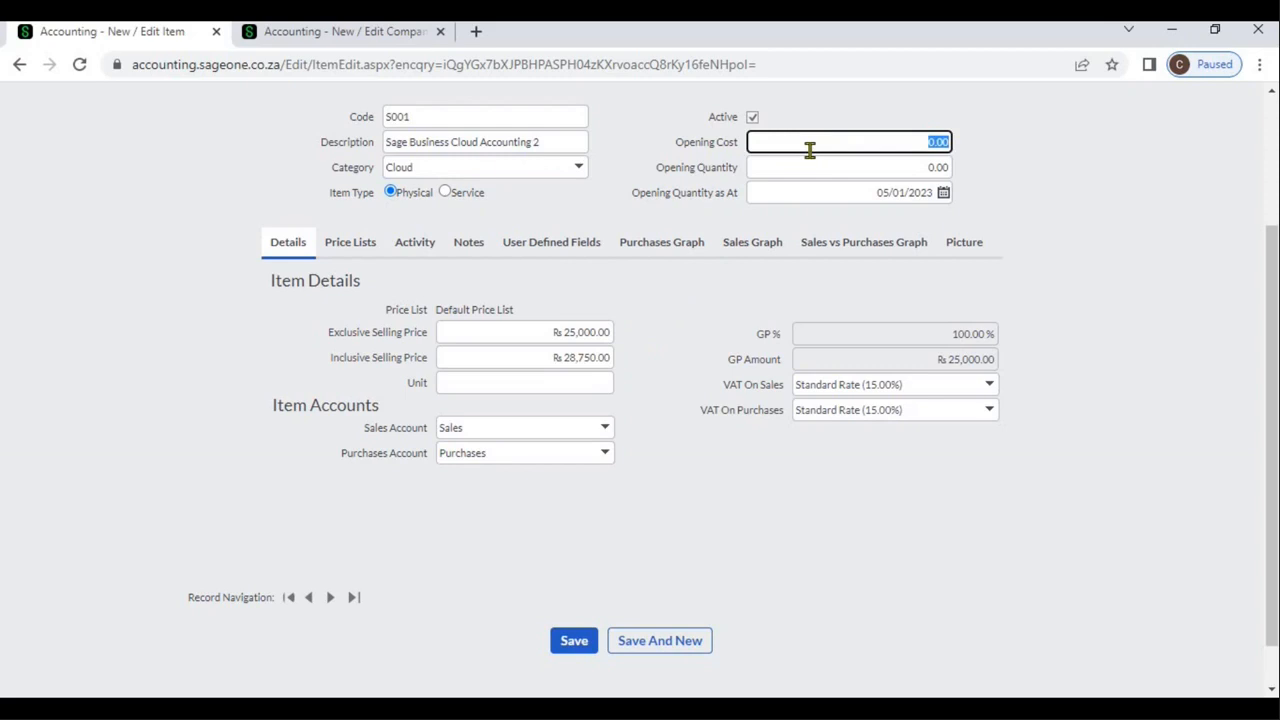
type("20000")
key("Tab")
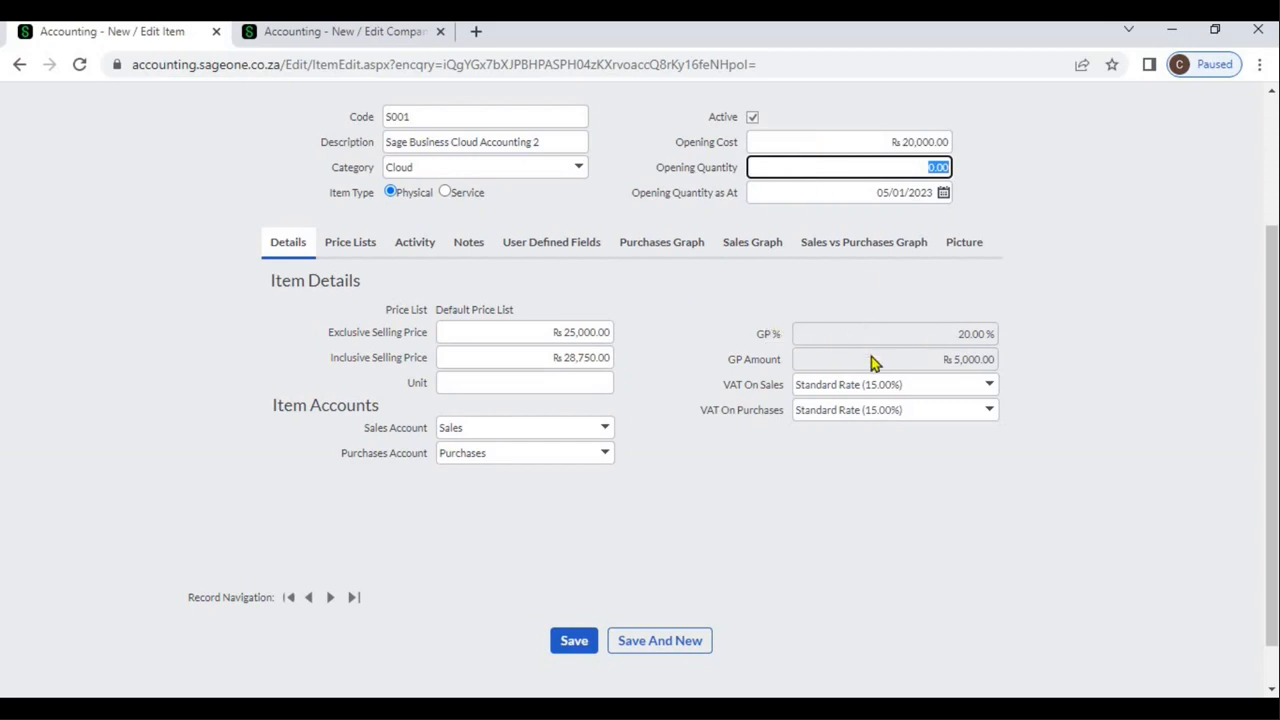
Check the rates available for VAT on sales and enter Nos as the item's unit
left_click(990, 388)
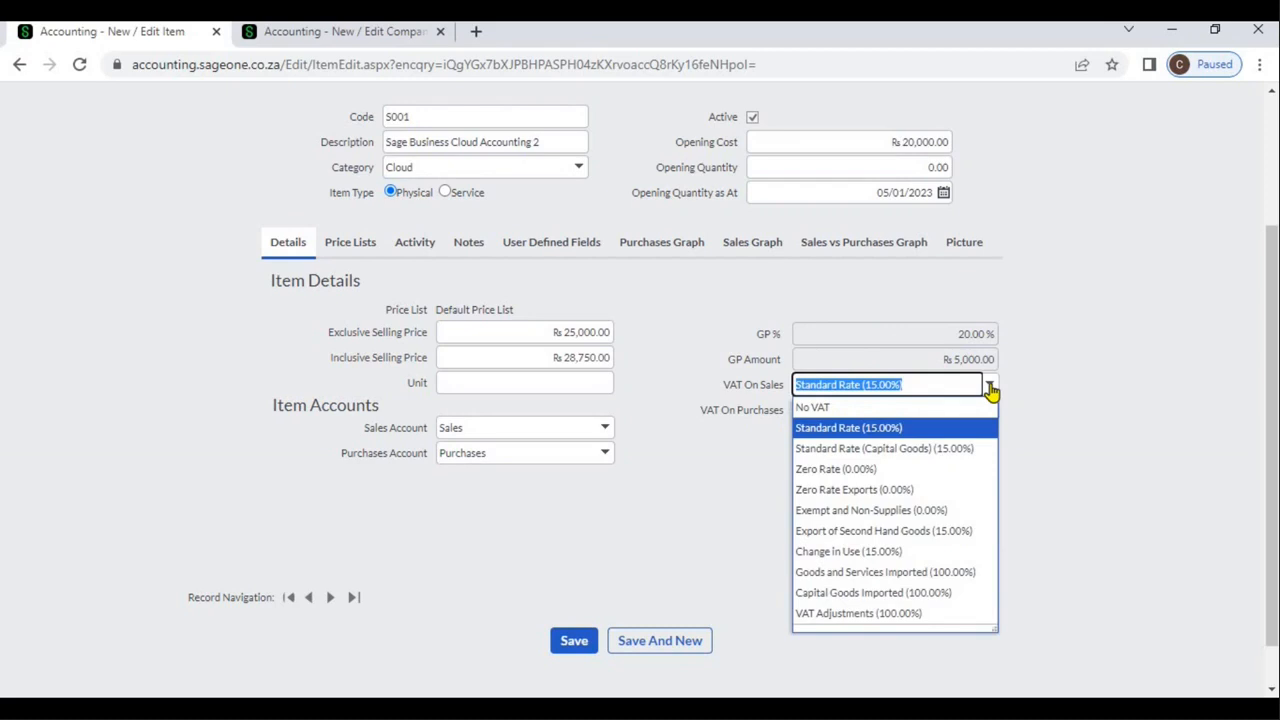
left_click(1068, 405)
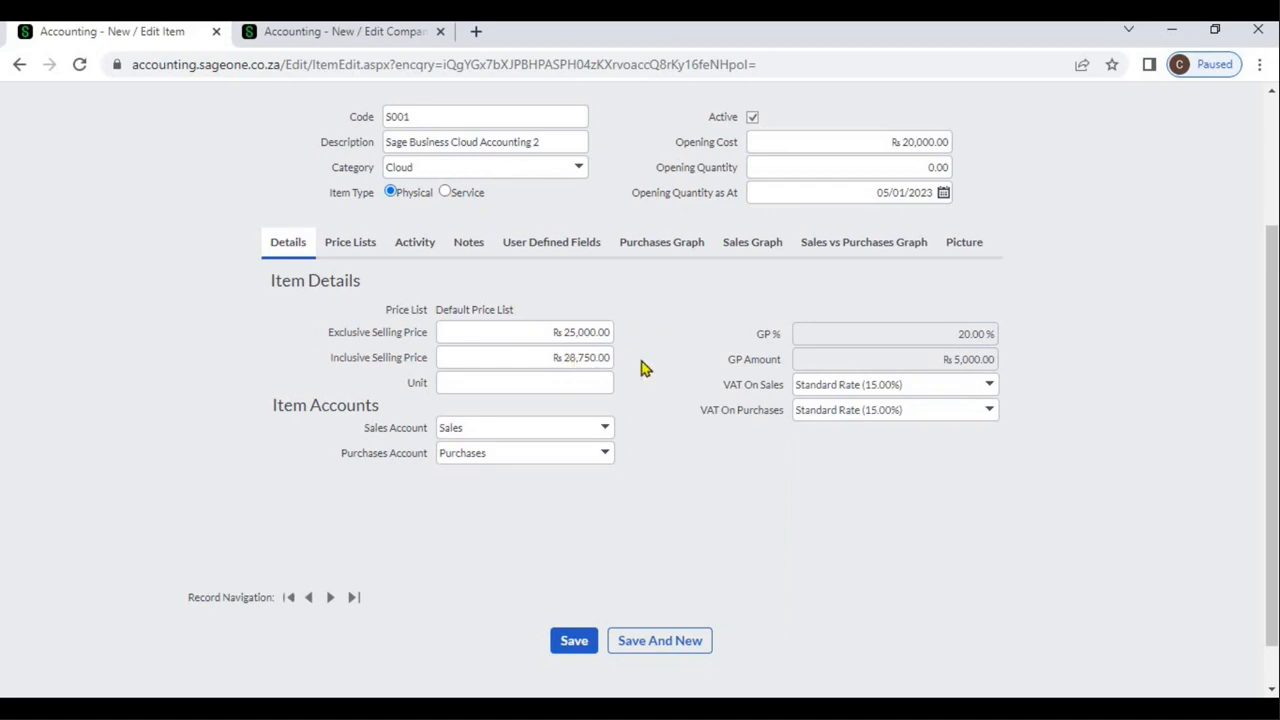
left_click(603, 383)
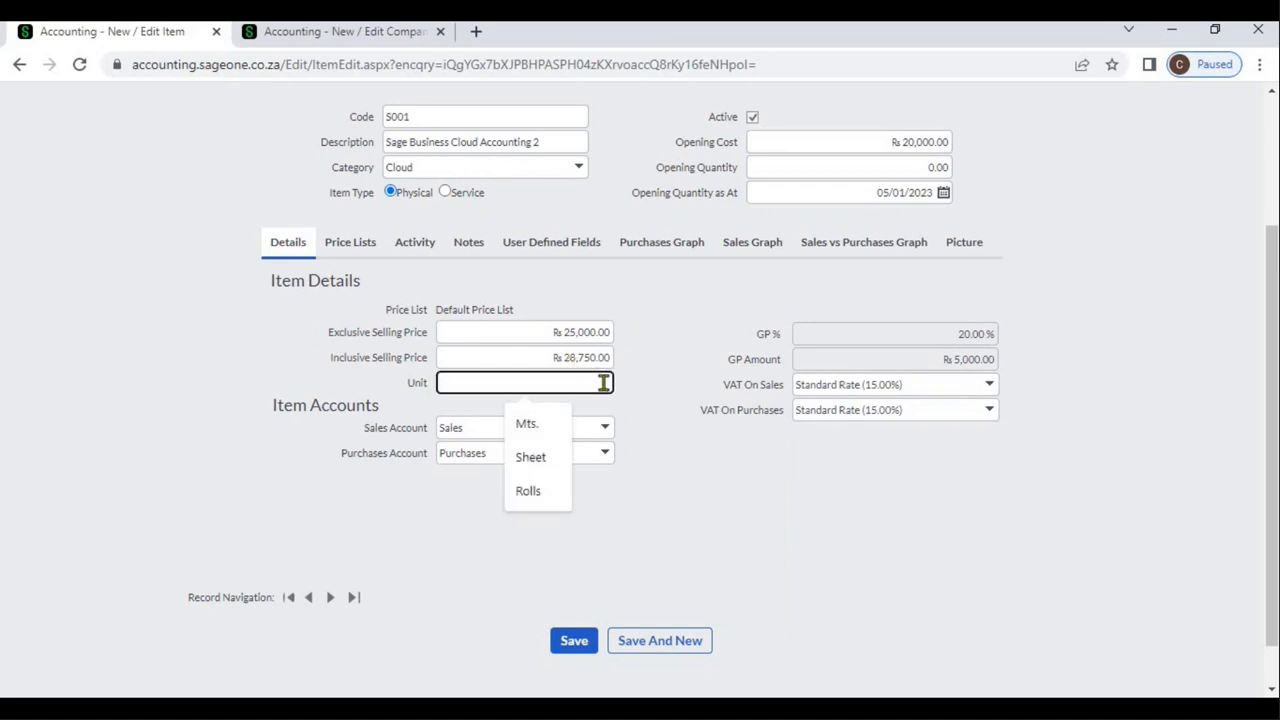
type("N")
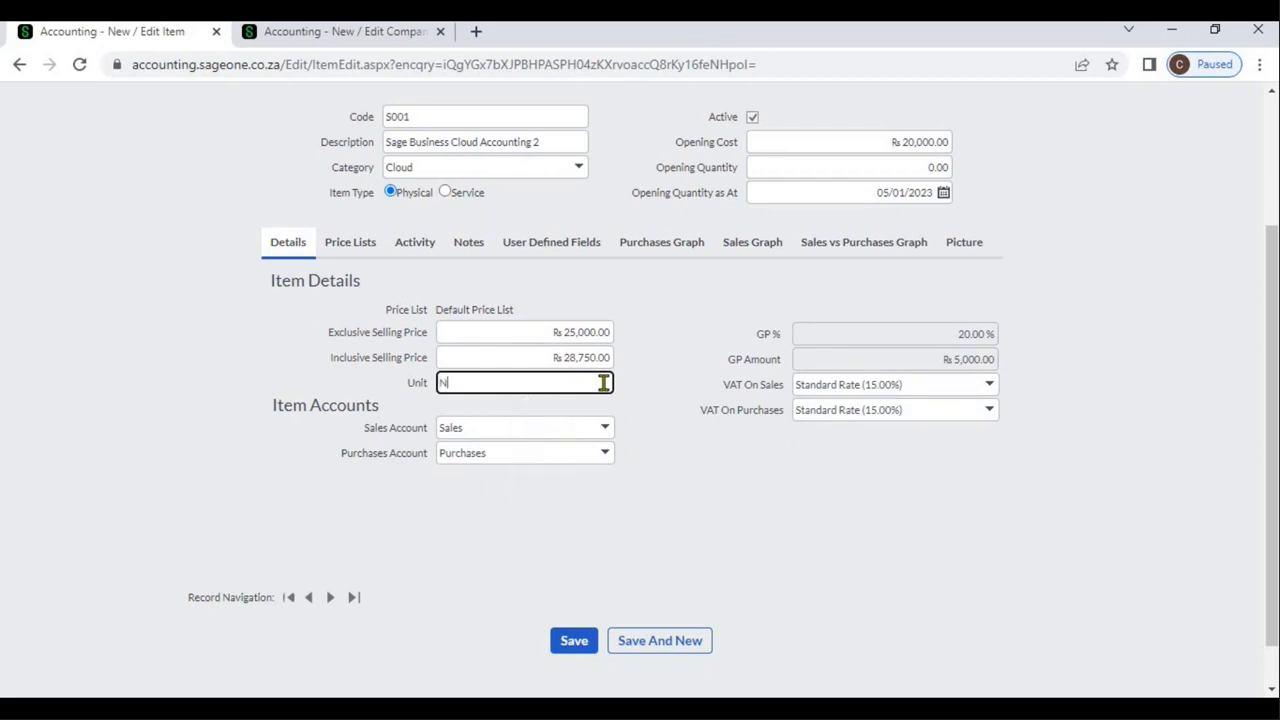
type("os")
left_click(660, 347)
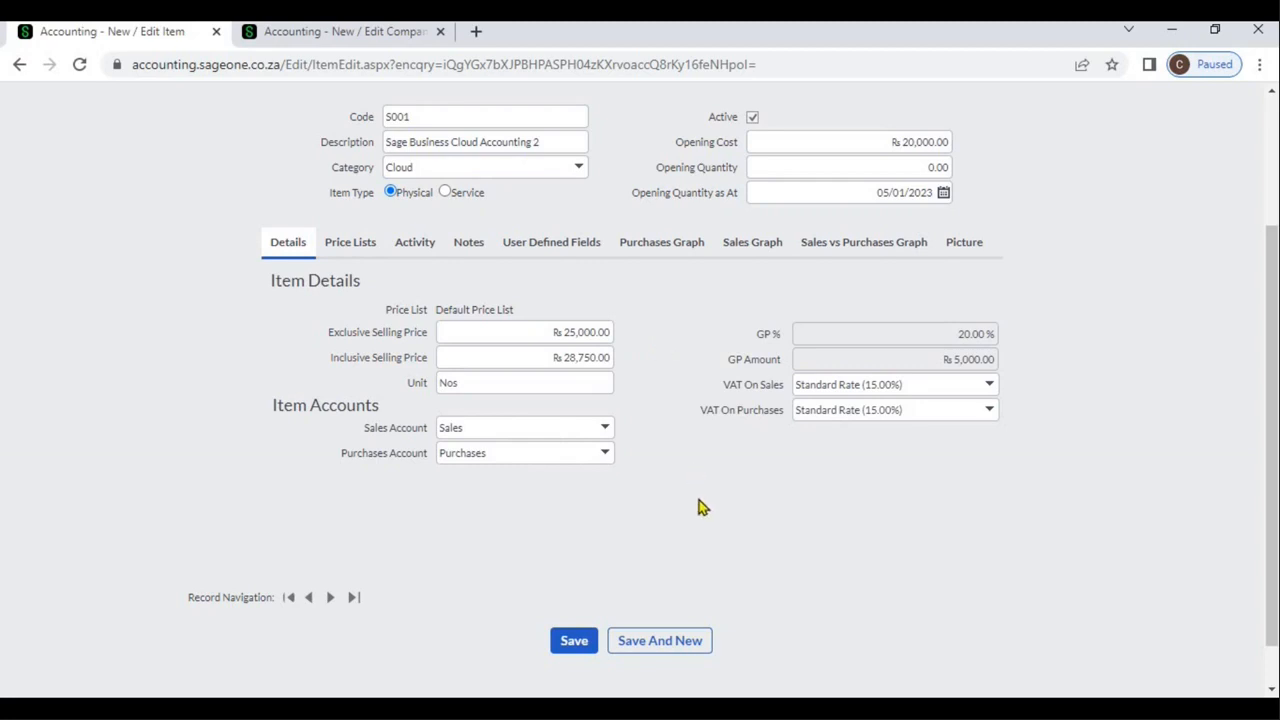
Assign Sage Business Cloud Accounting Sales as the item's sales account
left_click(605, 431)
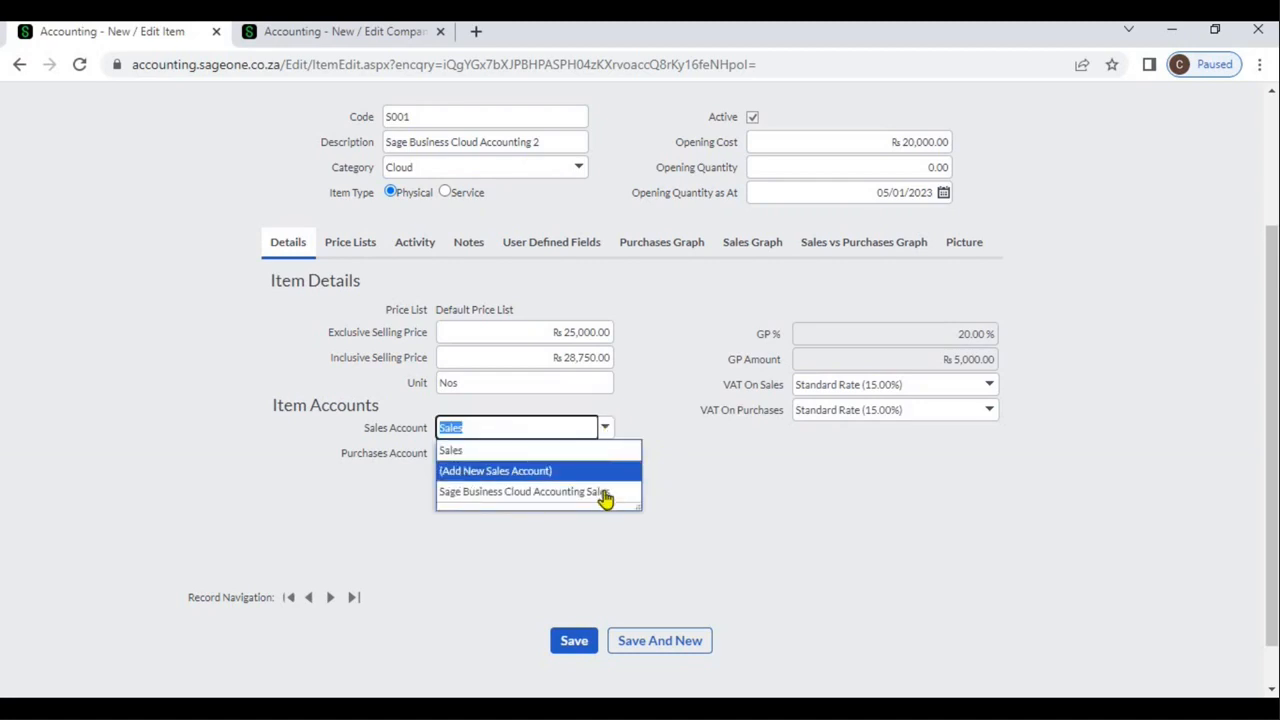
left_click(605, 493)
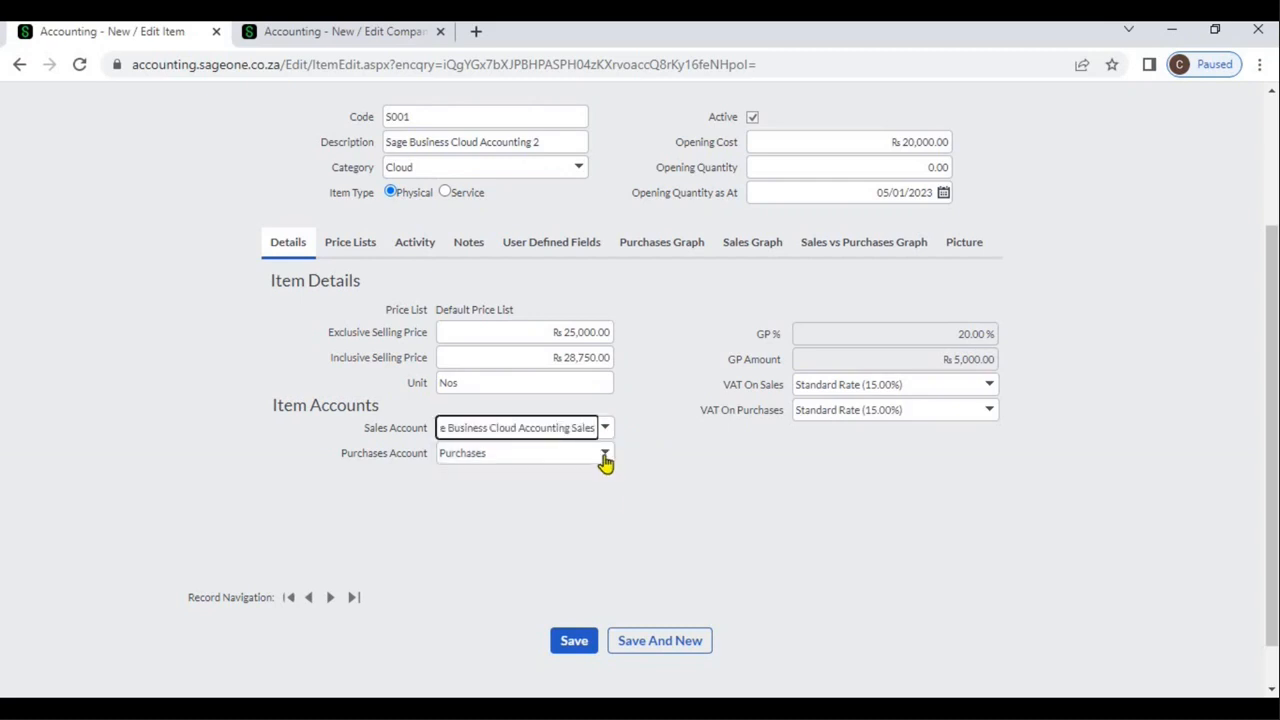
Keep Purchases as the item's purchases account and save the new item
left_click(605, 458)
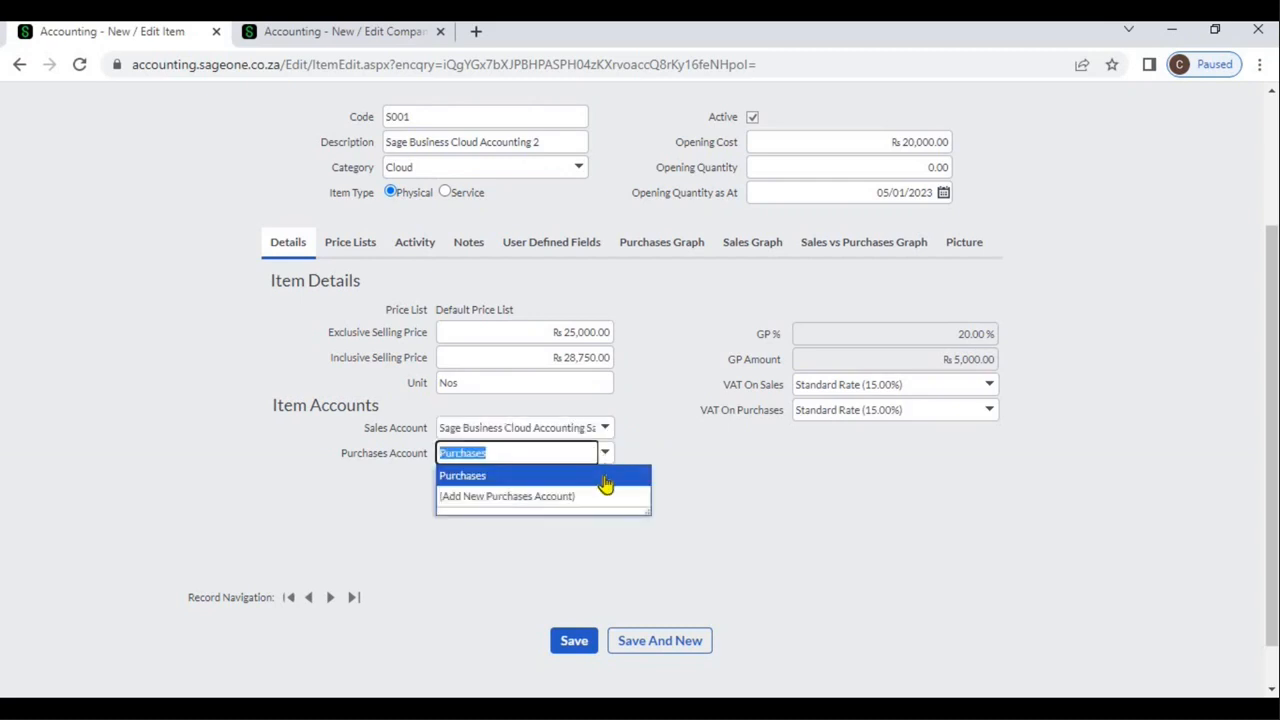
left_click(681, 504)
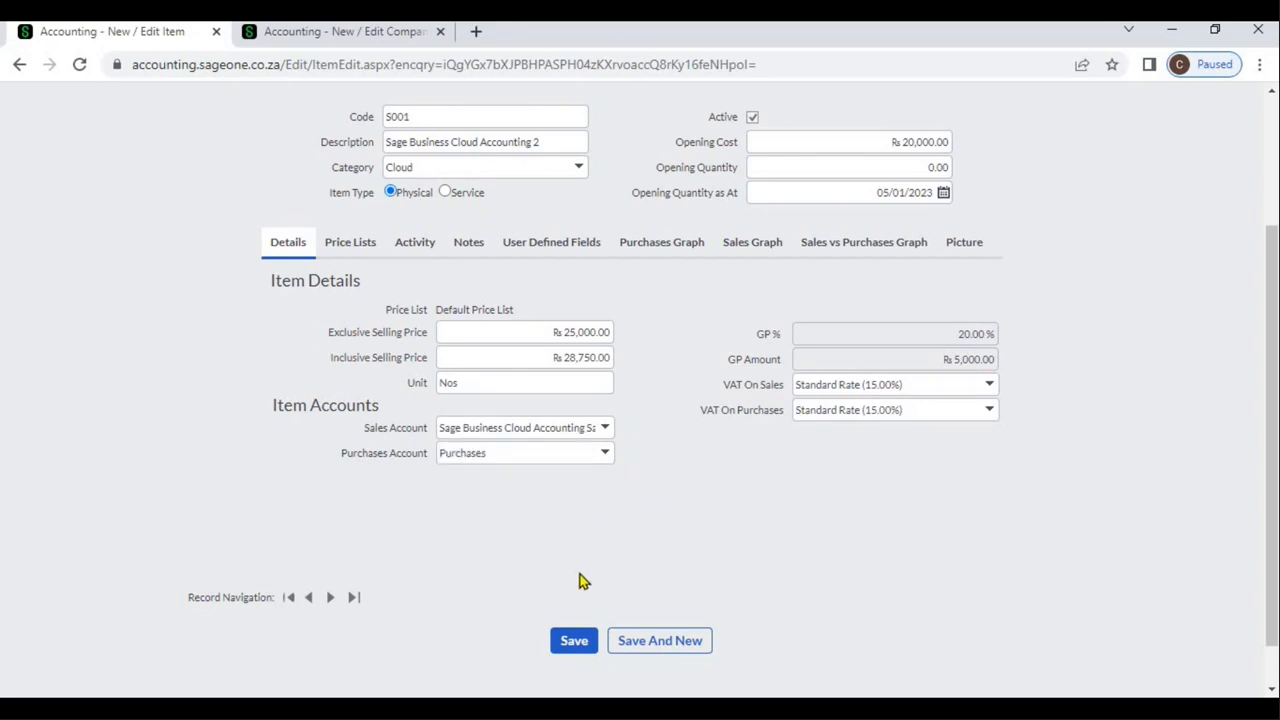
left_click(573, 641)
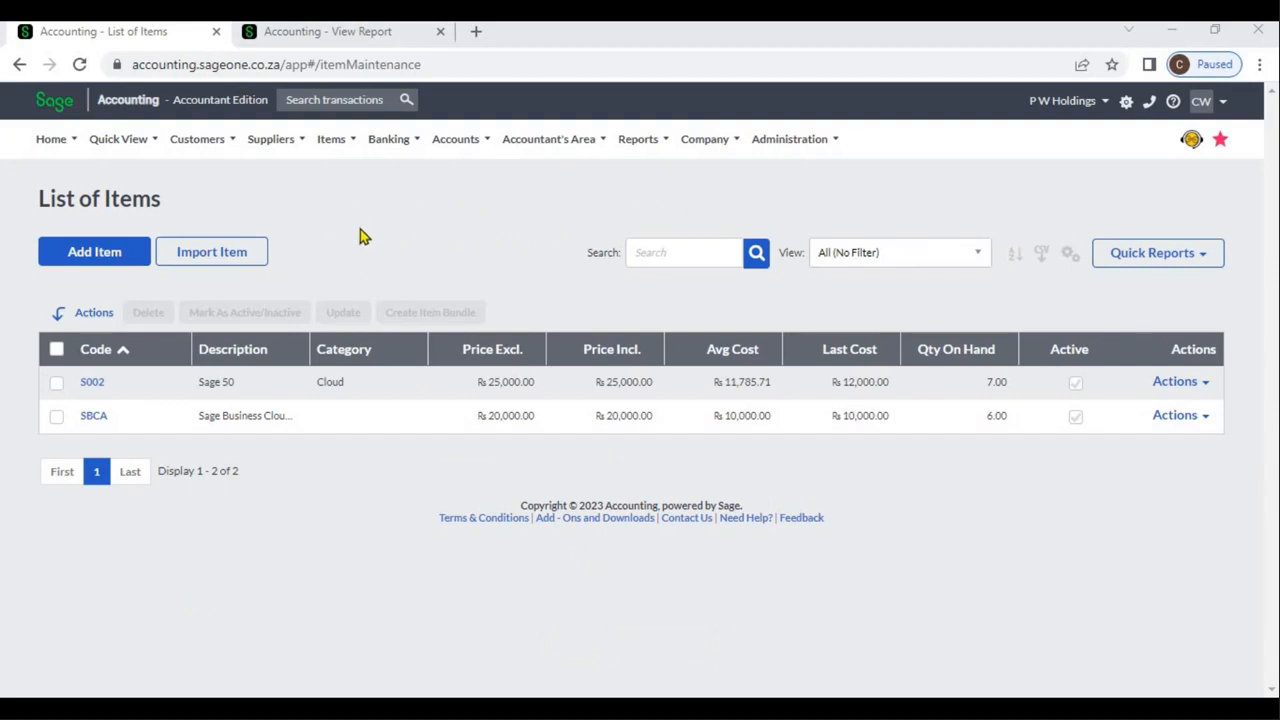
Open item SBCA from the list of items and show its price lists
left_click(93, 420)
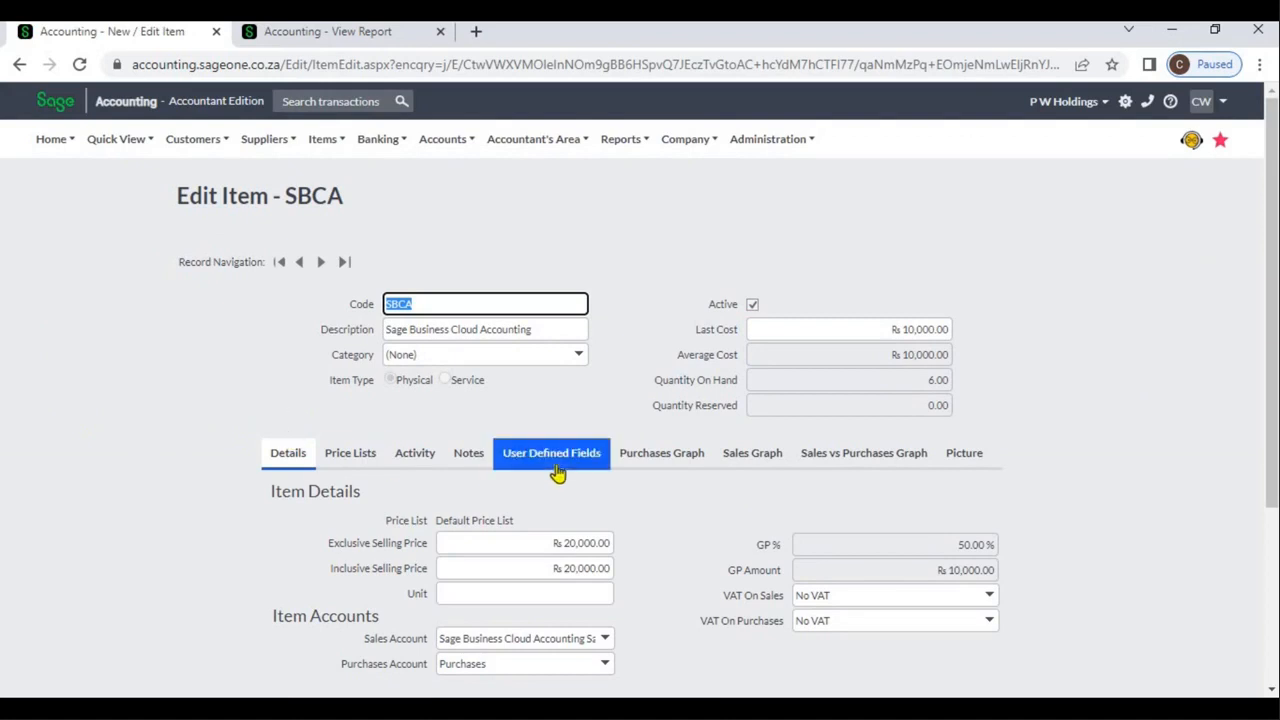
left_click(363, 455)
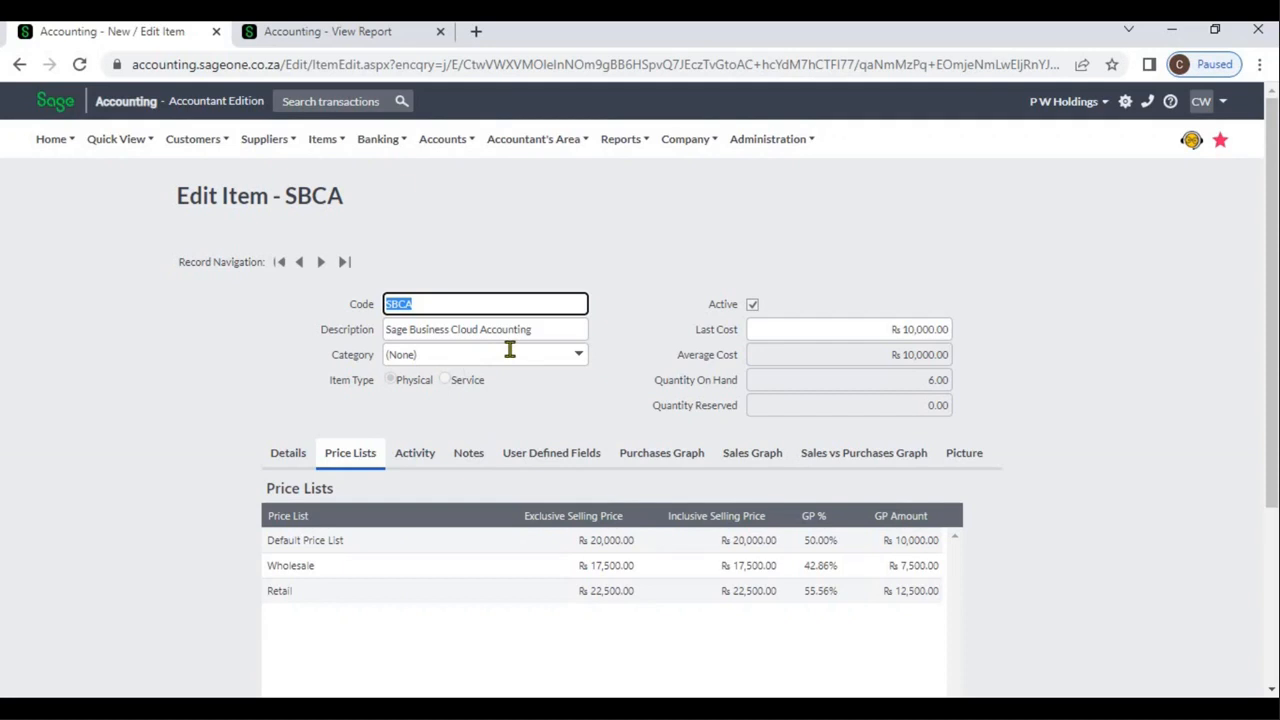
Add another price list below Retail in the item settings of the company settings
left_click(344, 40)
left_click(685, 155)
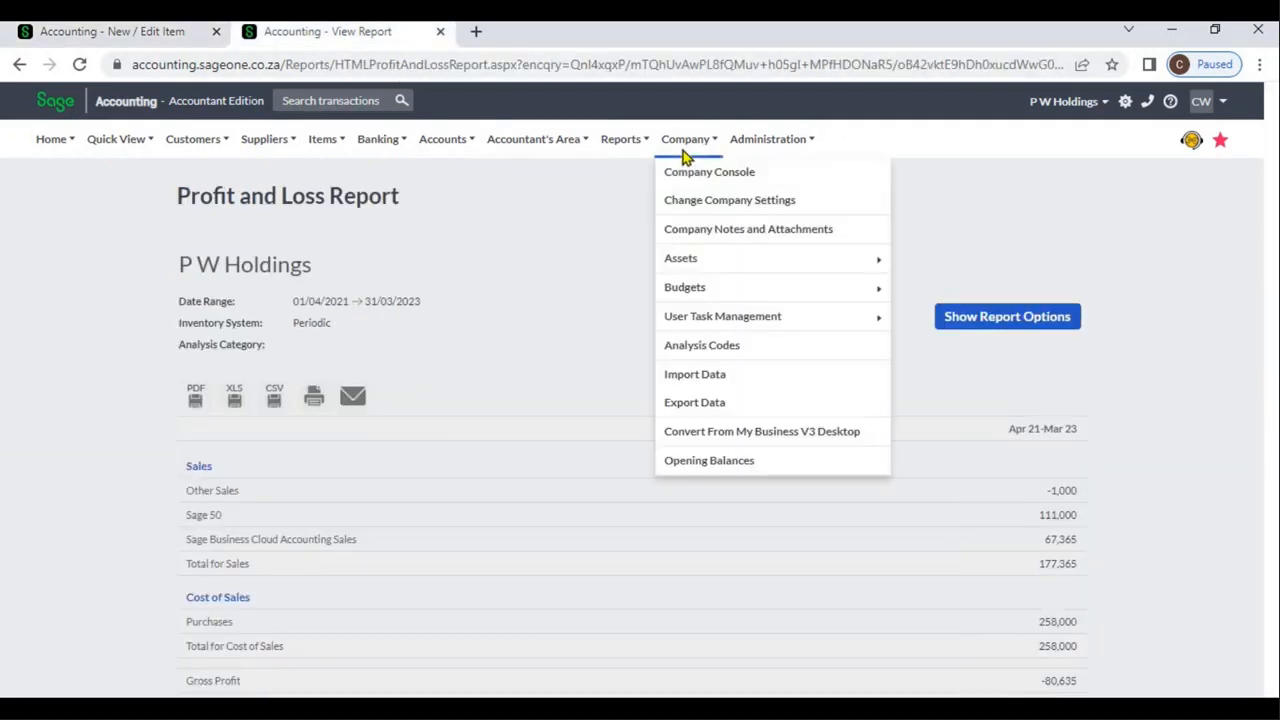
left_click(695, 212)
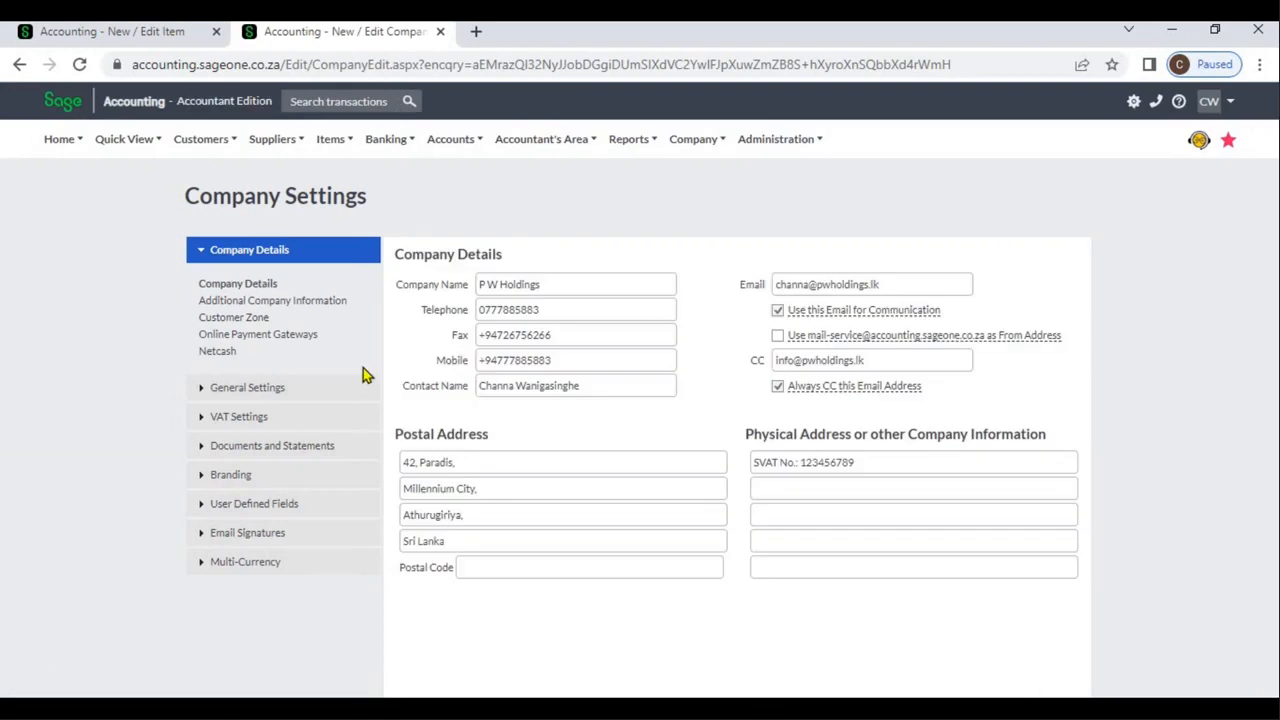
left_click(310, 397)
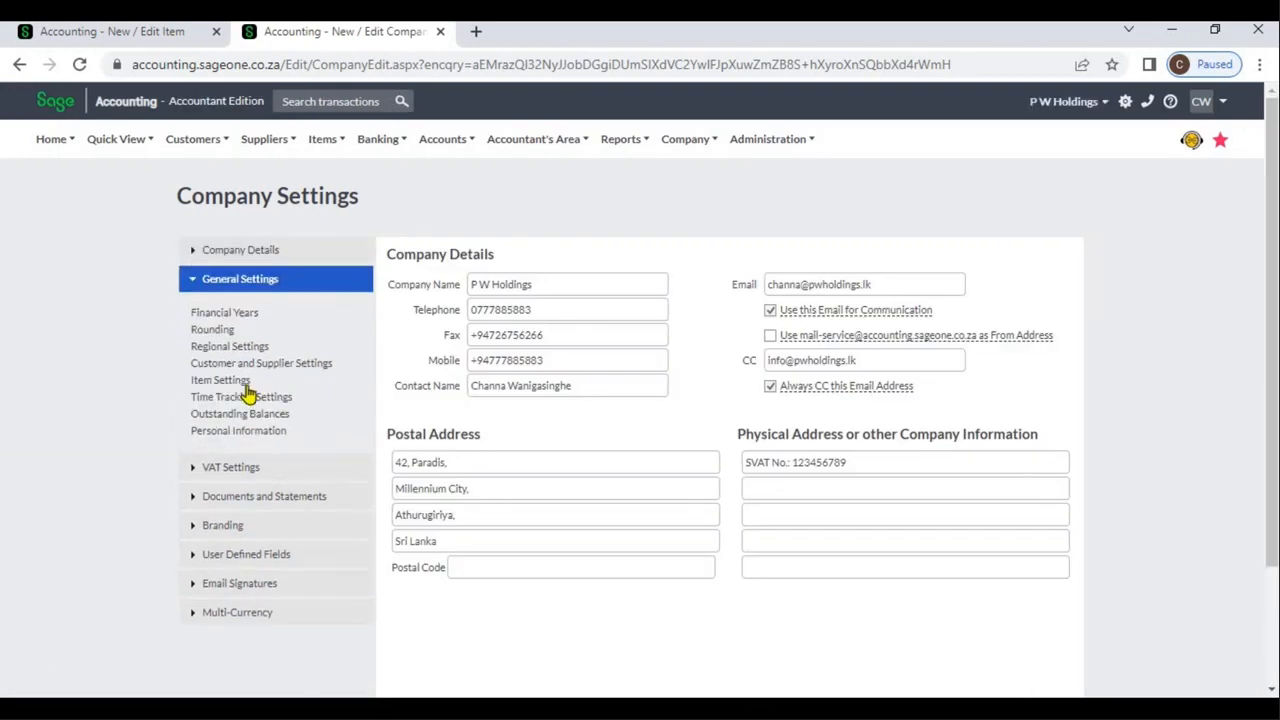
left_click(243, 388)
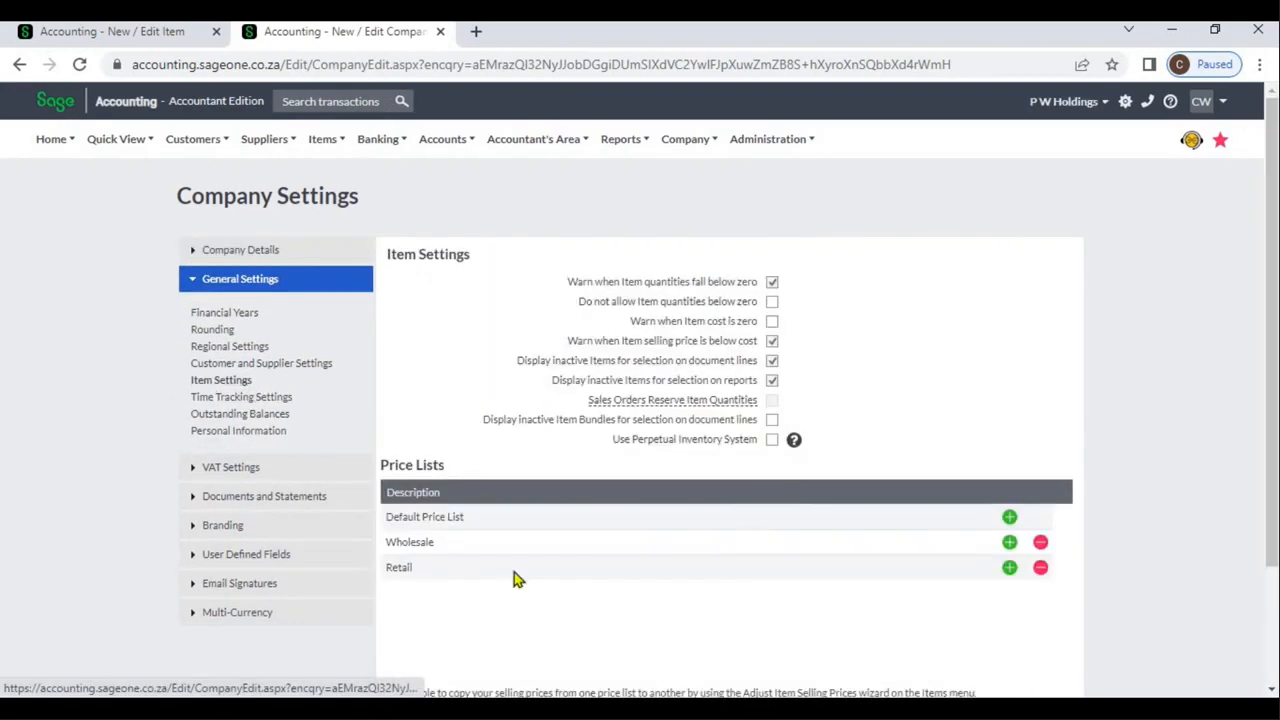
left_click(1009, 568)
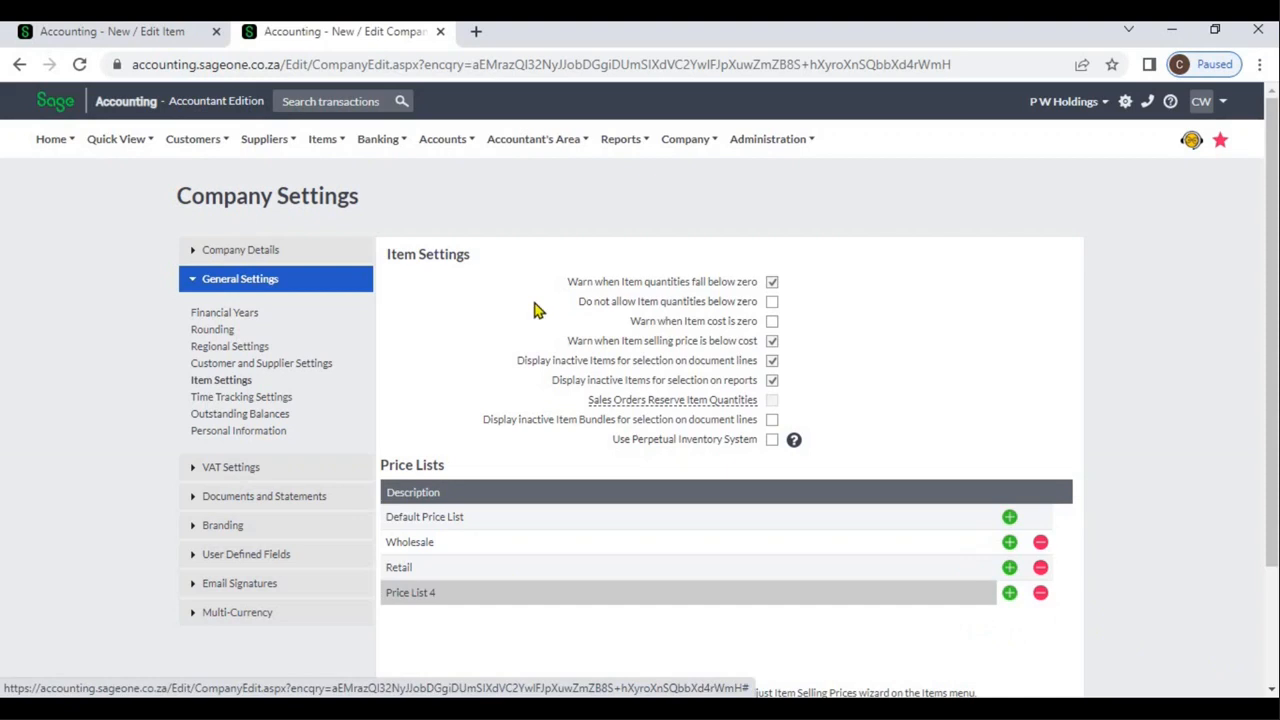
Return to item SBCA and examine the exclusive price, inclusive price and GP percentage columns of its price lists
left_click(154, 35)
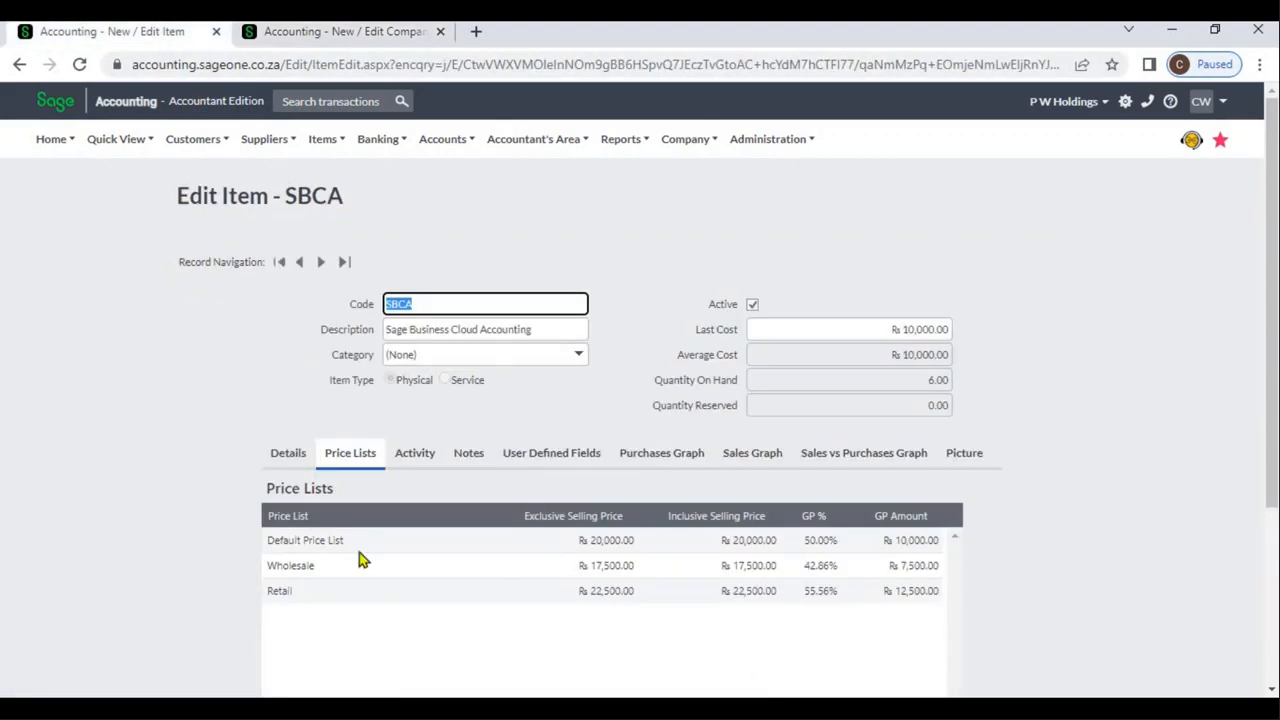
left_click(600, 541)
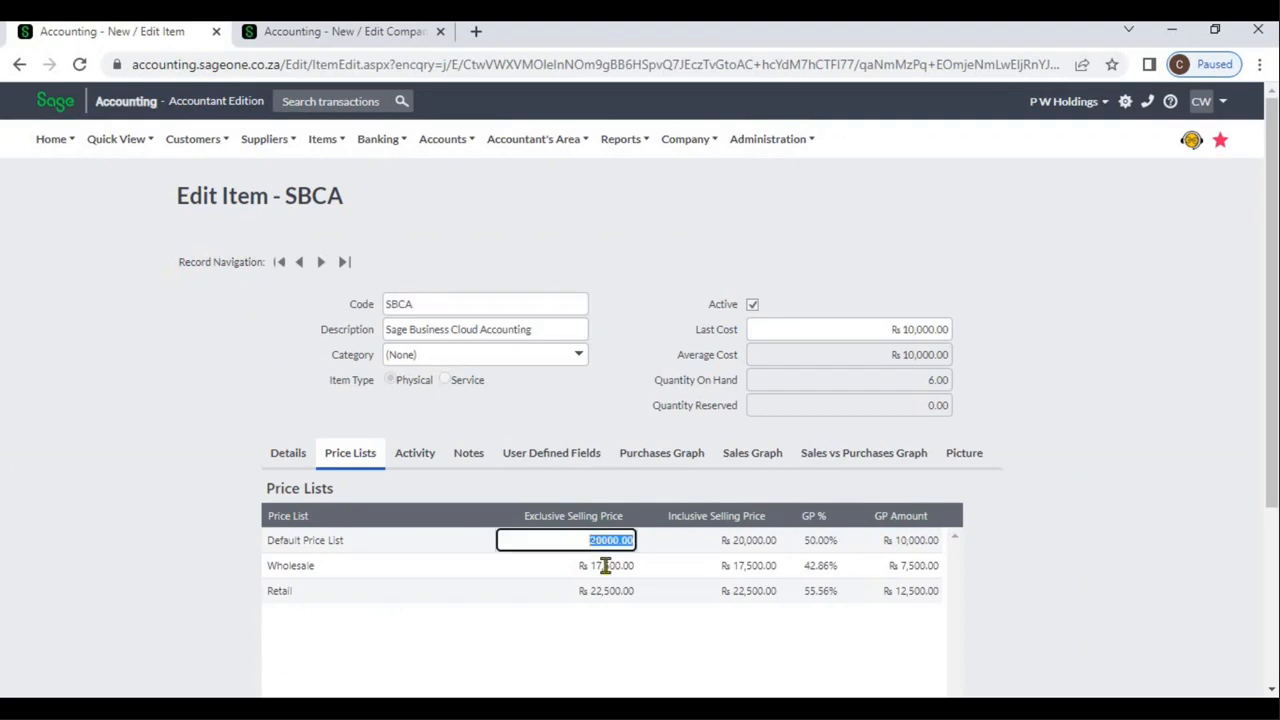
left_click(608, 566)
left_click(740, 543)
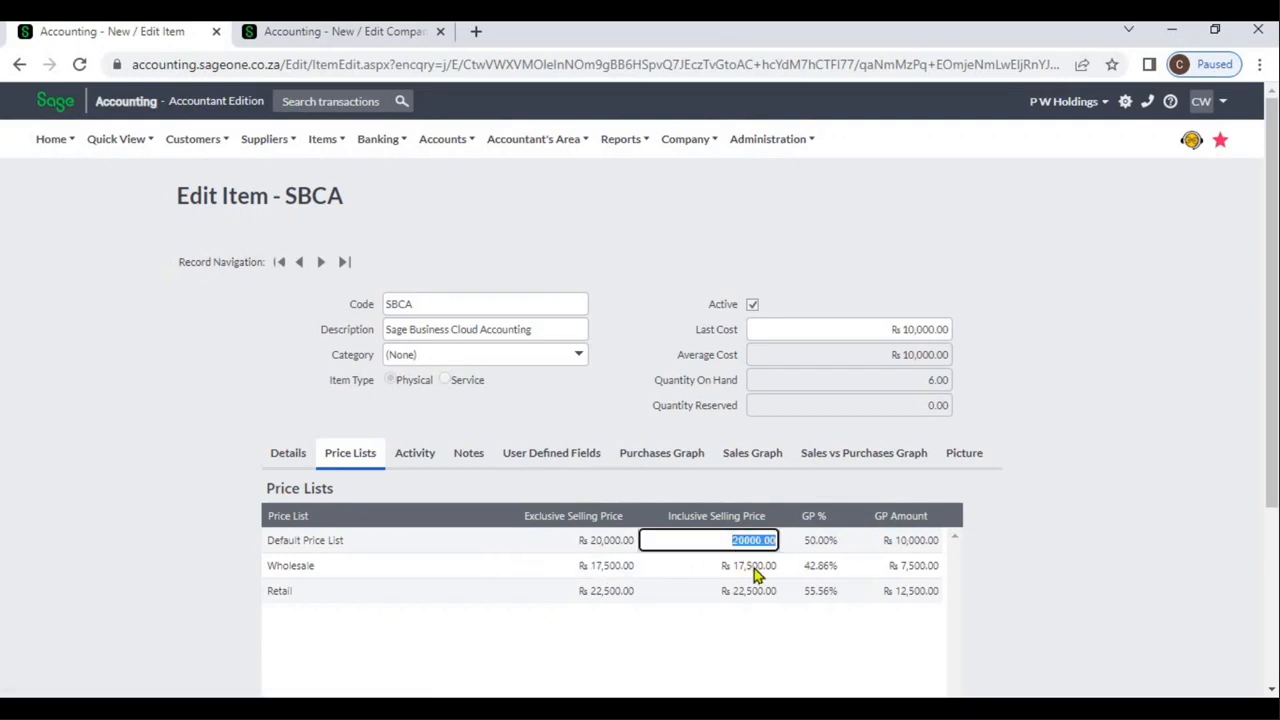
left_click(818, 548)
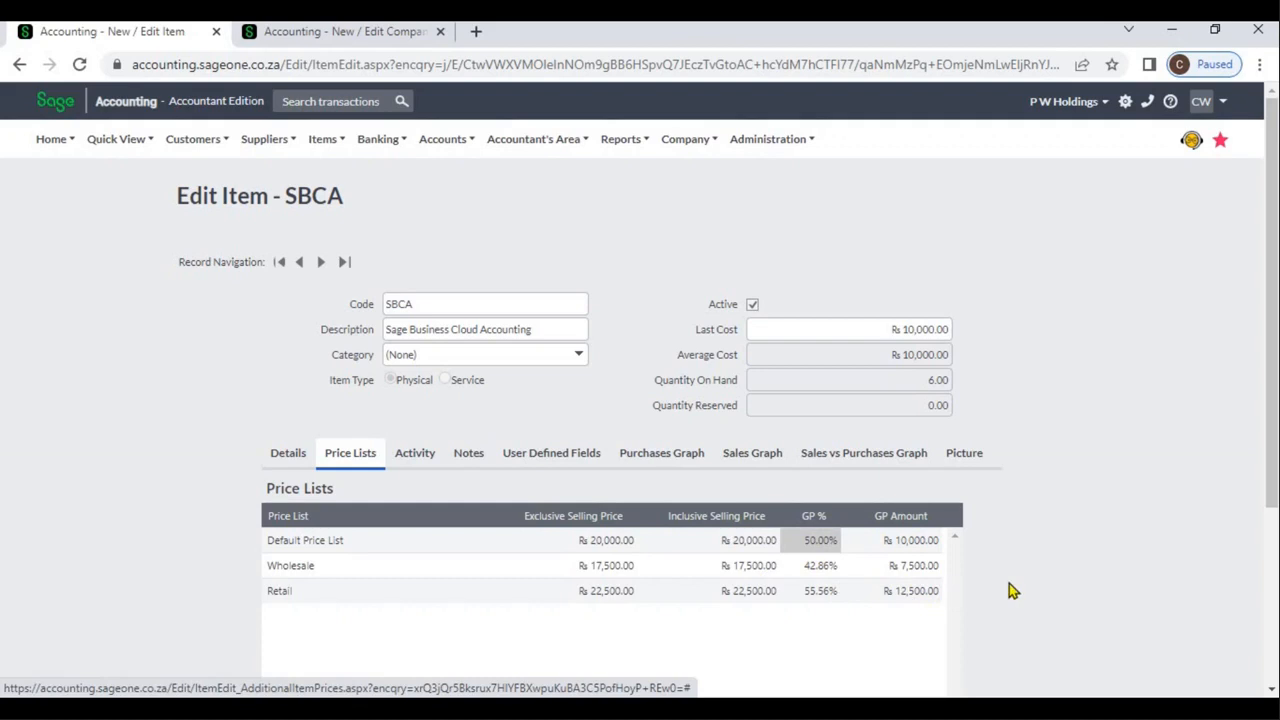
Set item SBCA's VAT on sales to Standard Rate (15.00%) in the item details
left_click(1272, 690)
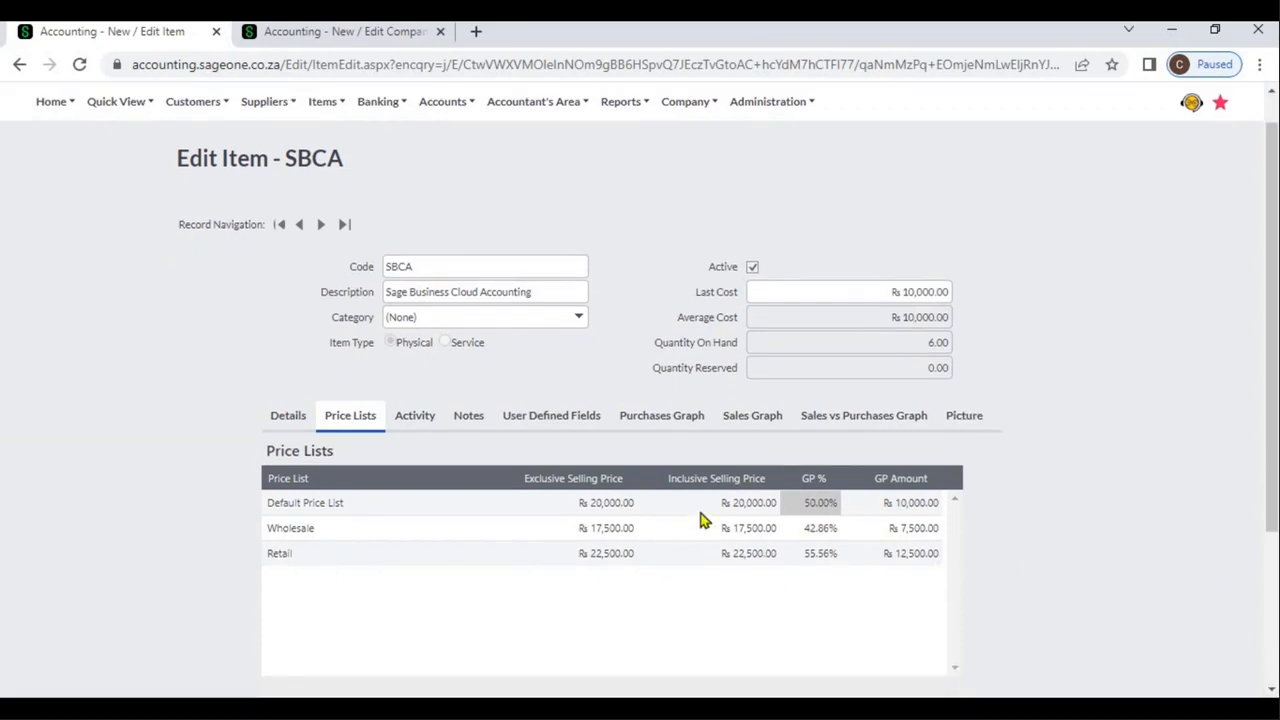
left_click(285, 418)
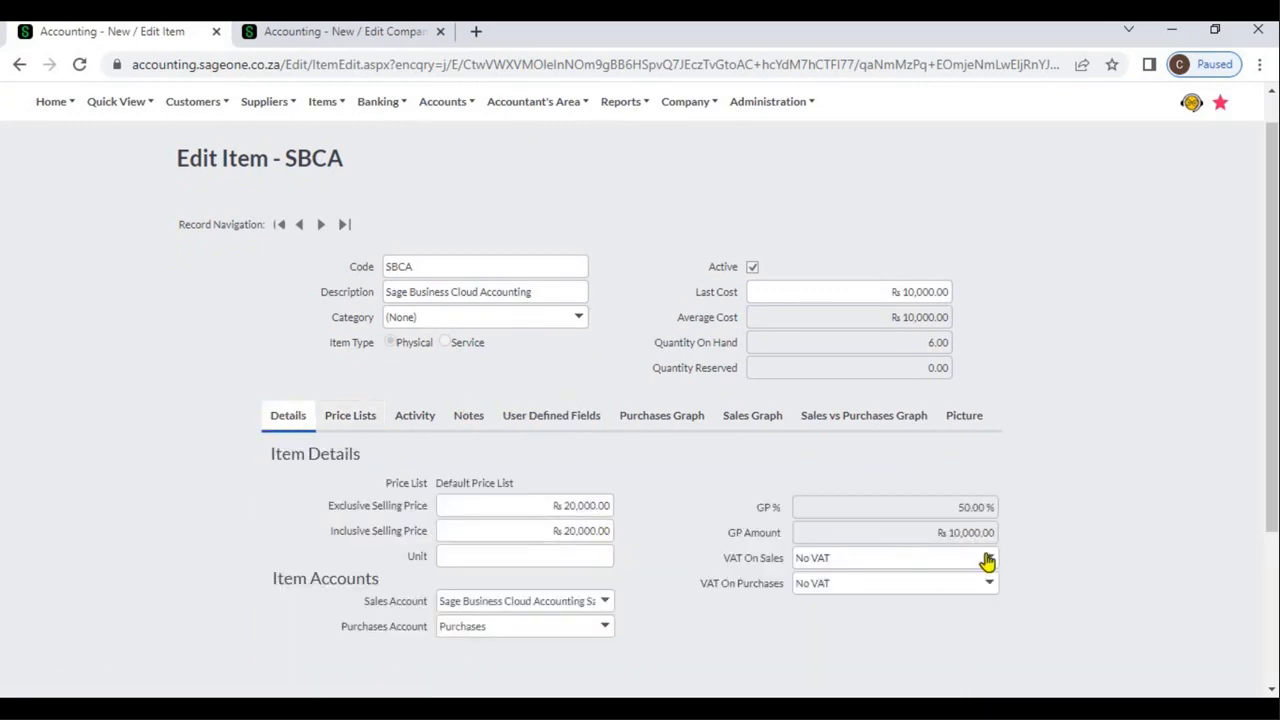
left_click(988, 562)
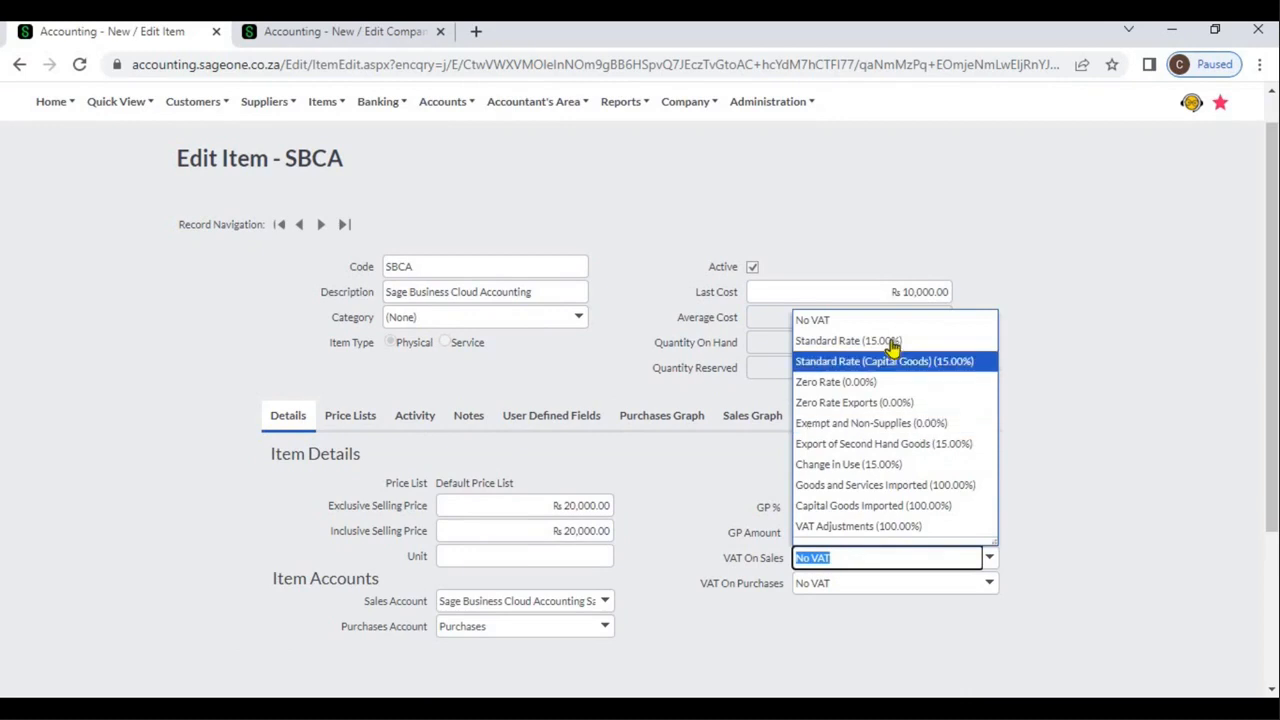
left_click(892, 342)
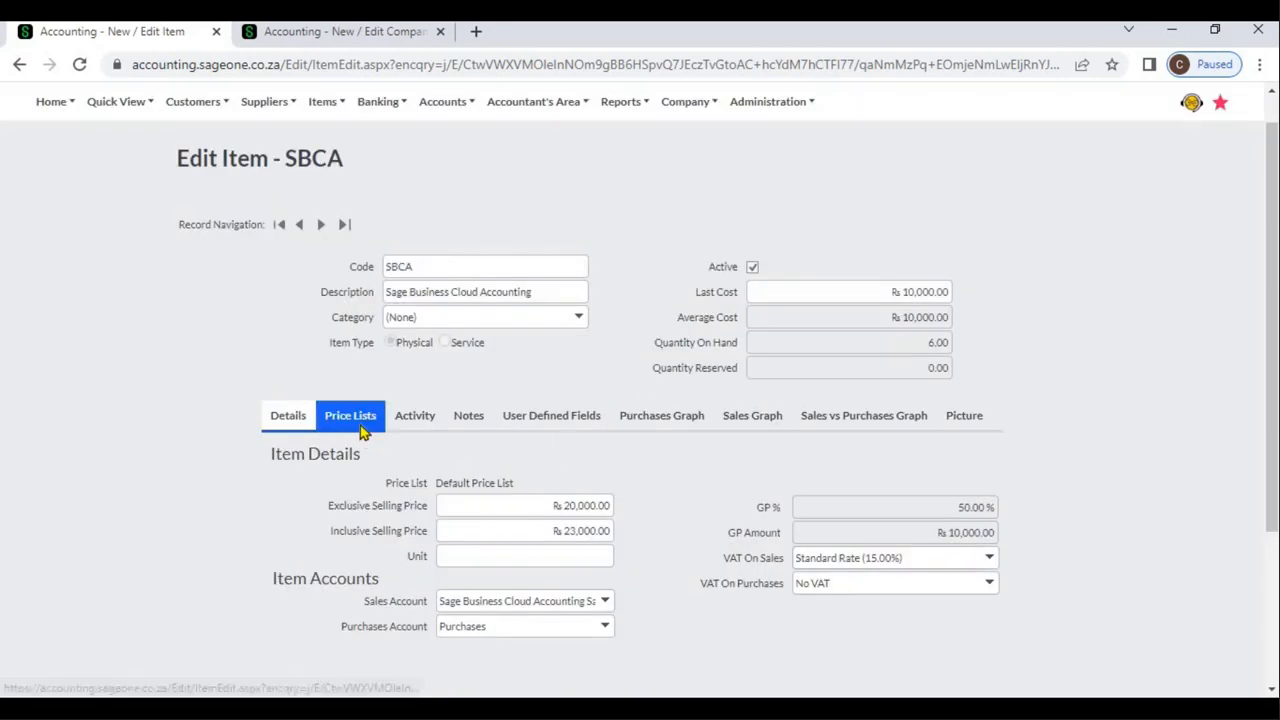
Set item SBCA's exclusive selling price in the Default Price List to 25,000
left_click(364, 428)
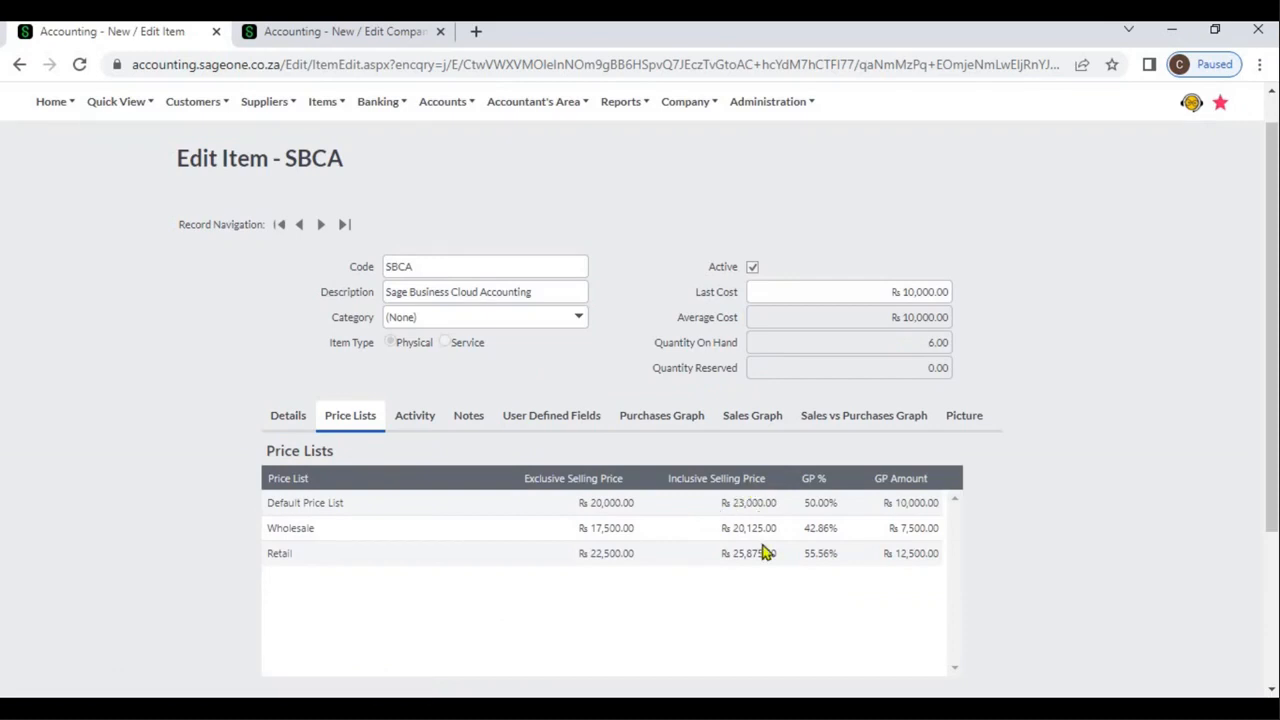
left_click(604, 503)
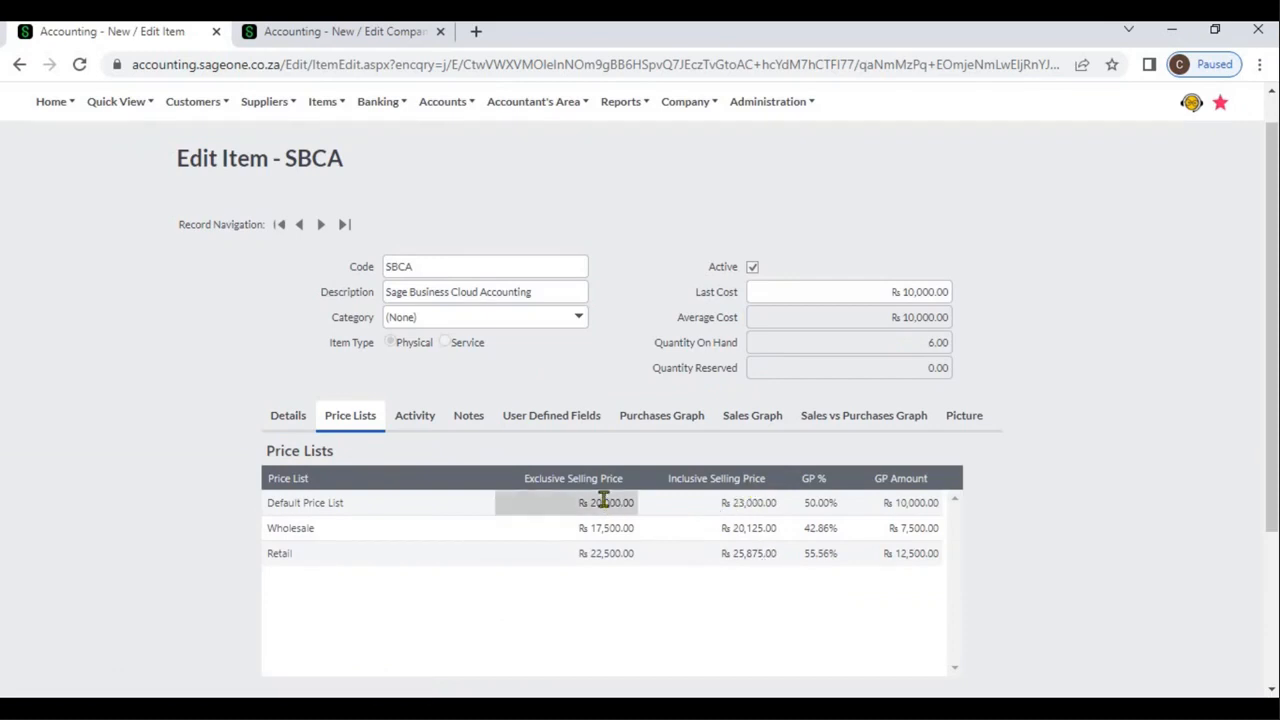
key("BackSpace")
type("25000")
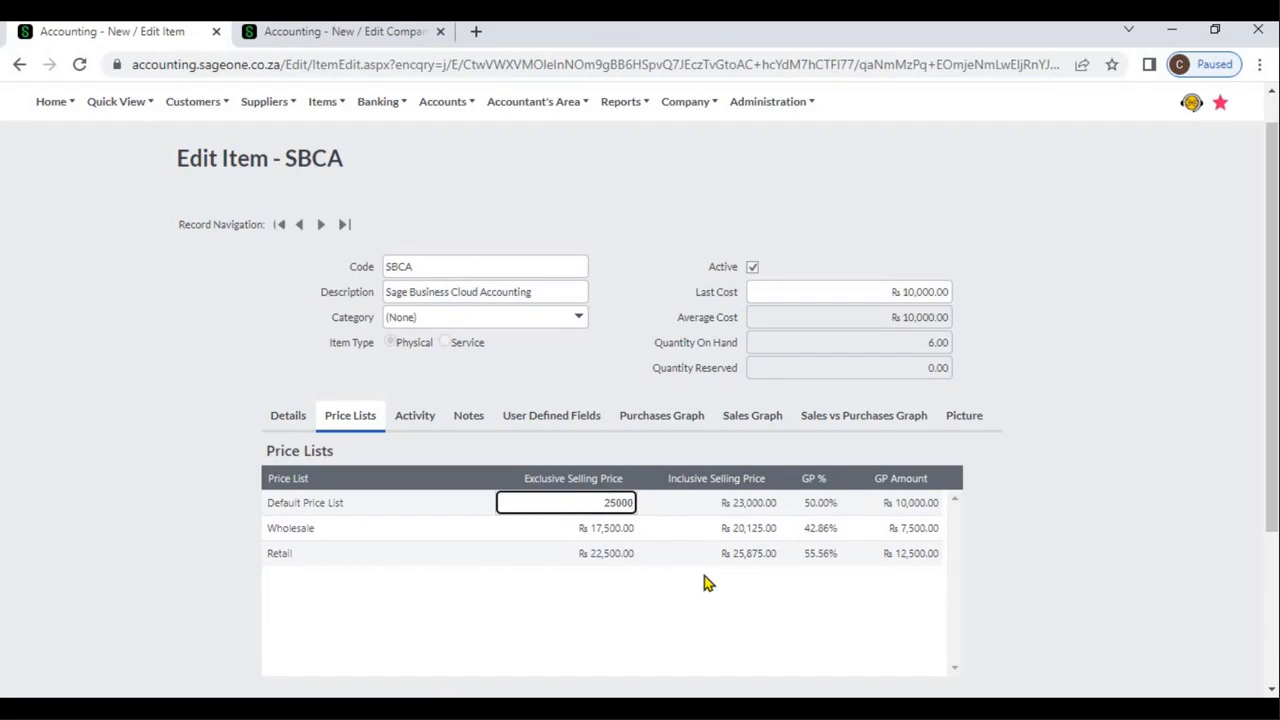
key("Tab")
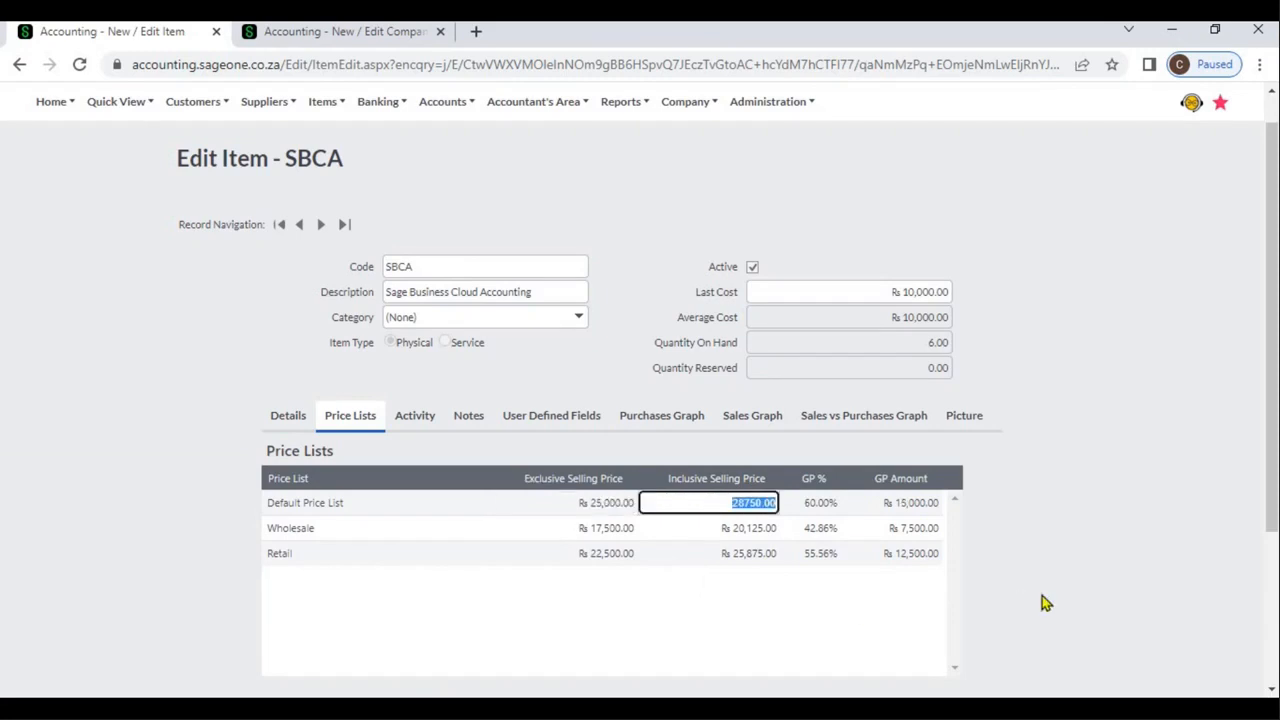
key("Tab")
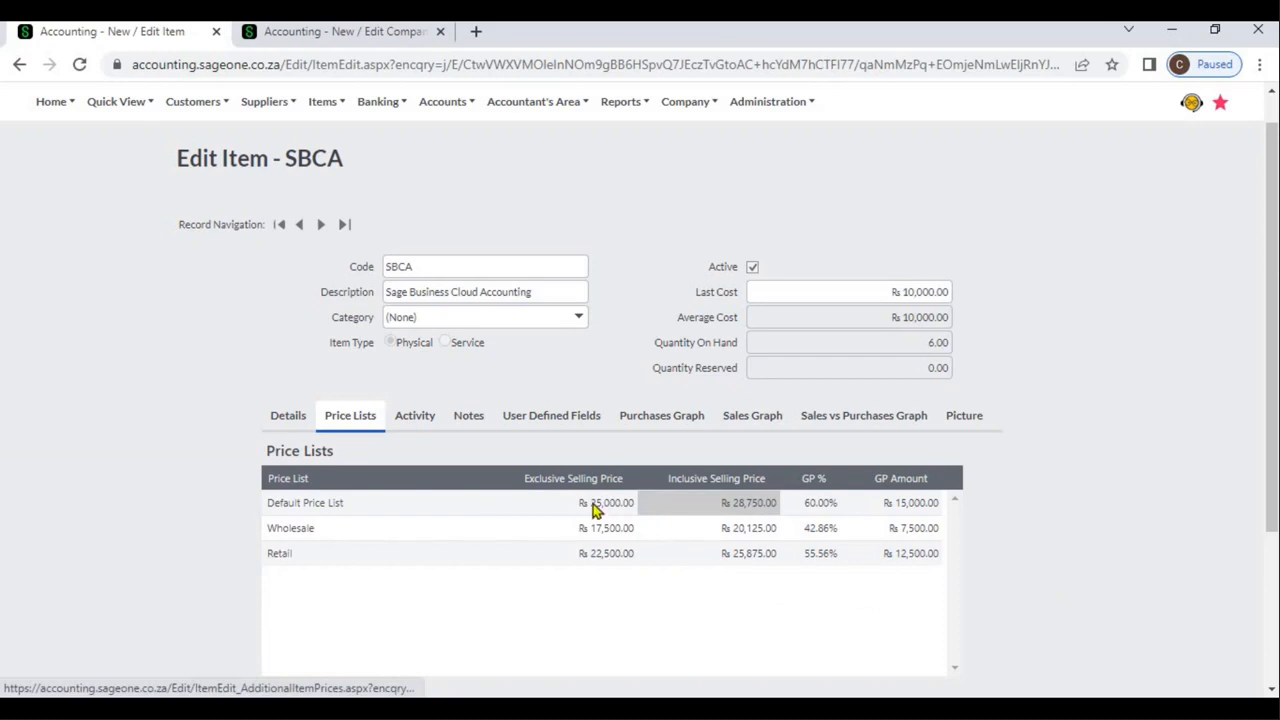
Add a second note line to item SBCA and check the first line's action date, subject, note and attachment fields
left_click(481, 429)
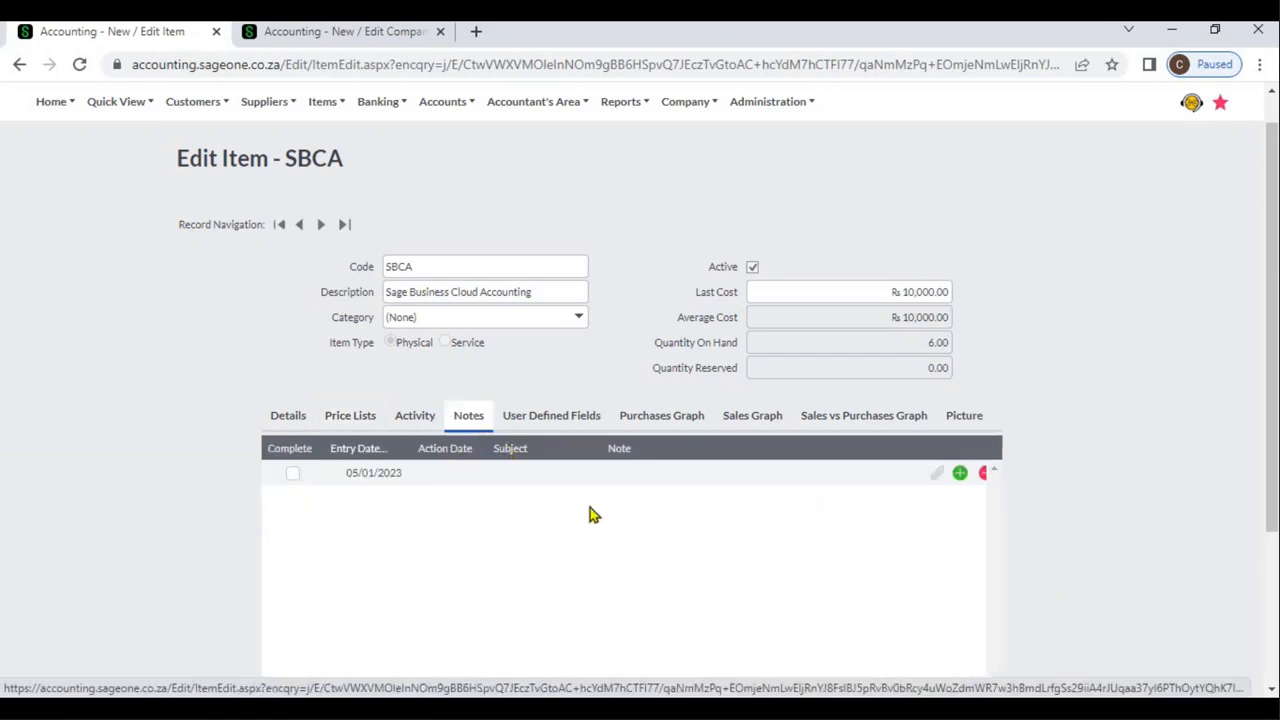
left_click(963, 477)
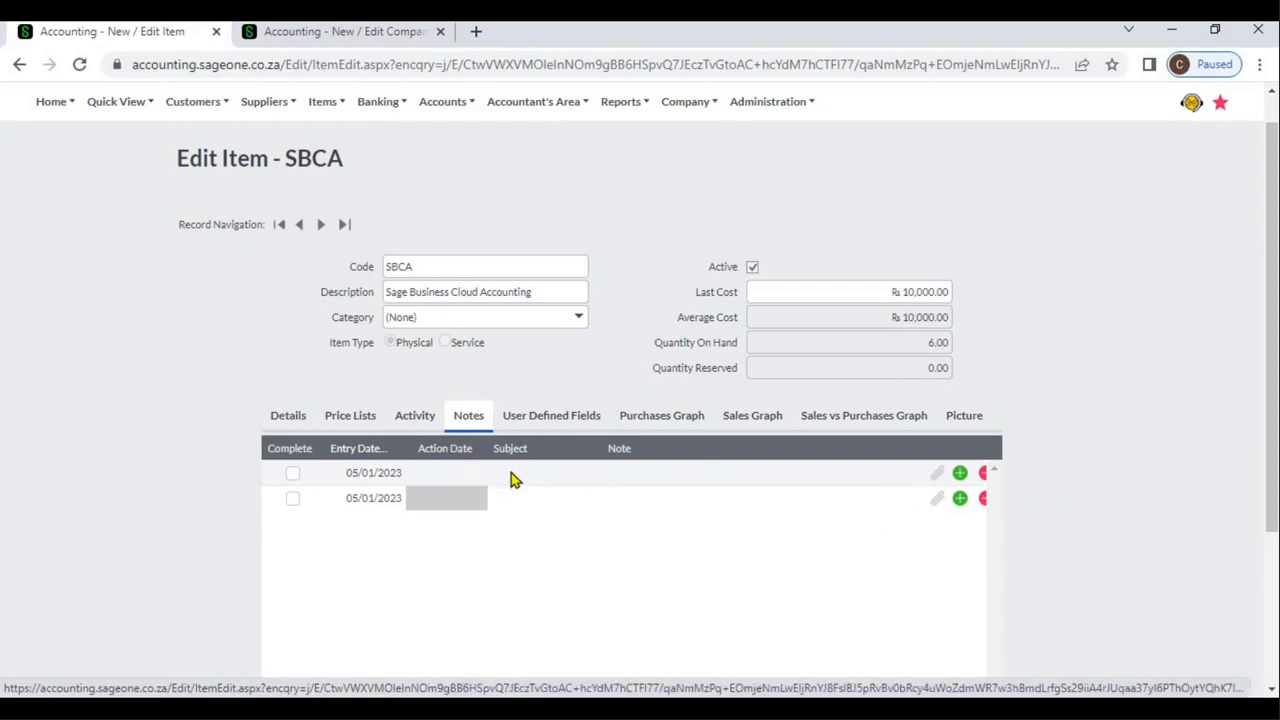
left_click(474, 474)
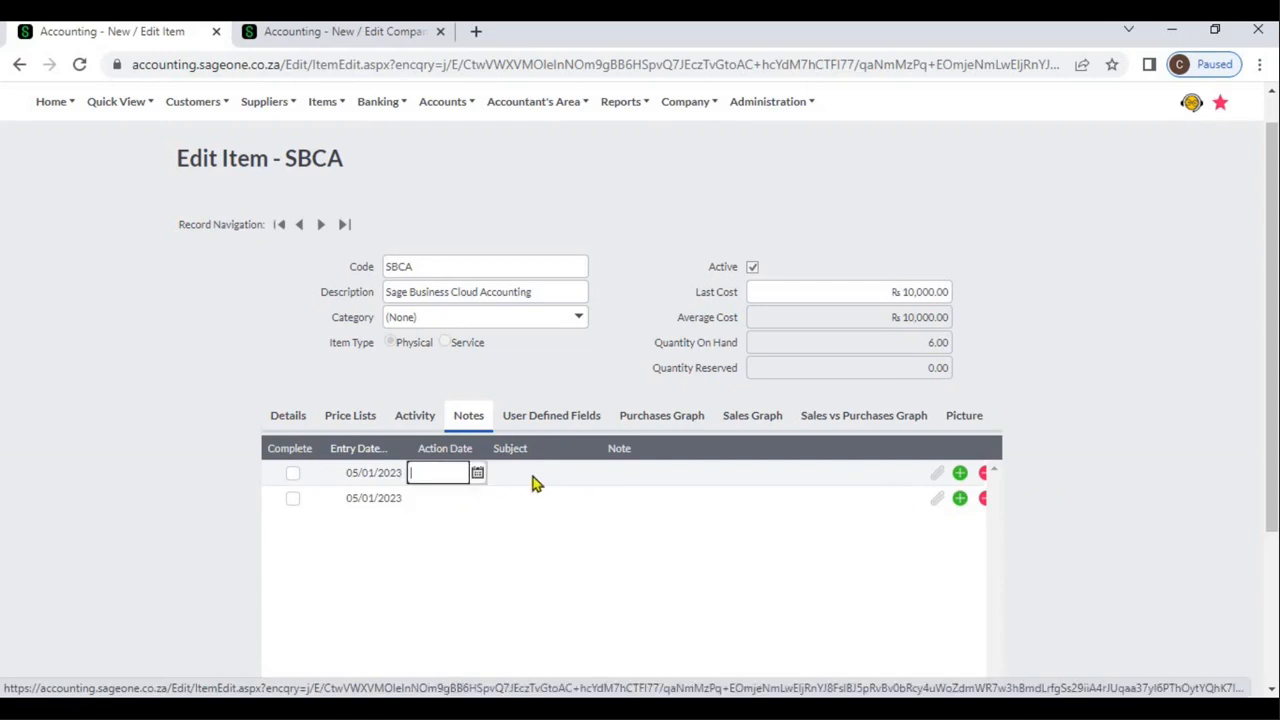
left_click(532, 476)
left_click(638, 476)
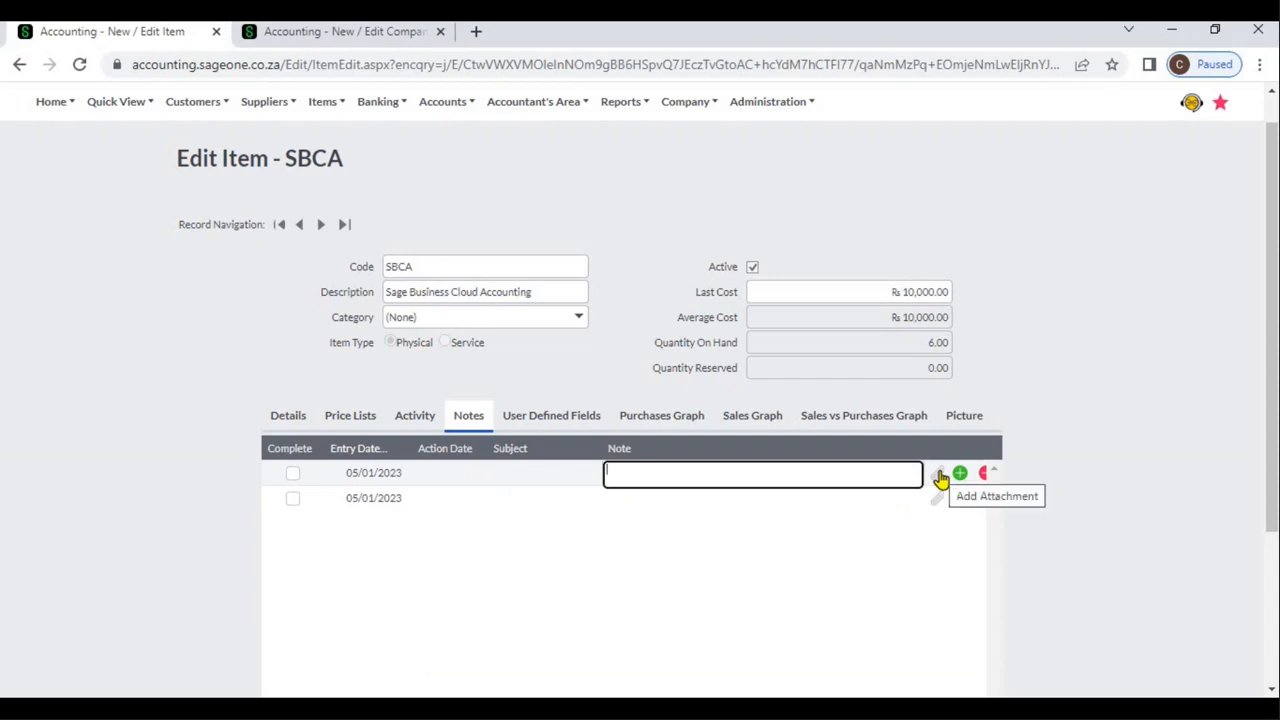
left_click(940, 476)
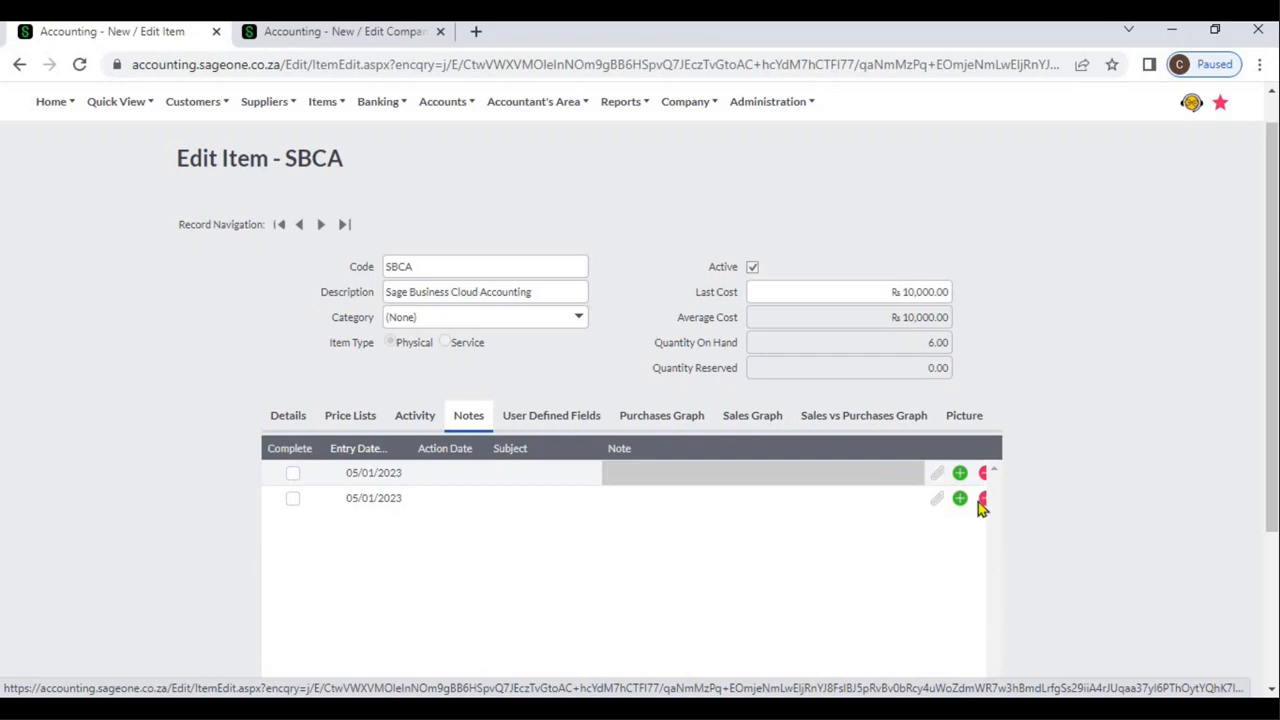
Review item SBCA's user defined fields and compare them with its item details
left_click(577, 426)
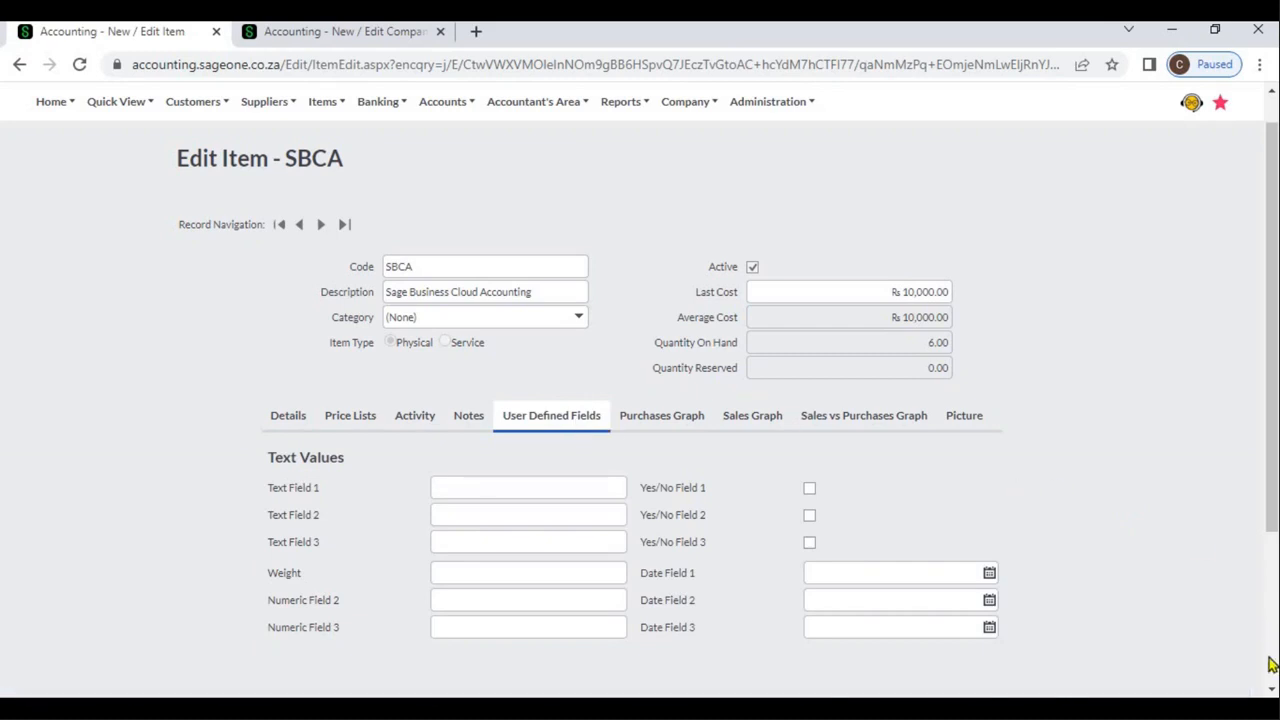
left_click(1272, 689)
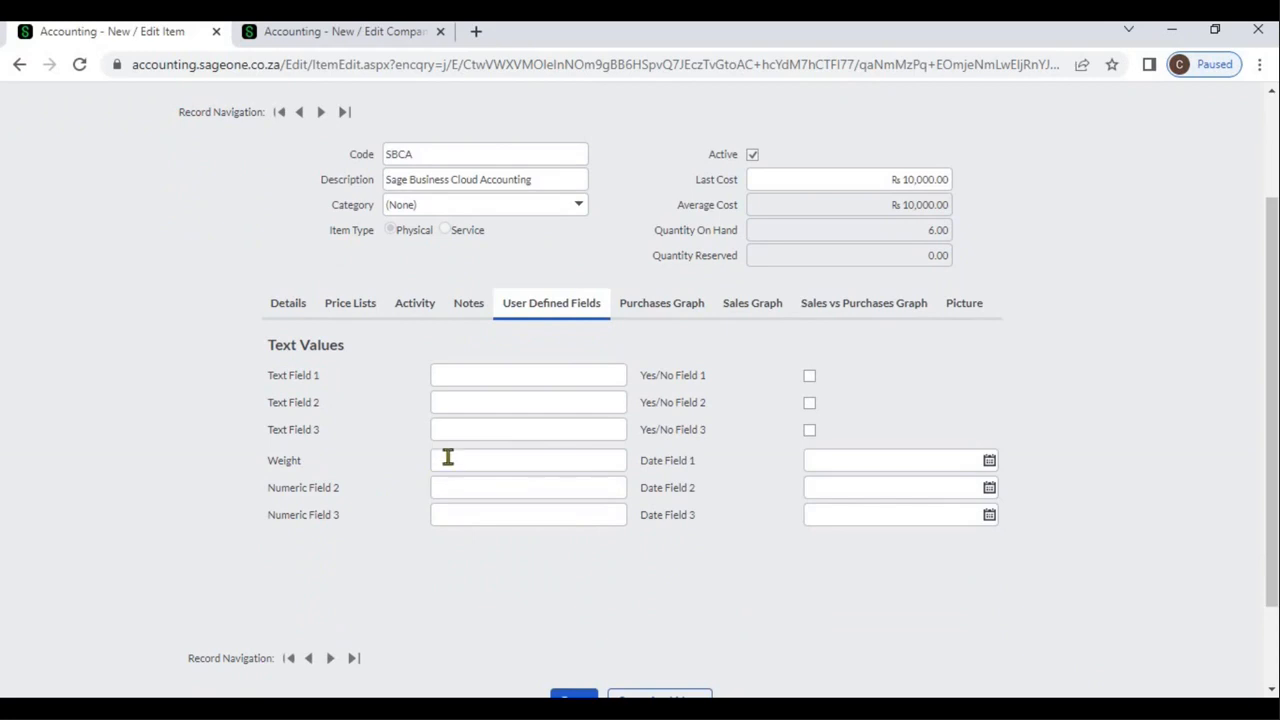
left_click(292, 308)
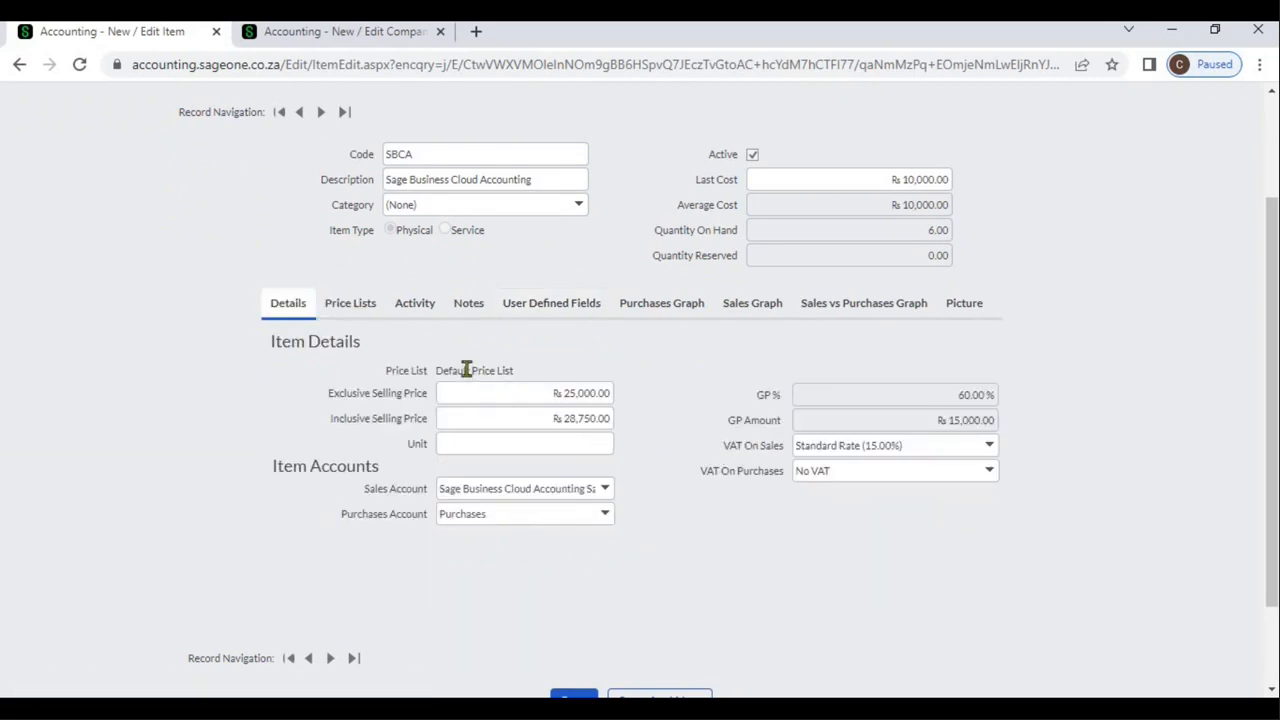
left_click(523, 318)
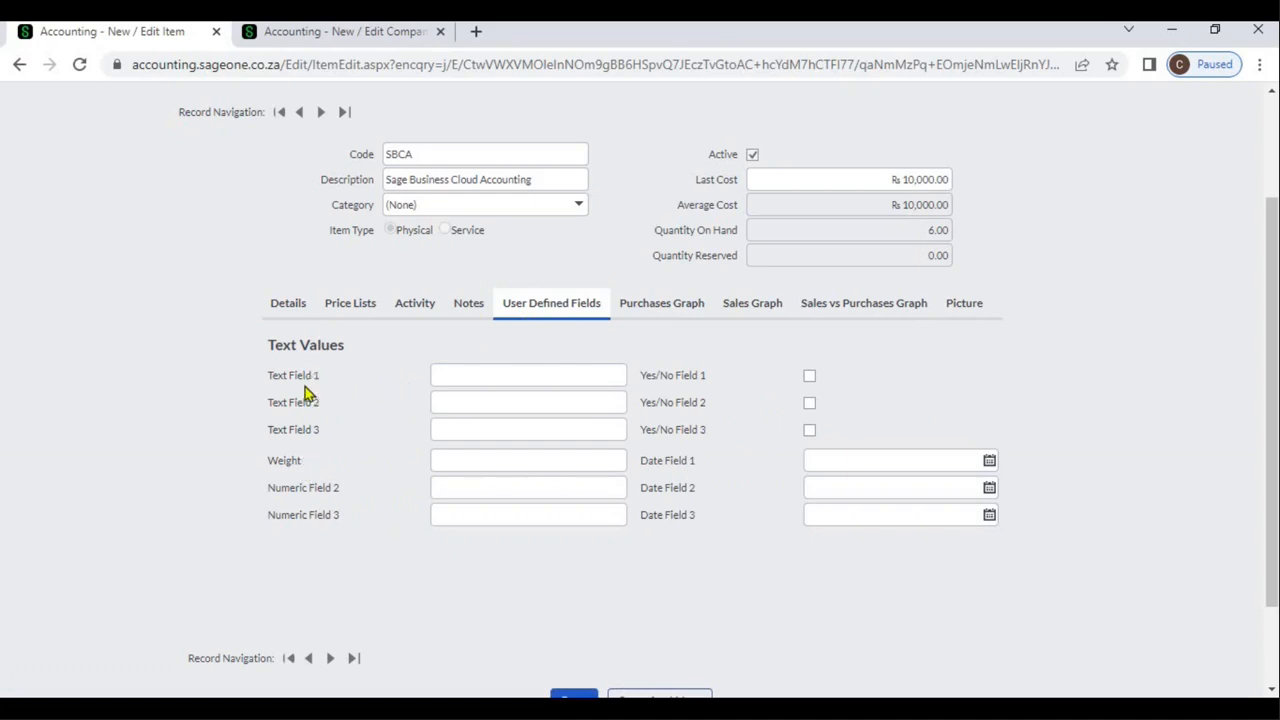
Open the names of the item user defined fields in the company settings
left_click(322, 33)
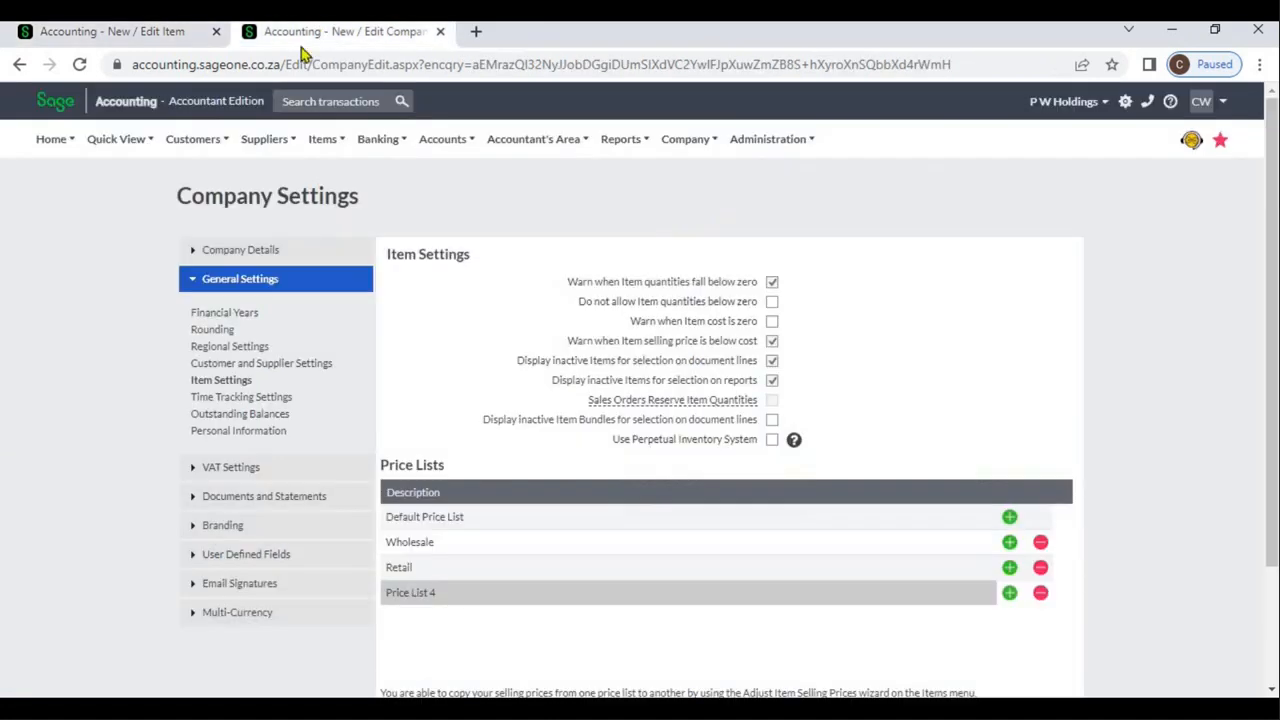
left_click(268, 560)
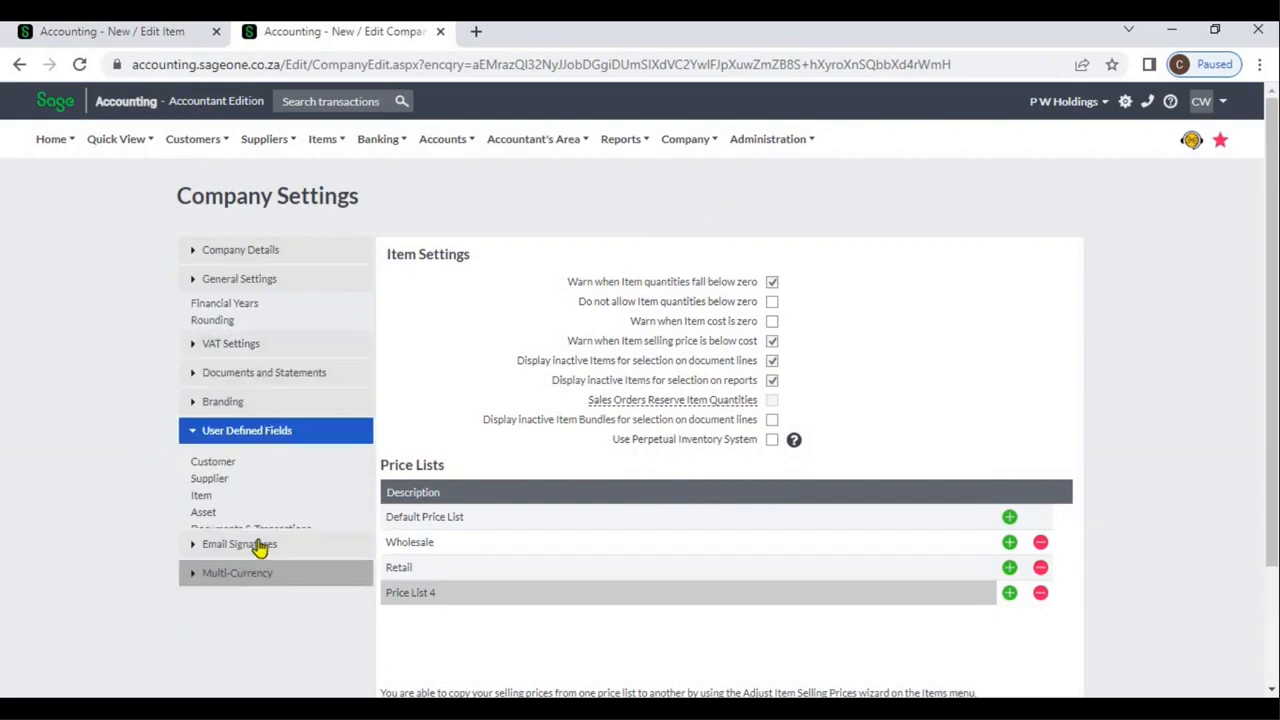
left_click(202, 464)
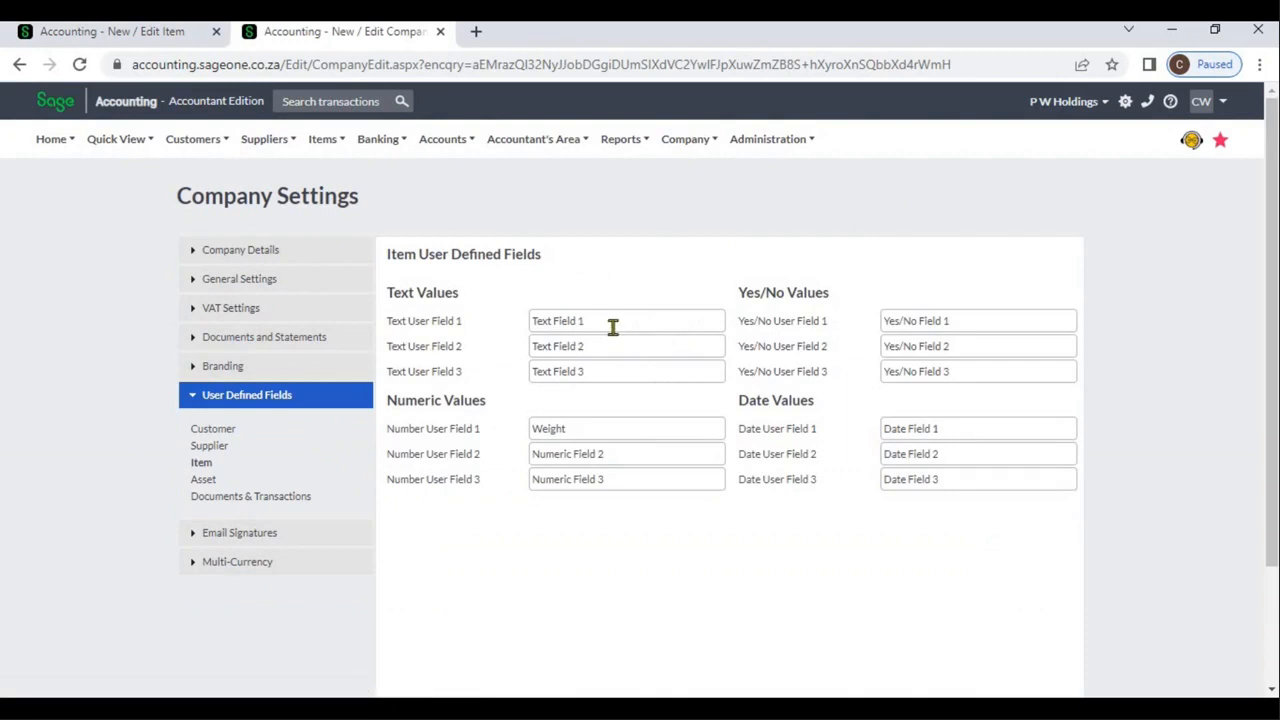
Check the Weight name of the first numeric item field and set item SBCA's Weight to 100
double_click(607, 426)
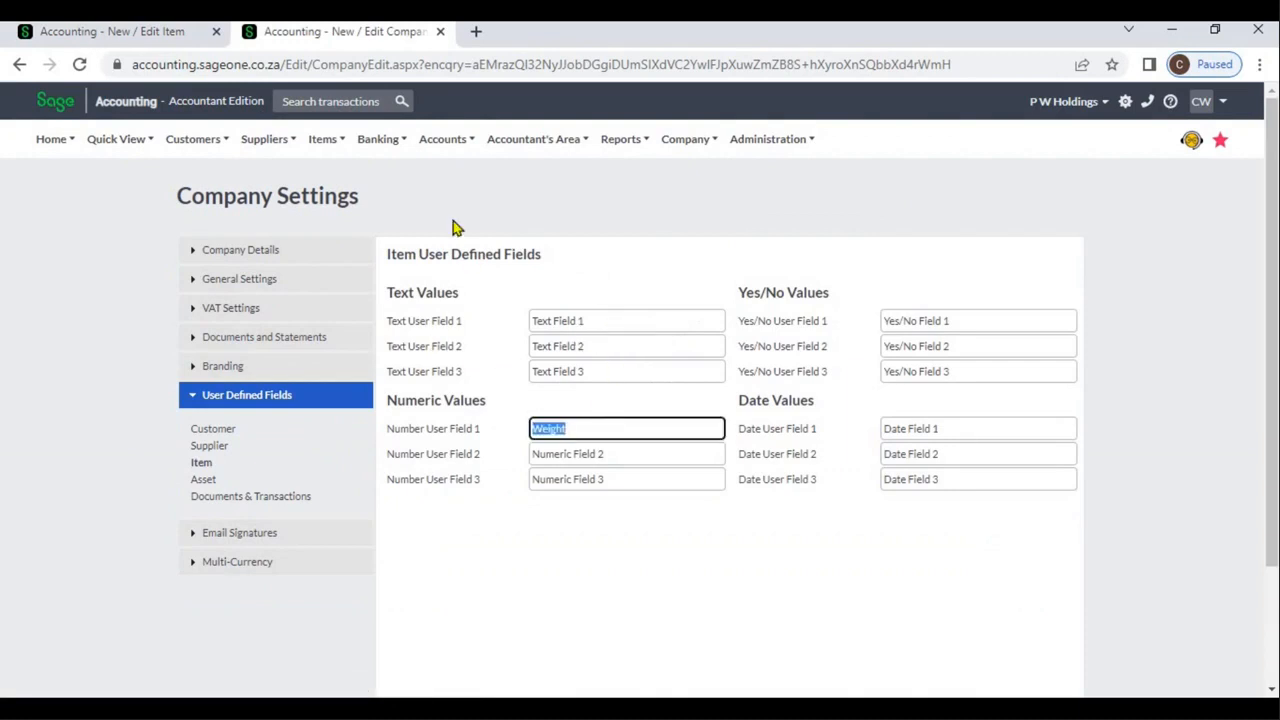
left_click(154, 35)
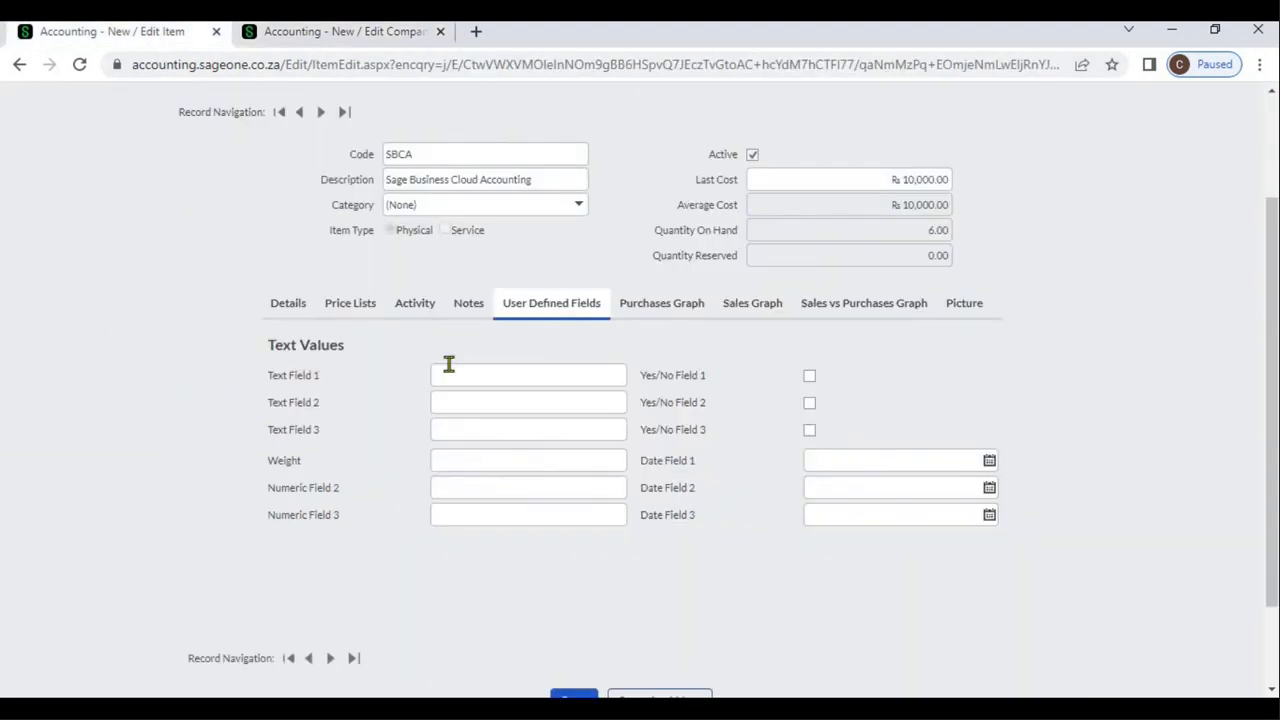
left_click(497, 459)
type("100")
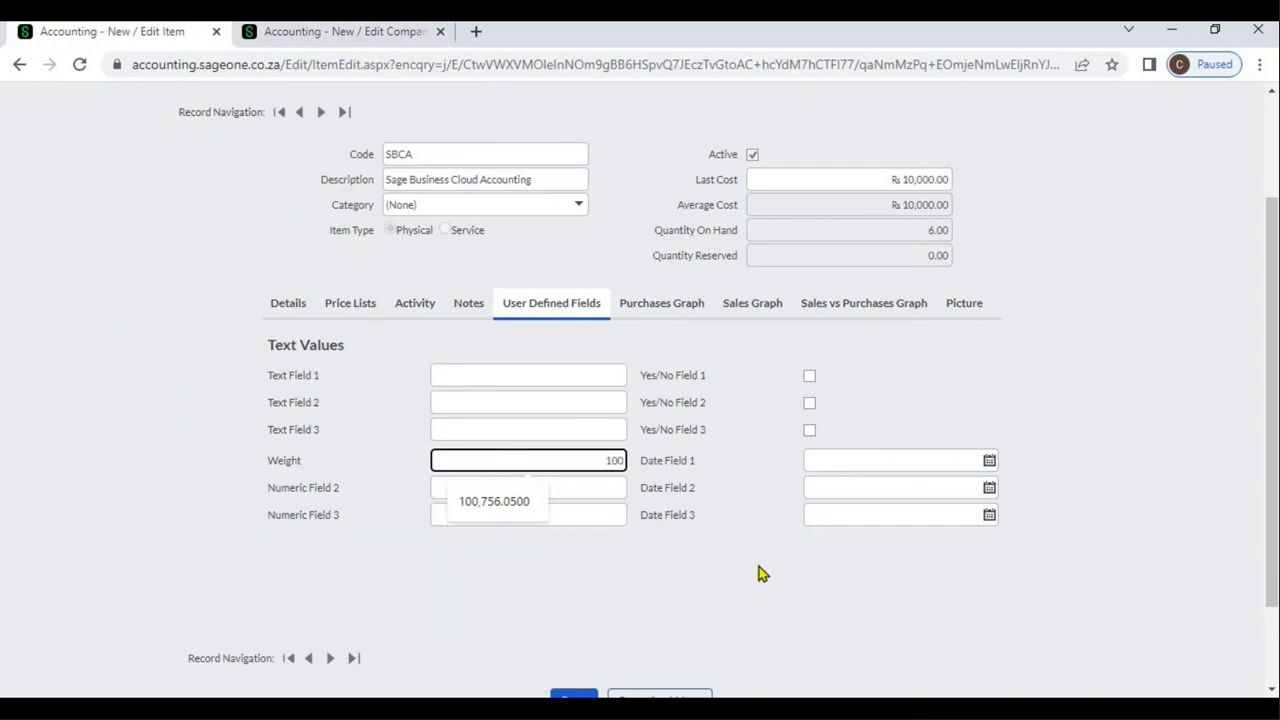
left_click(757, 573)
Check the picture upload requirements for item SBCA and review its item details
left_click(663, 318)
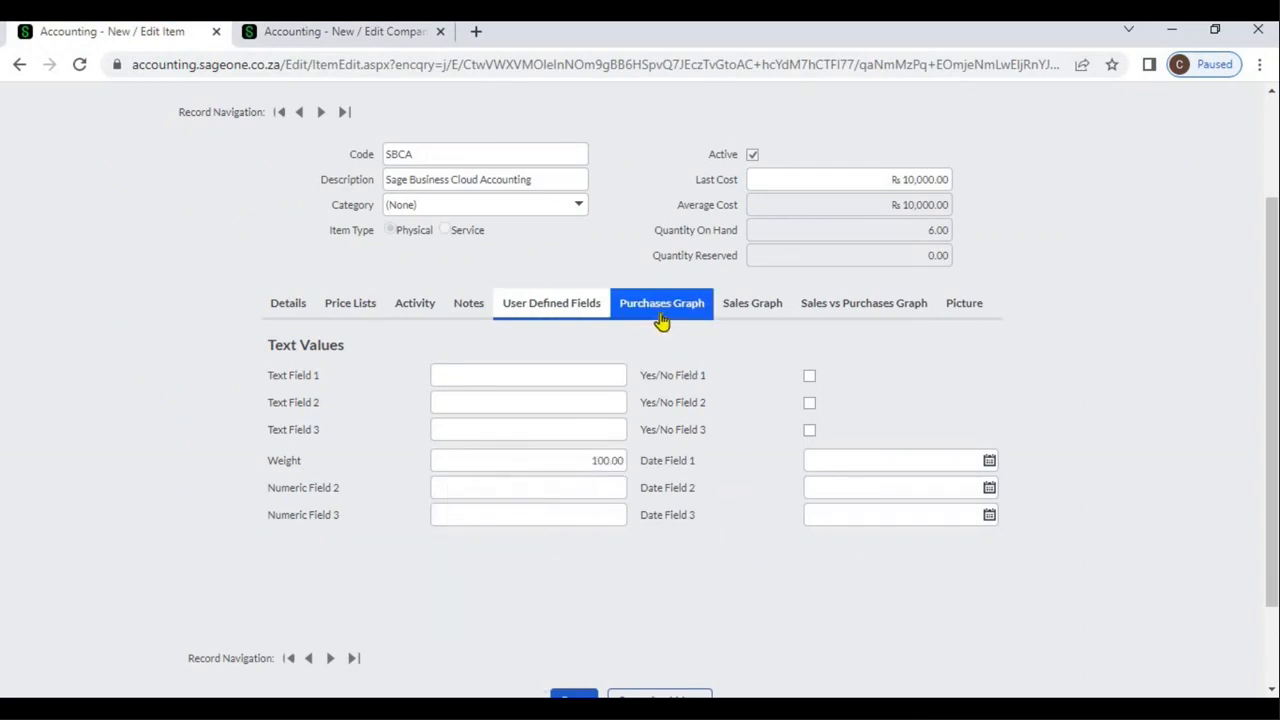
left_click(828, 310)
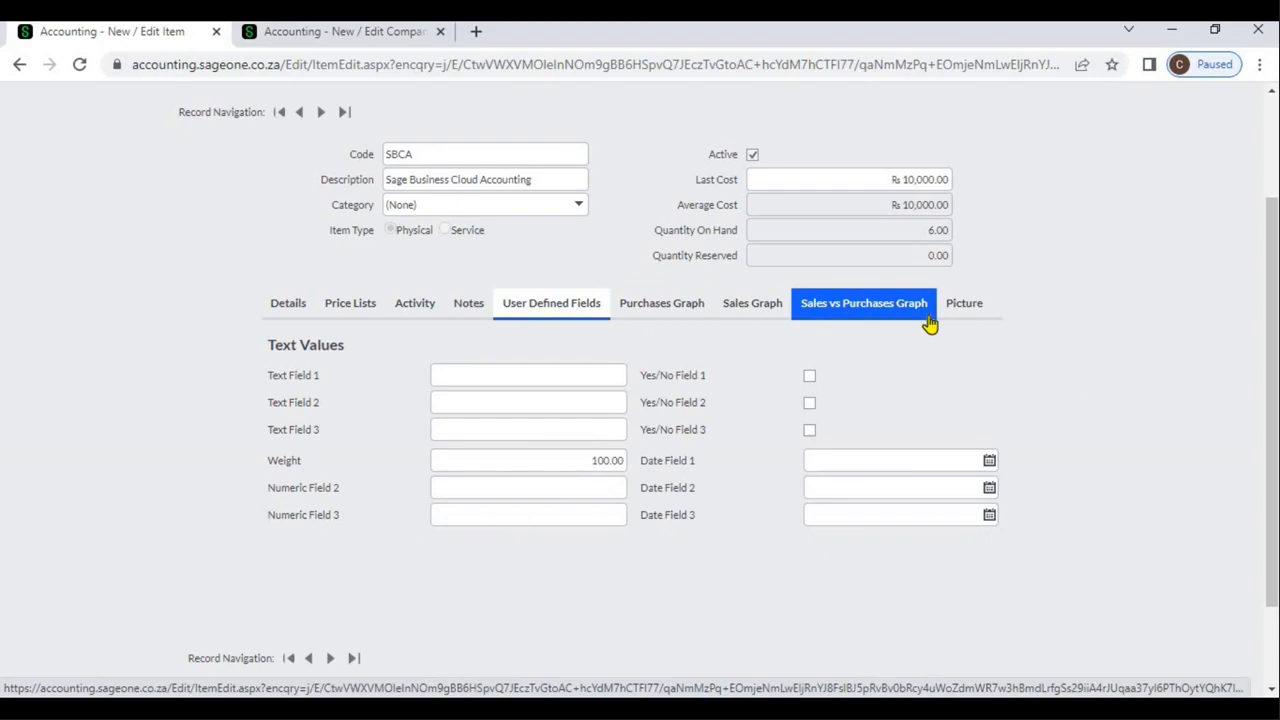
left_click(957, 316)
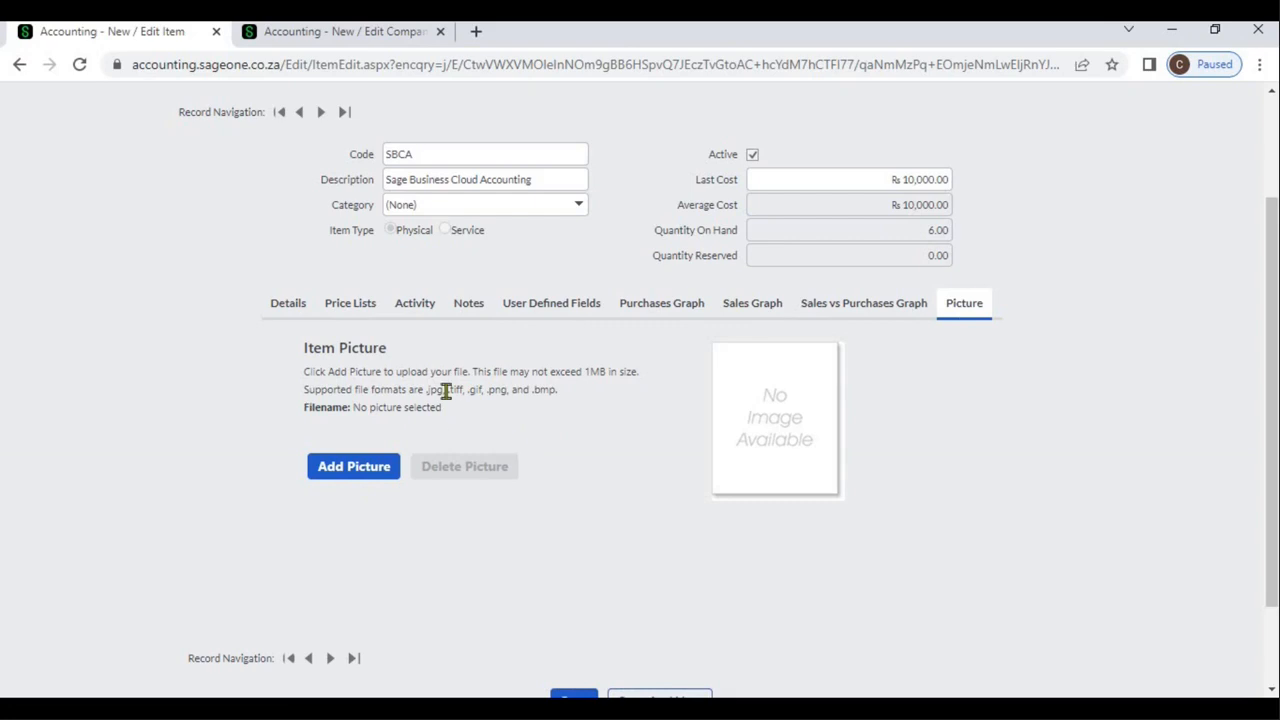
left_click(287, 312)
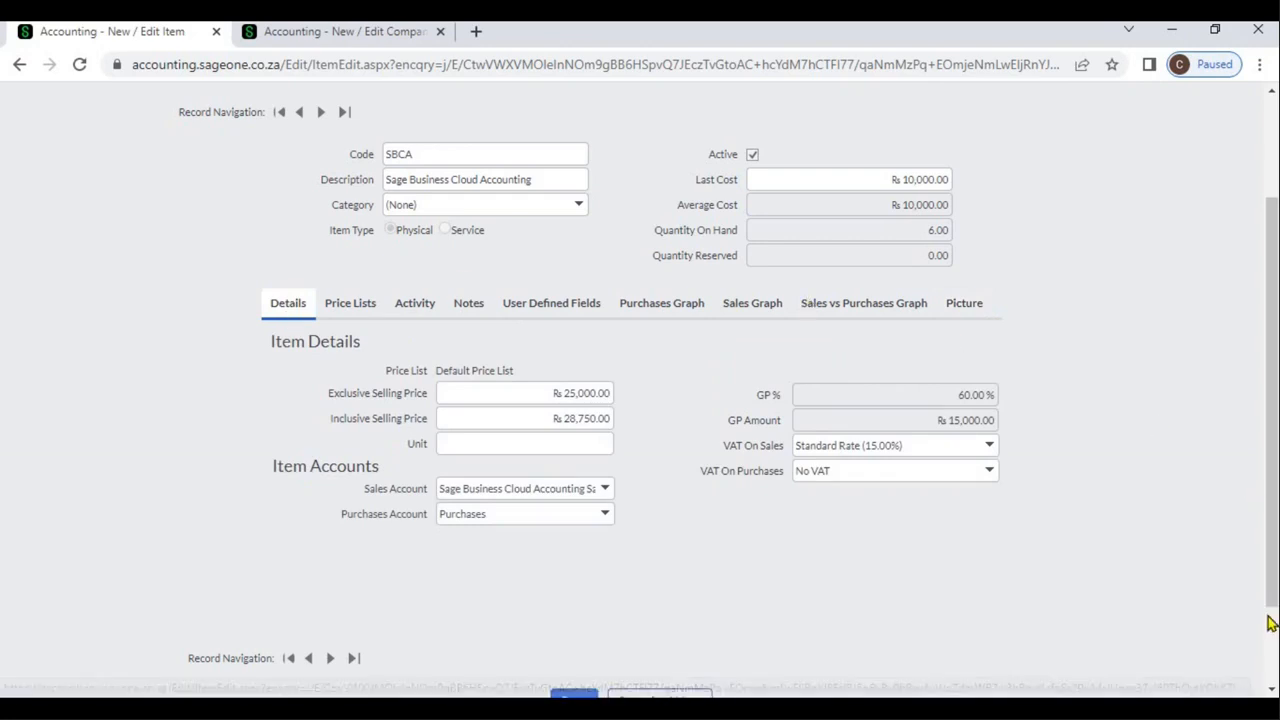
scroll(971, 523, "down", 2)
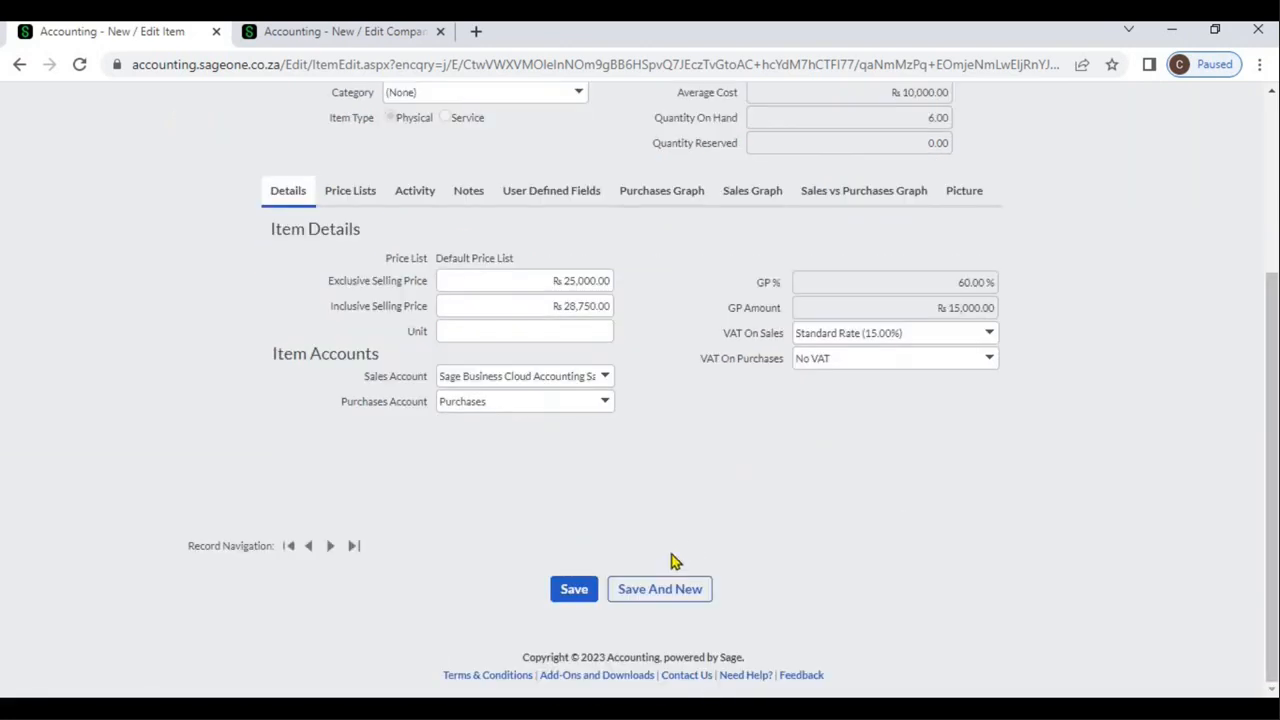
left_click(586, 592)
Drill down from item SBCA's activity through its tax invoices to the customer invoice dated 04/01/2023
left_click(433, 204)
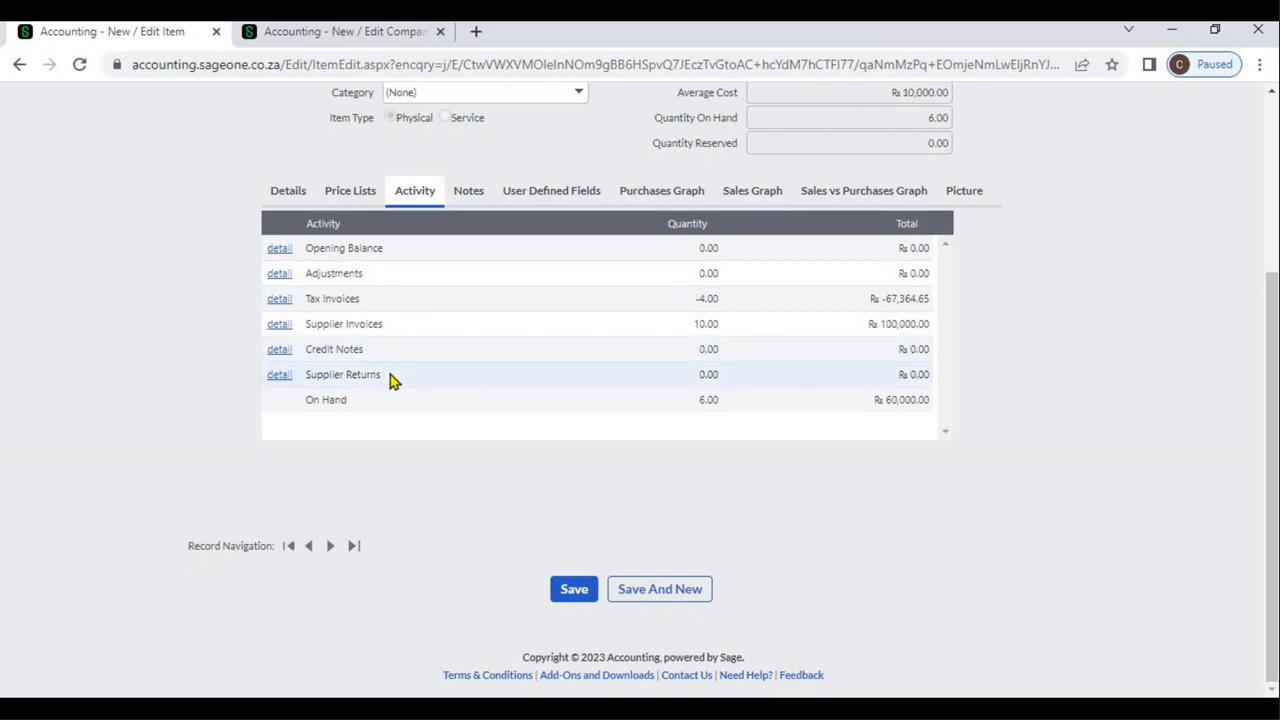
left_click(279, 299)
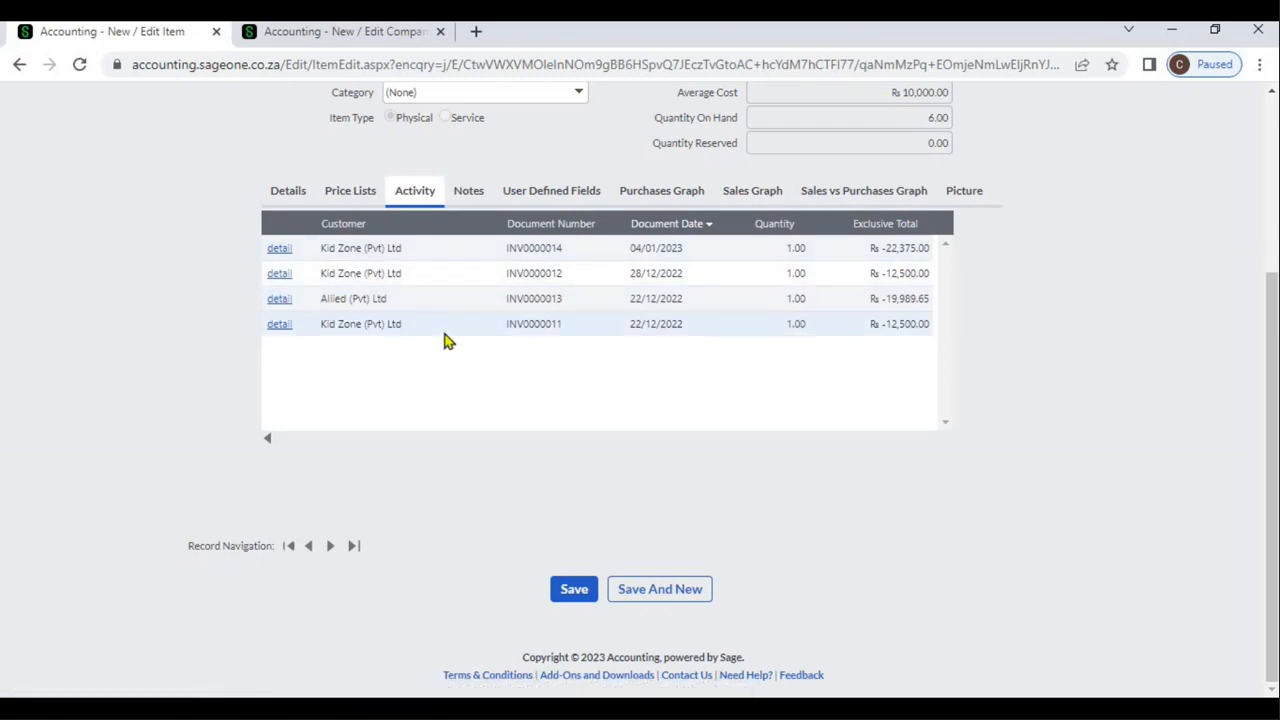
left_click(286, 254)
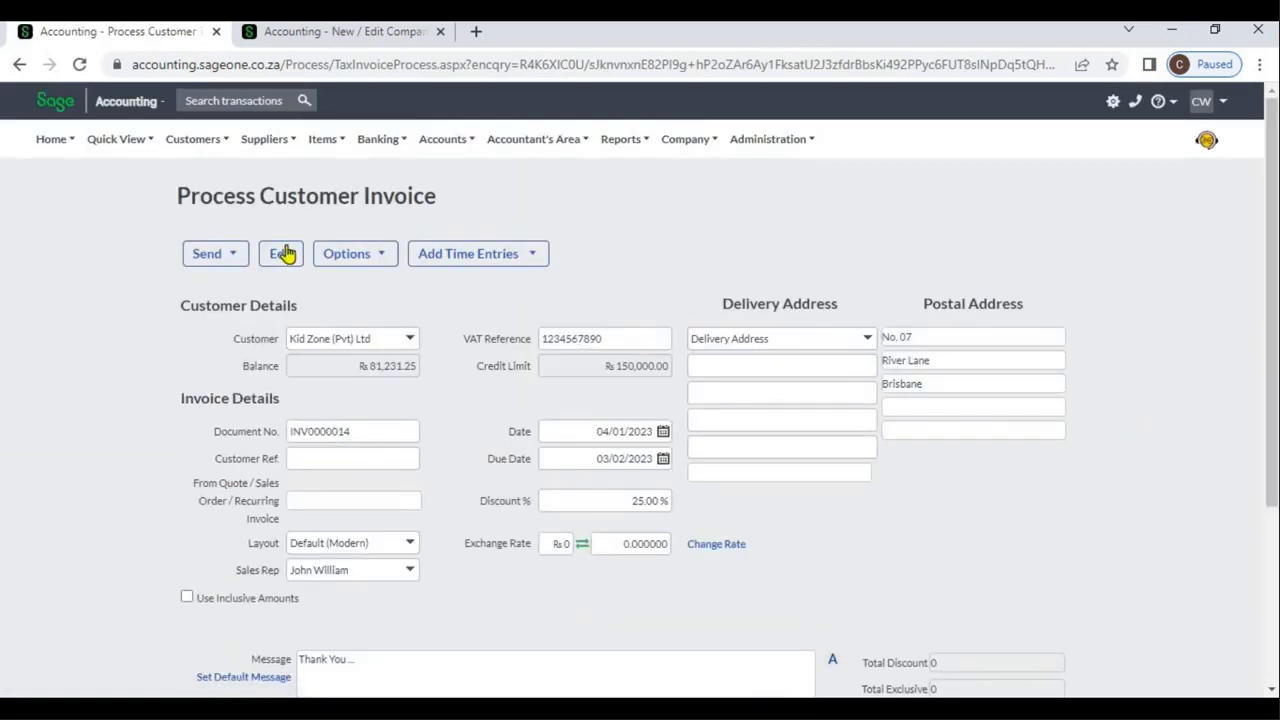
left_click(283, 254)
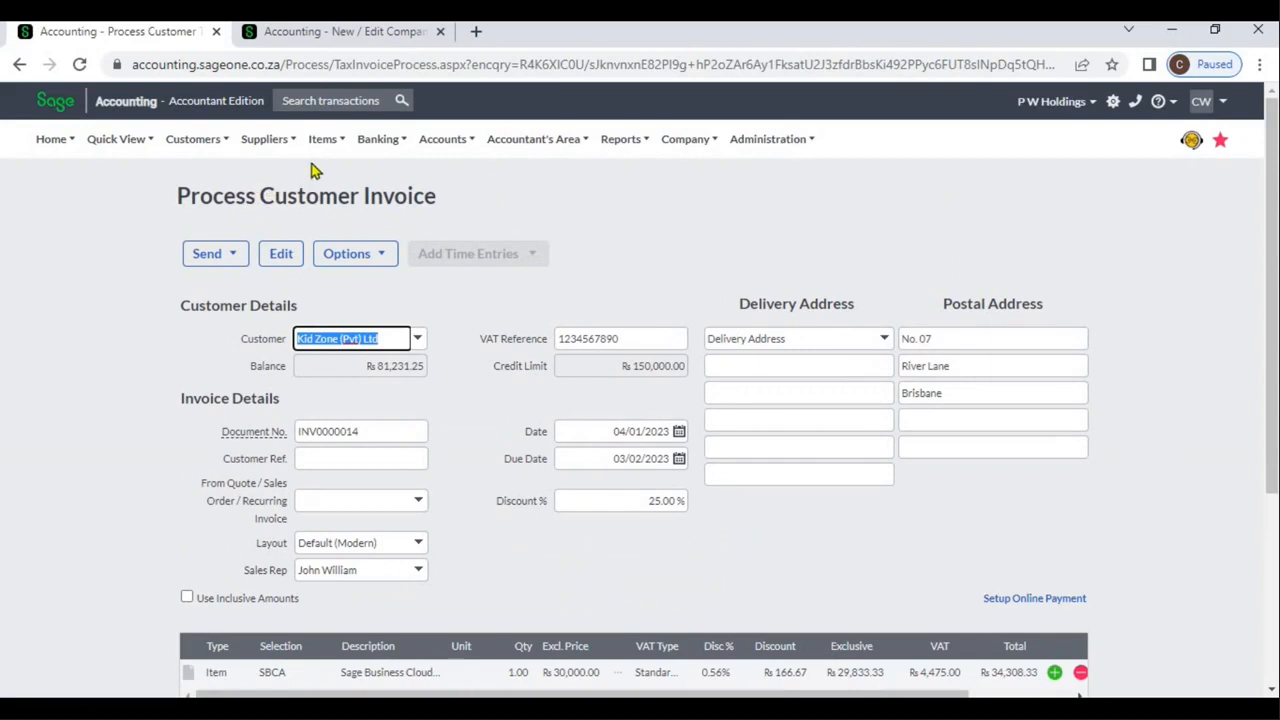
Return to the list of items and reopen item SBCA
left_click(319, 153)
mouse_move(375, 202)
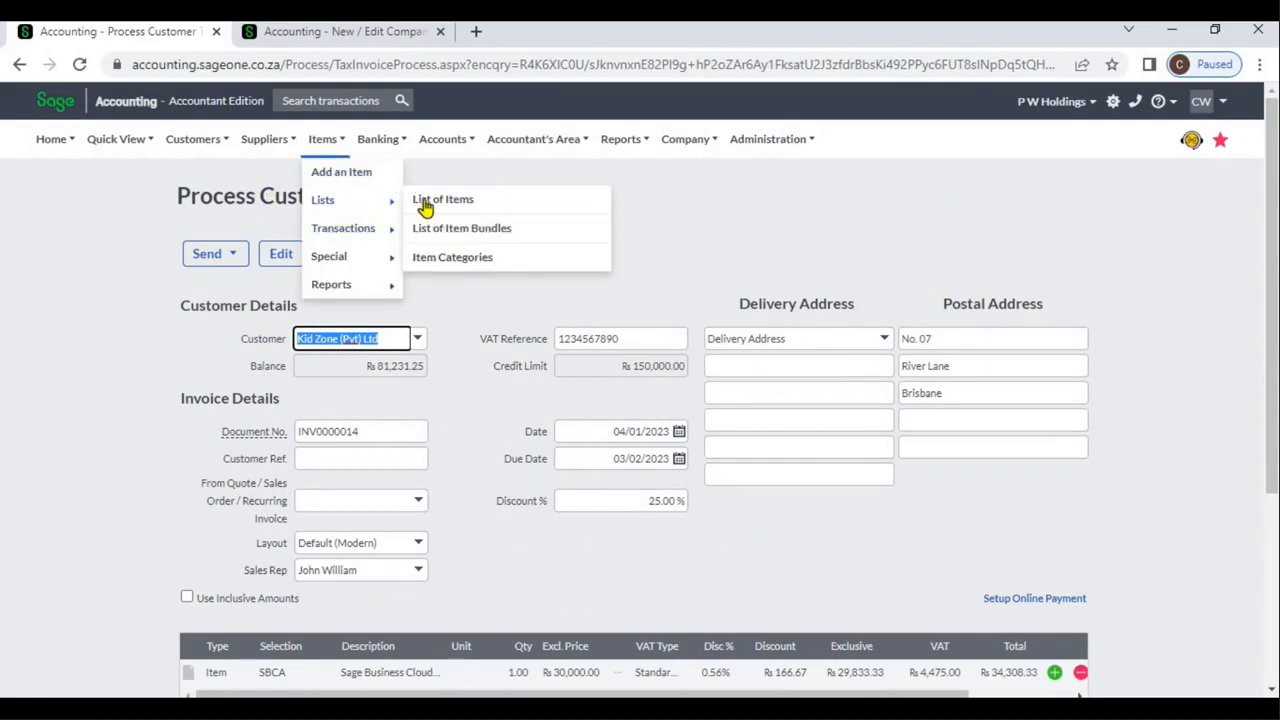
left_click(425, 205)
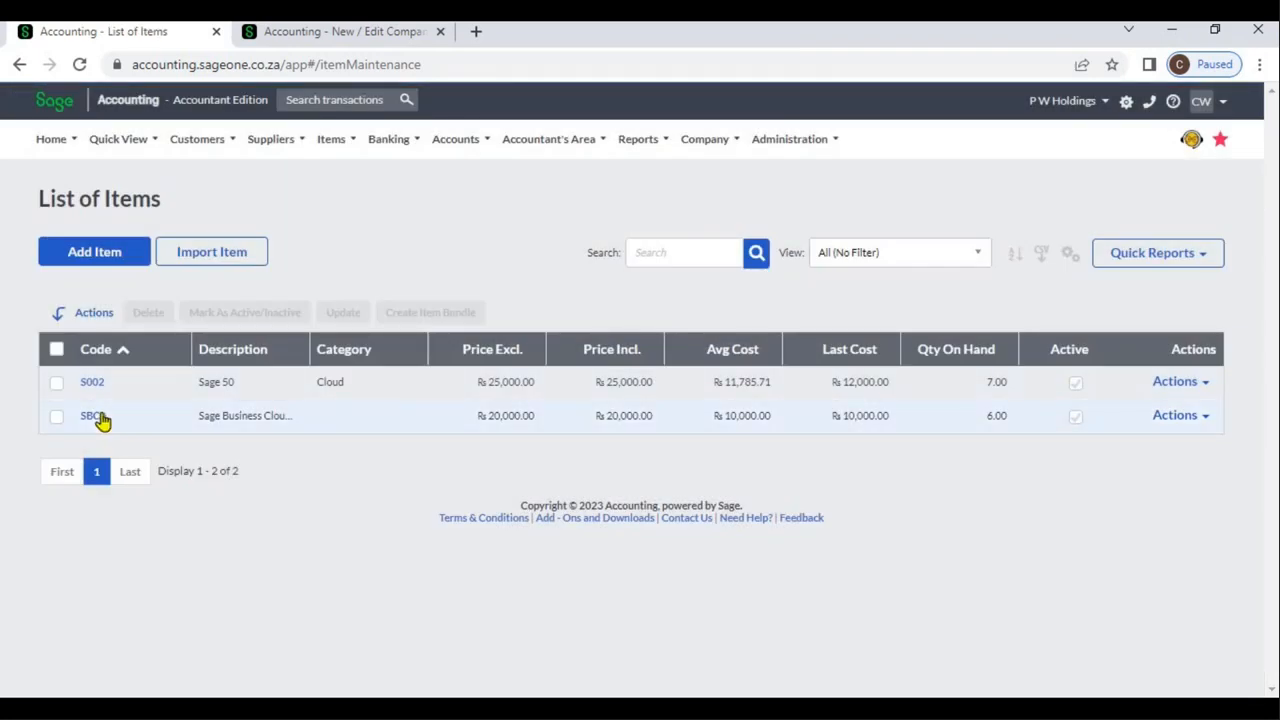
left_click(95, 416)
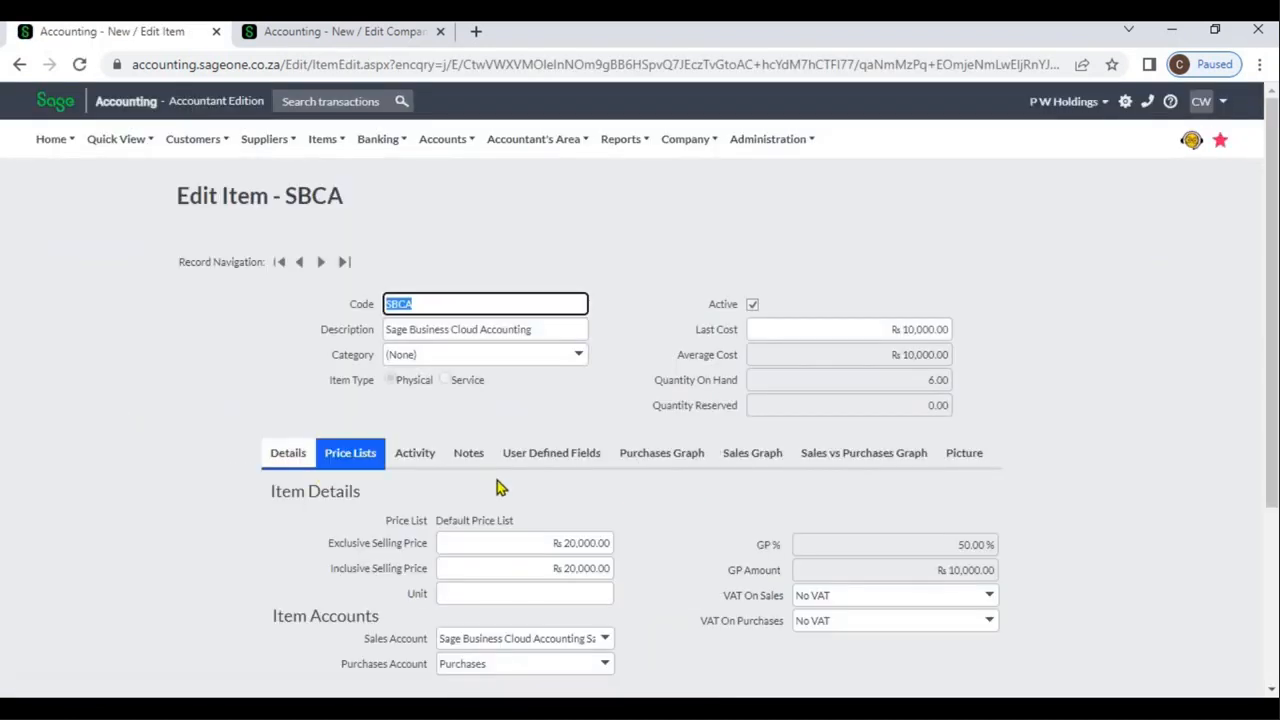
Review item SBCA's monthly quantities in the purchases, sales, and sales versus purchases graphs
left_click(469, 458)
left_click(660, 463)
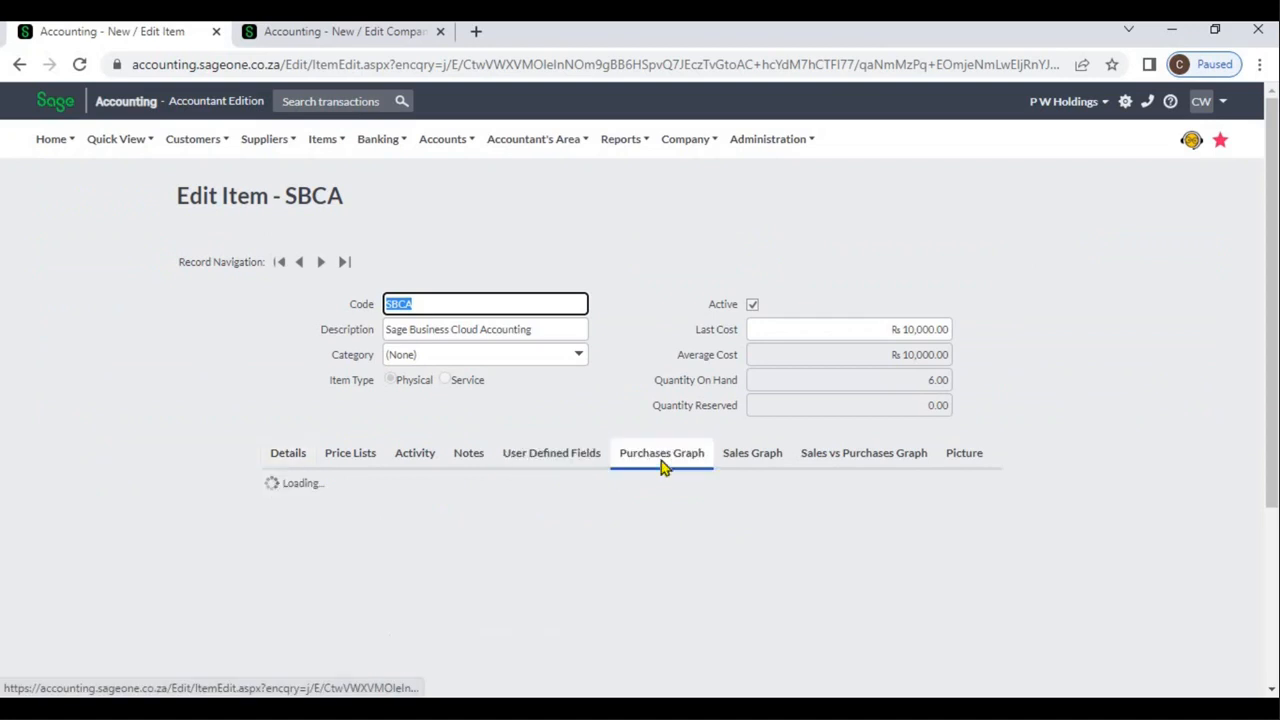
left_click(1272, 690)
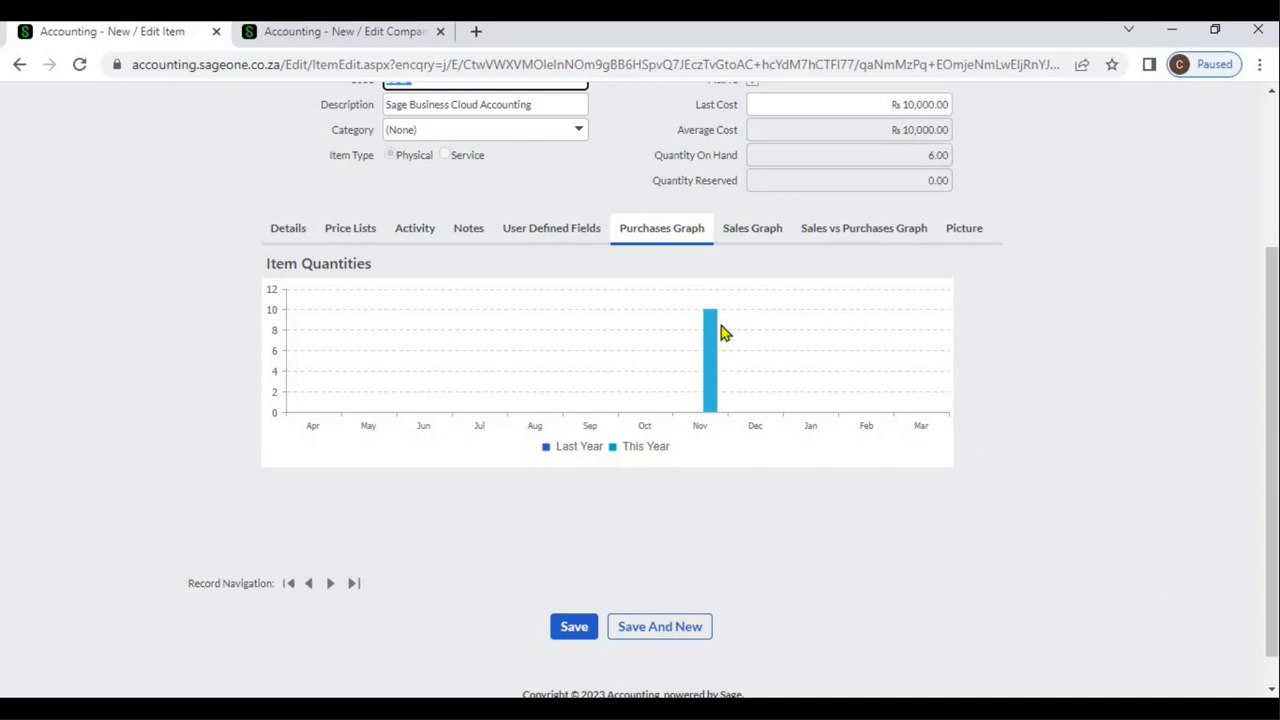
left_click(745, 240)
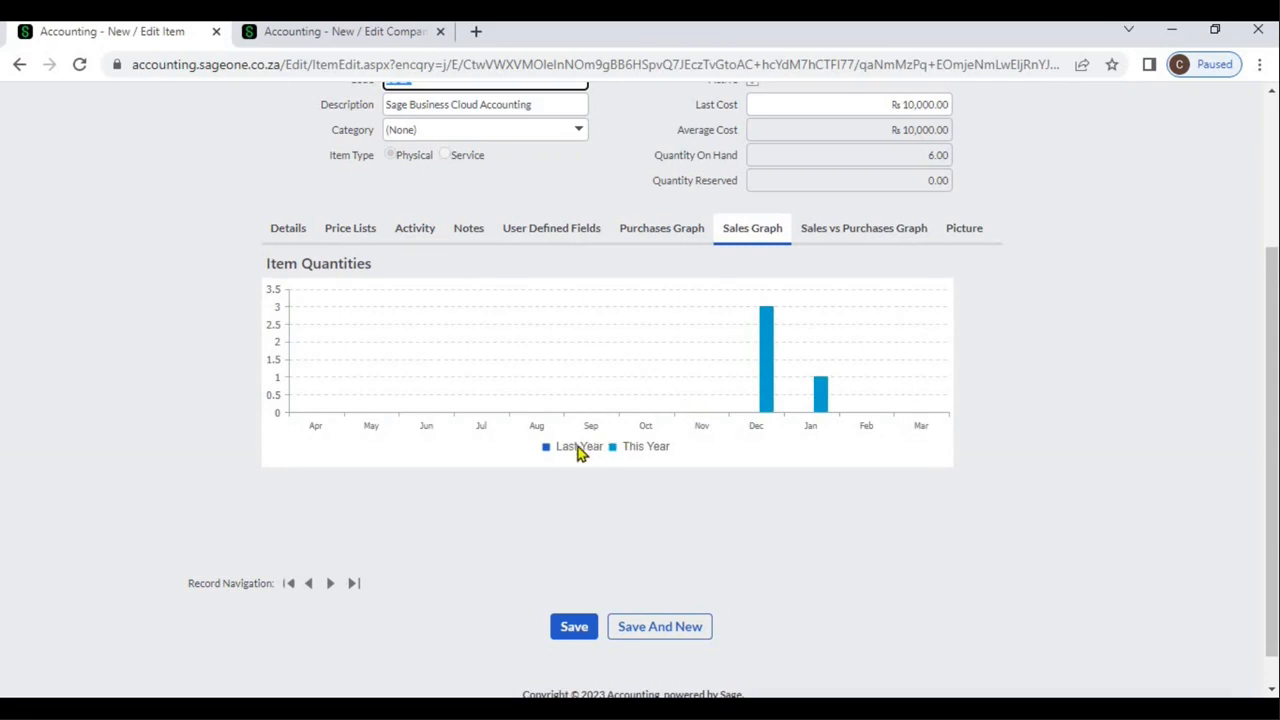
left_click(838, 236)
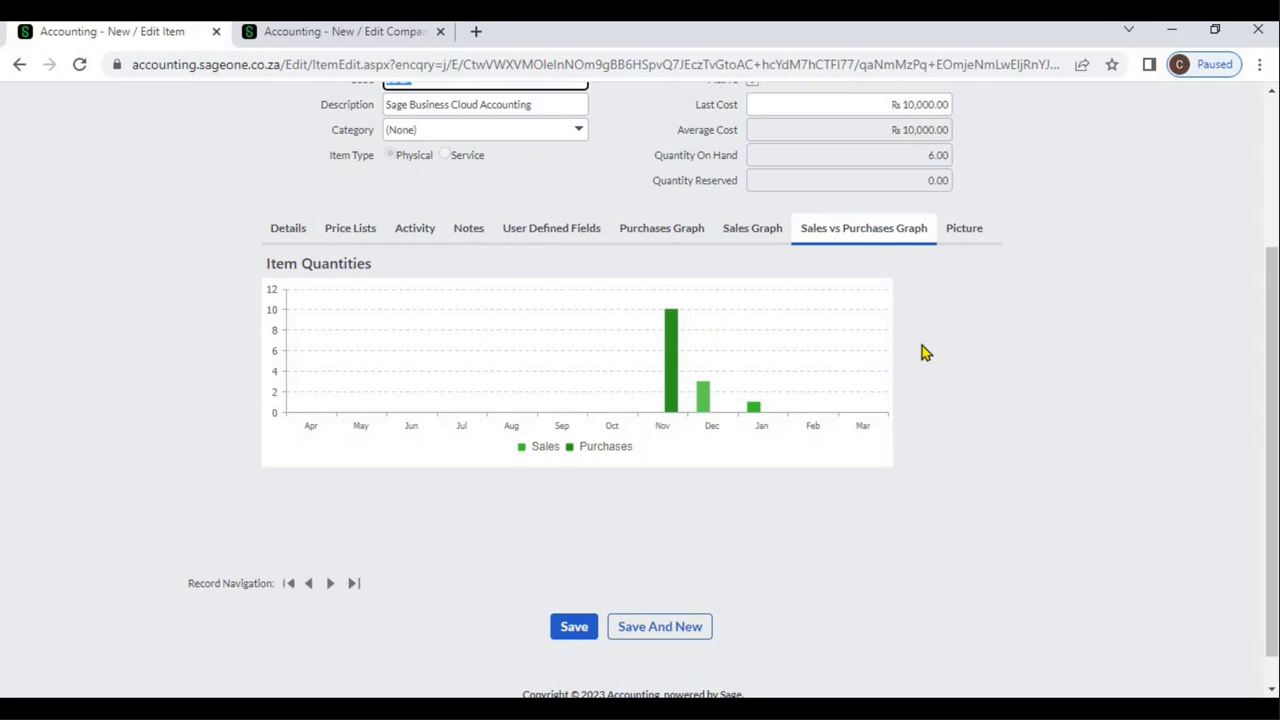
Look through item SBCA's details, price lists, notes and user defined fields and recheck its sales versus purchases graph
left_click(288, 228)
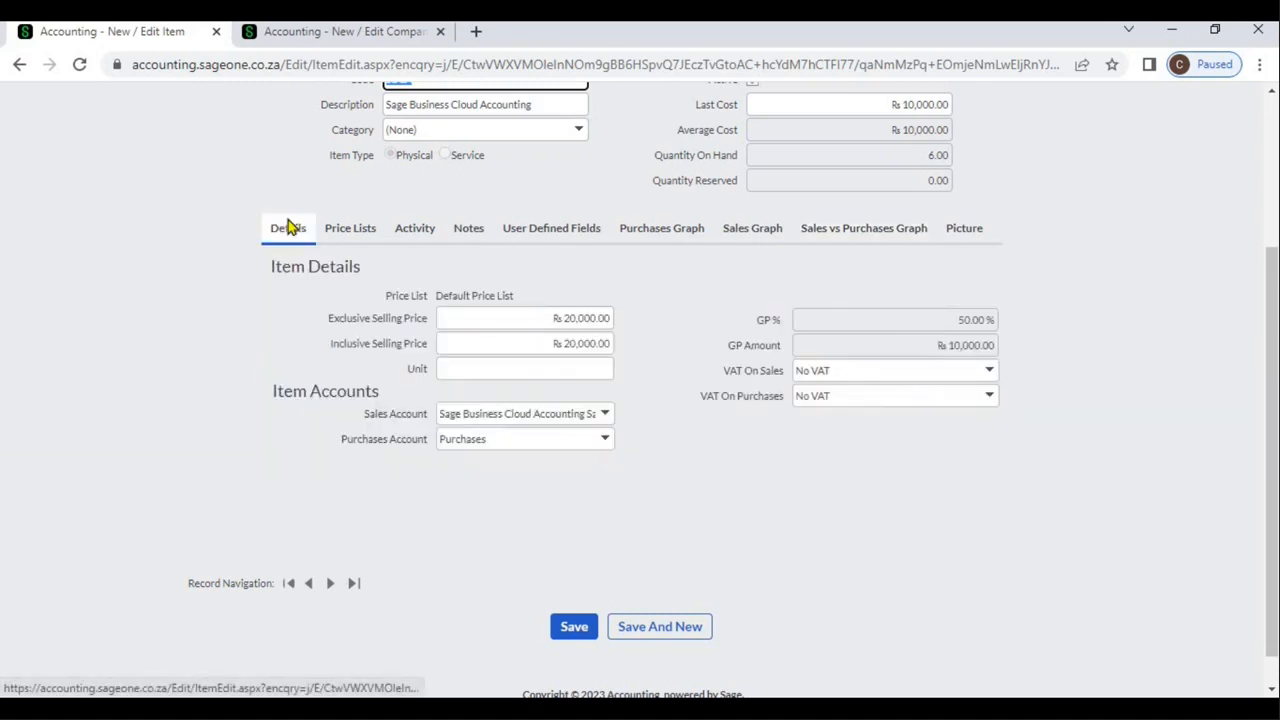
left_click(342, 234)
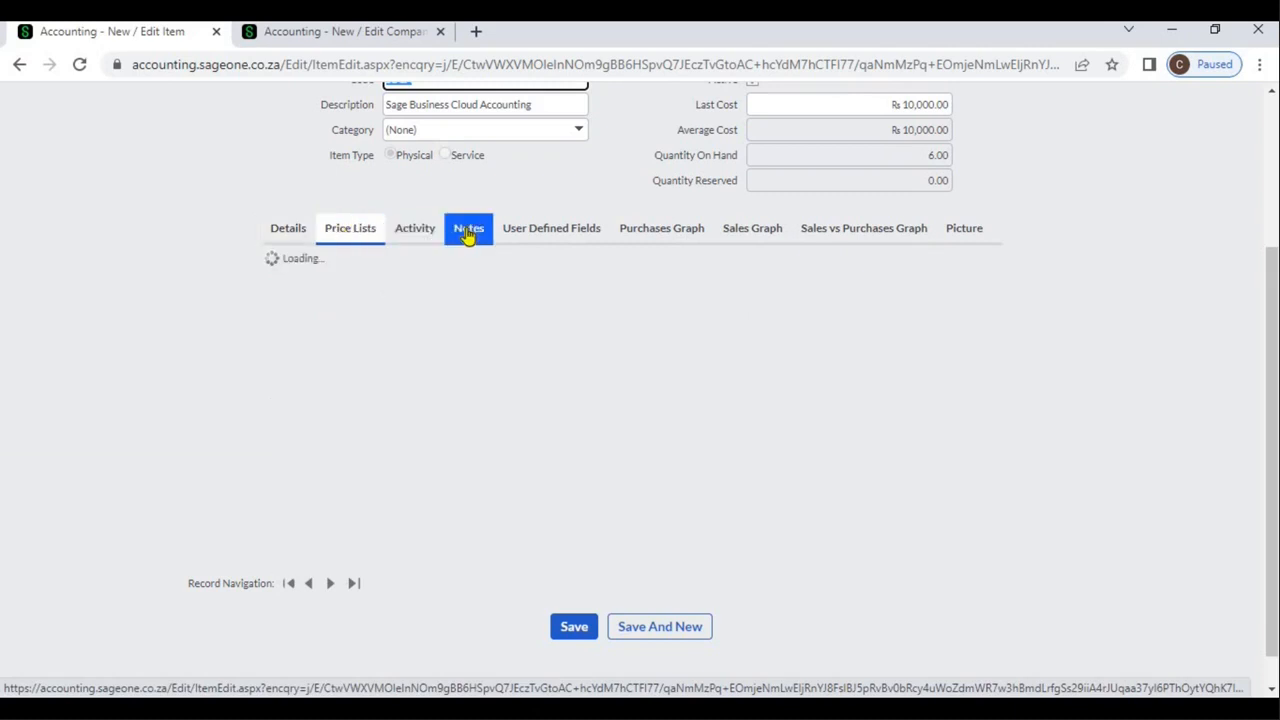
left_click(469, 236)
left_click(553, 235)
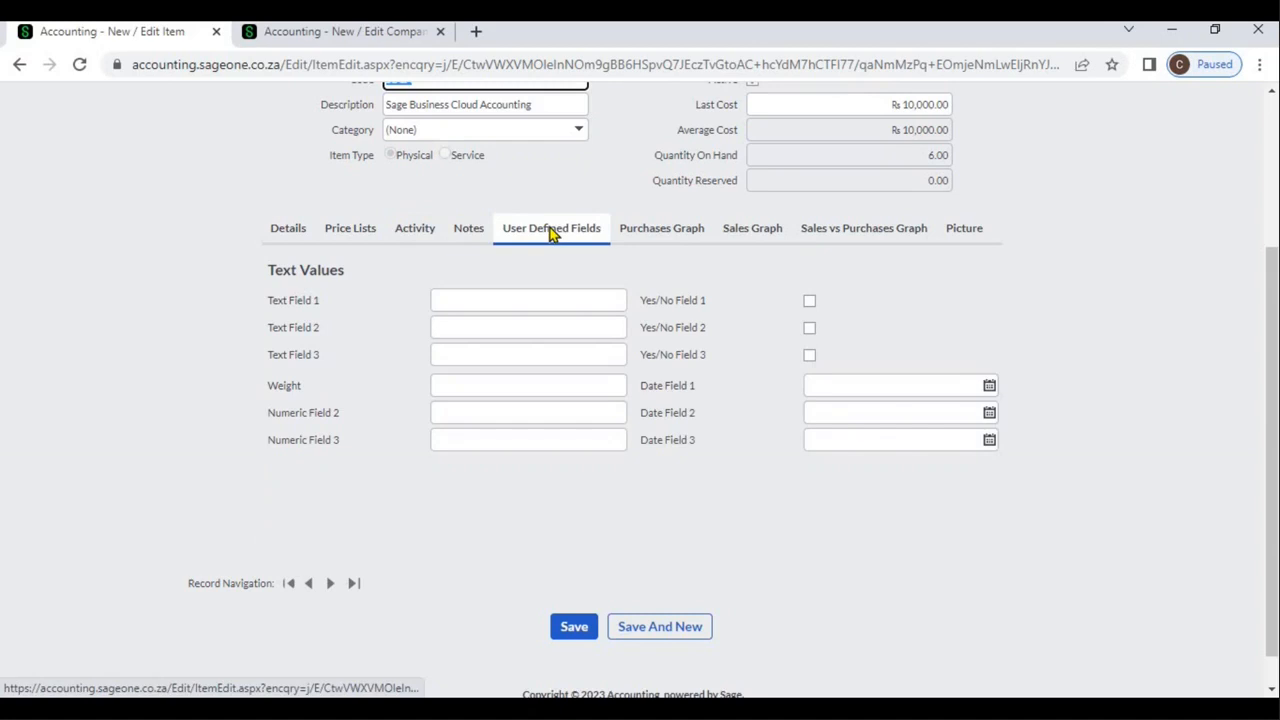
left_click(424, 240)
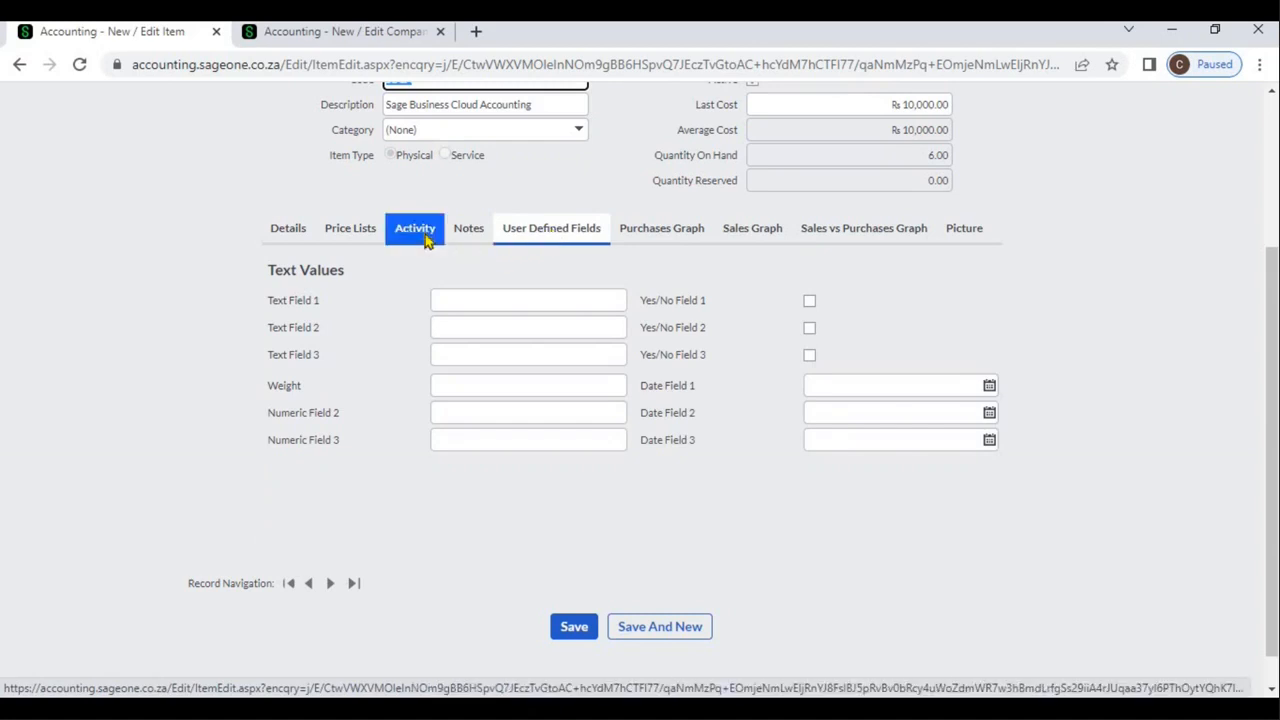
left_click(666, 243)
left_click(741, 236)
left_click(836, 238)
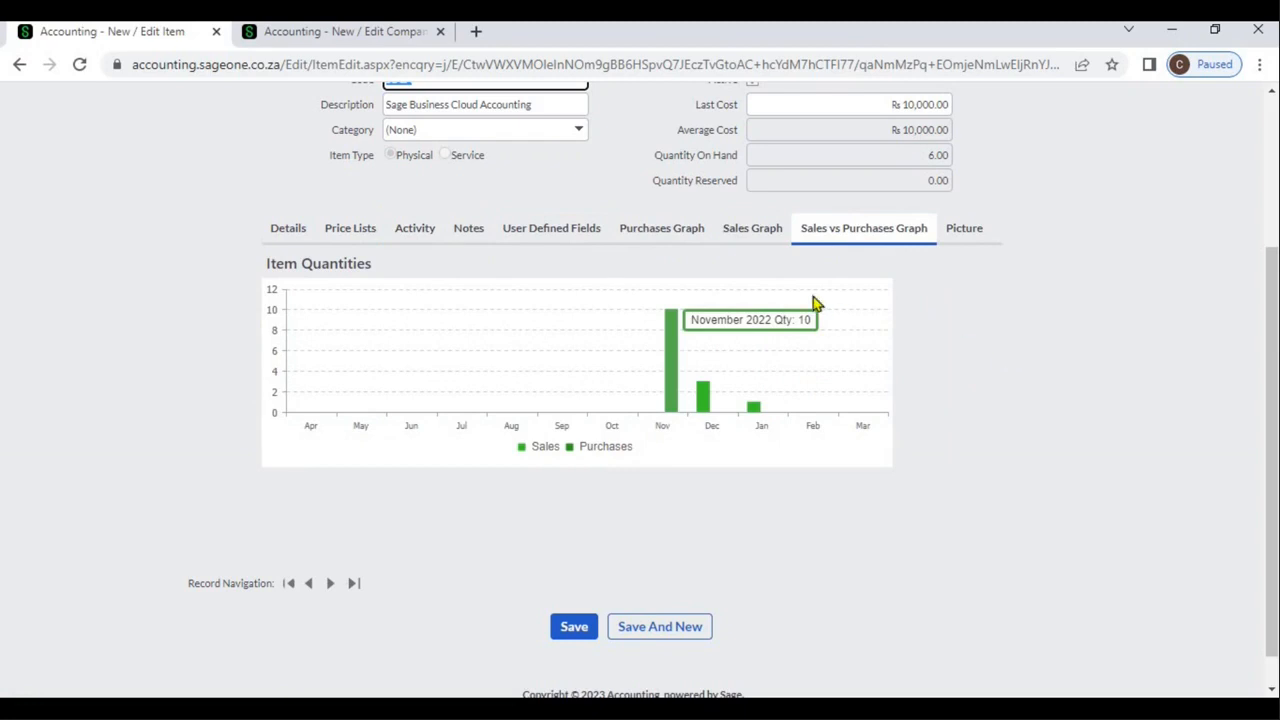
Review item SBCA's accounts and the sales accounts available for it, keeping the current selection
left_click(298, 232)
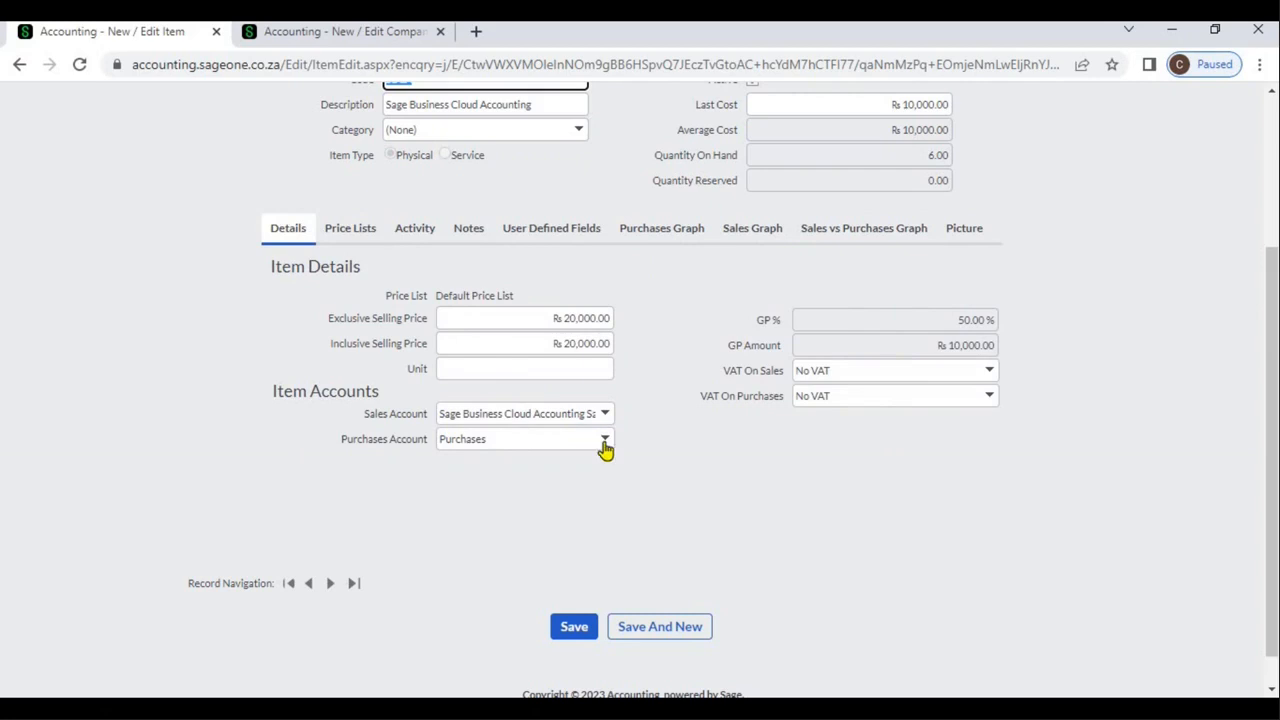
left_click(647, 452)
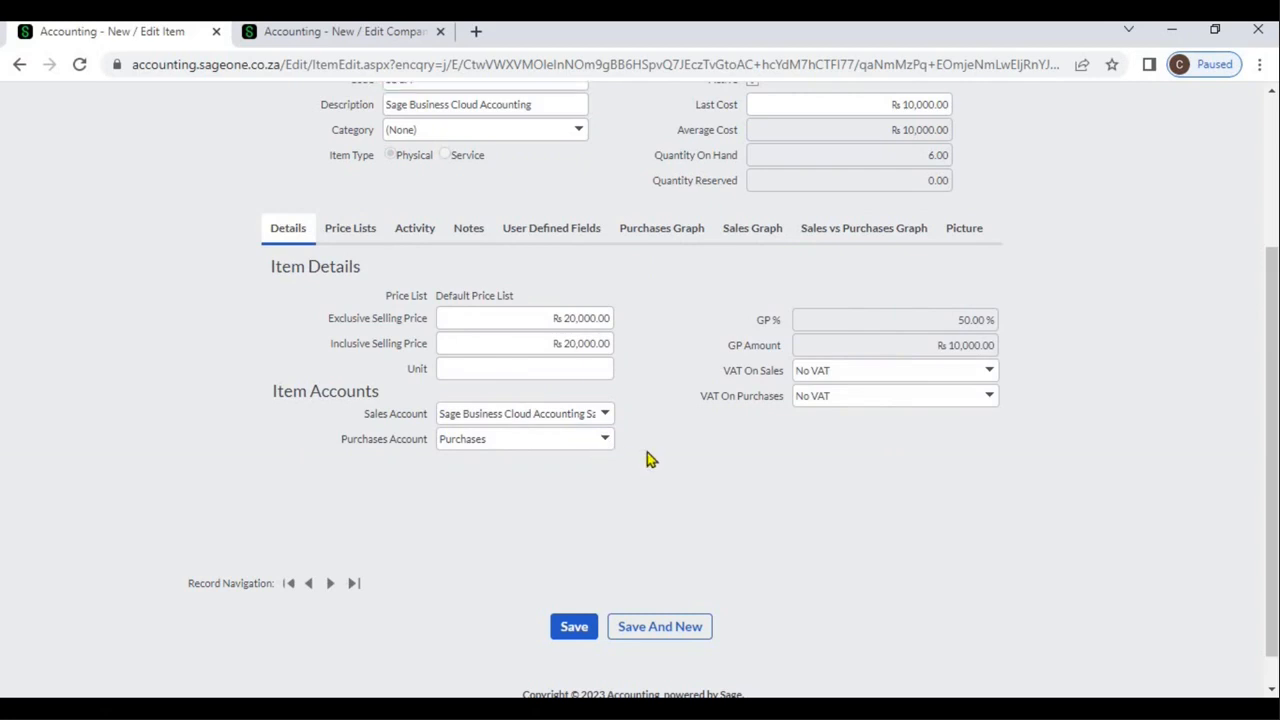
left_click(605, 417)
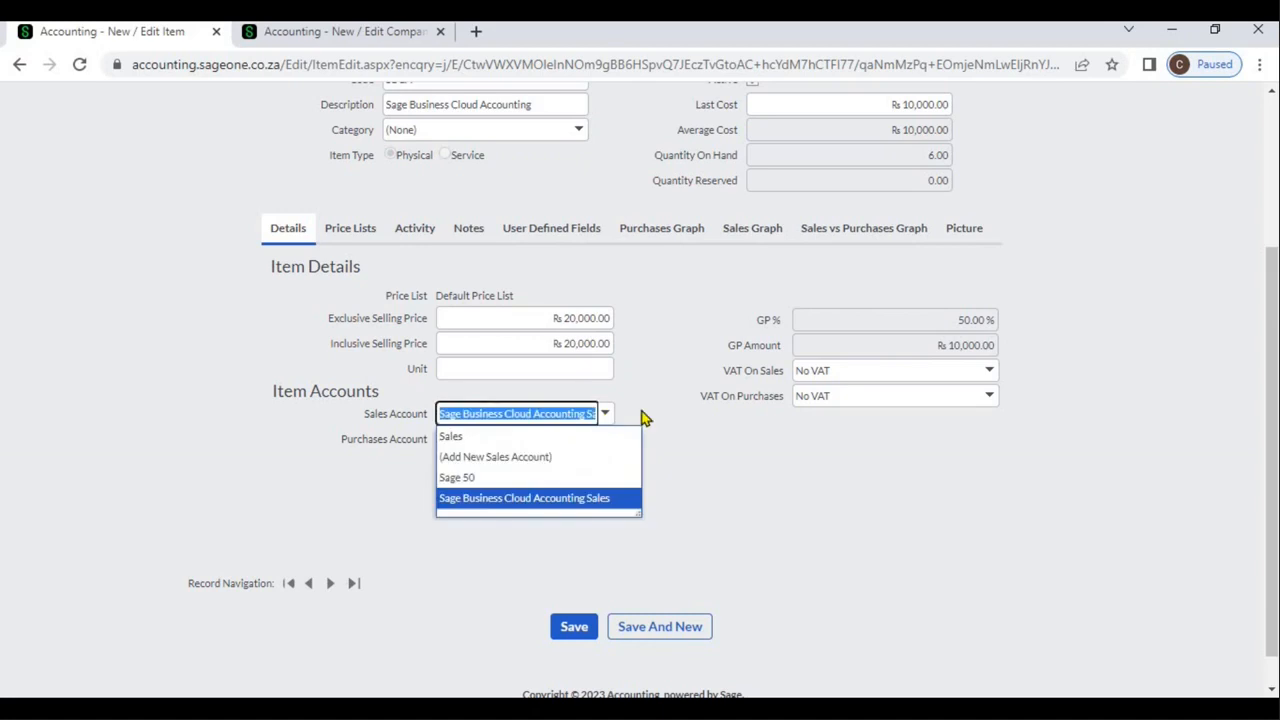
left_click(644, 418)
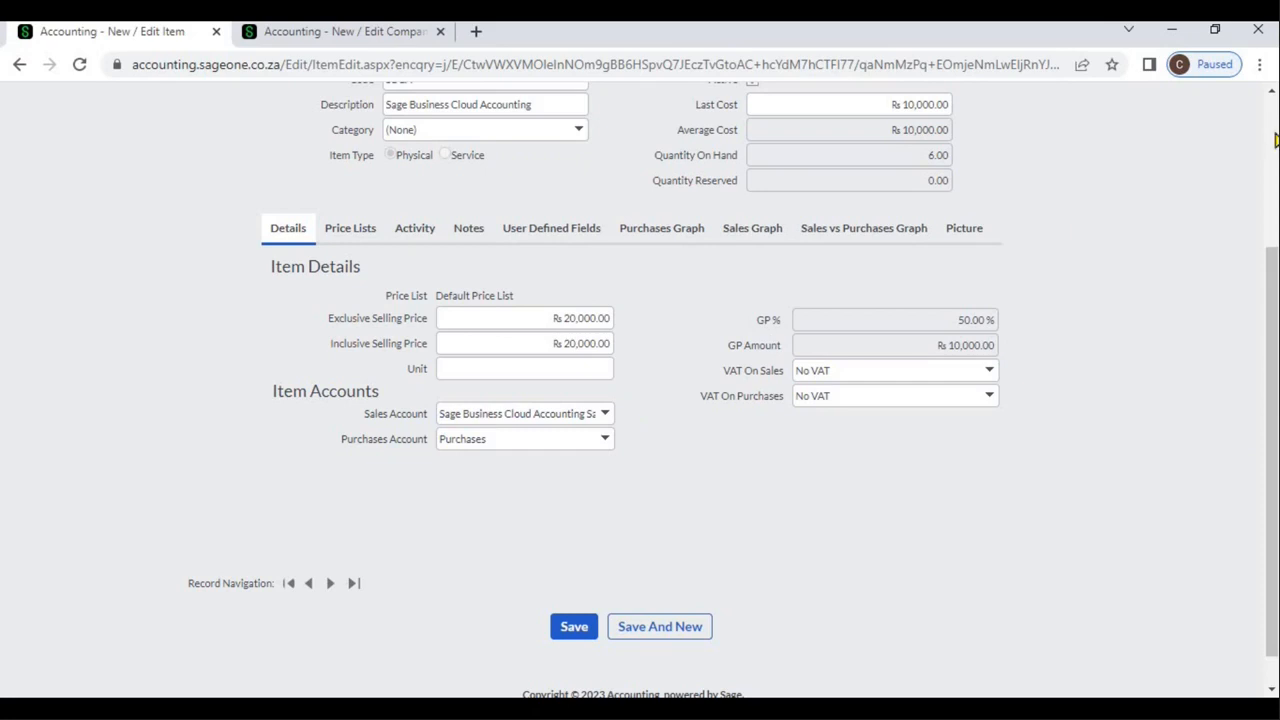
Widen the Description column in the list of items to fit the full descriptions and open item S002
scroll(633, 151, "up", 3)
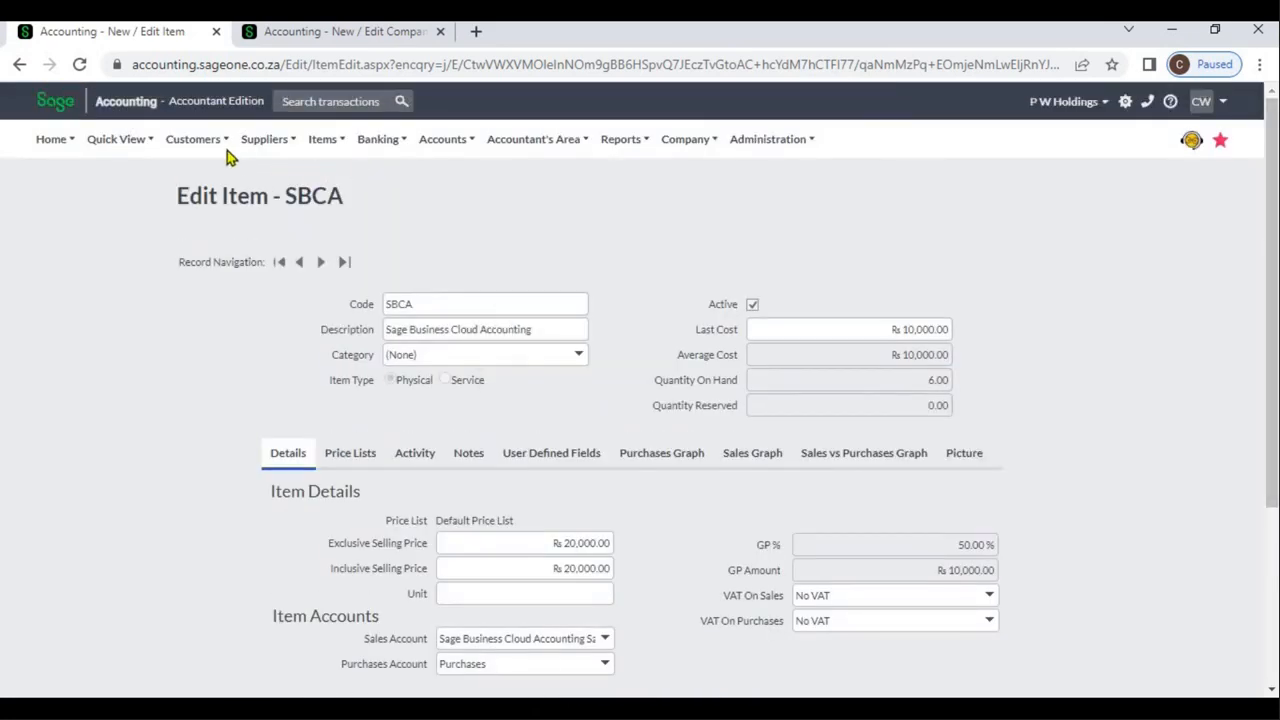
mouse_move(227, 150)
mouse_move(330, 148)
mouse_move(343, 200)
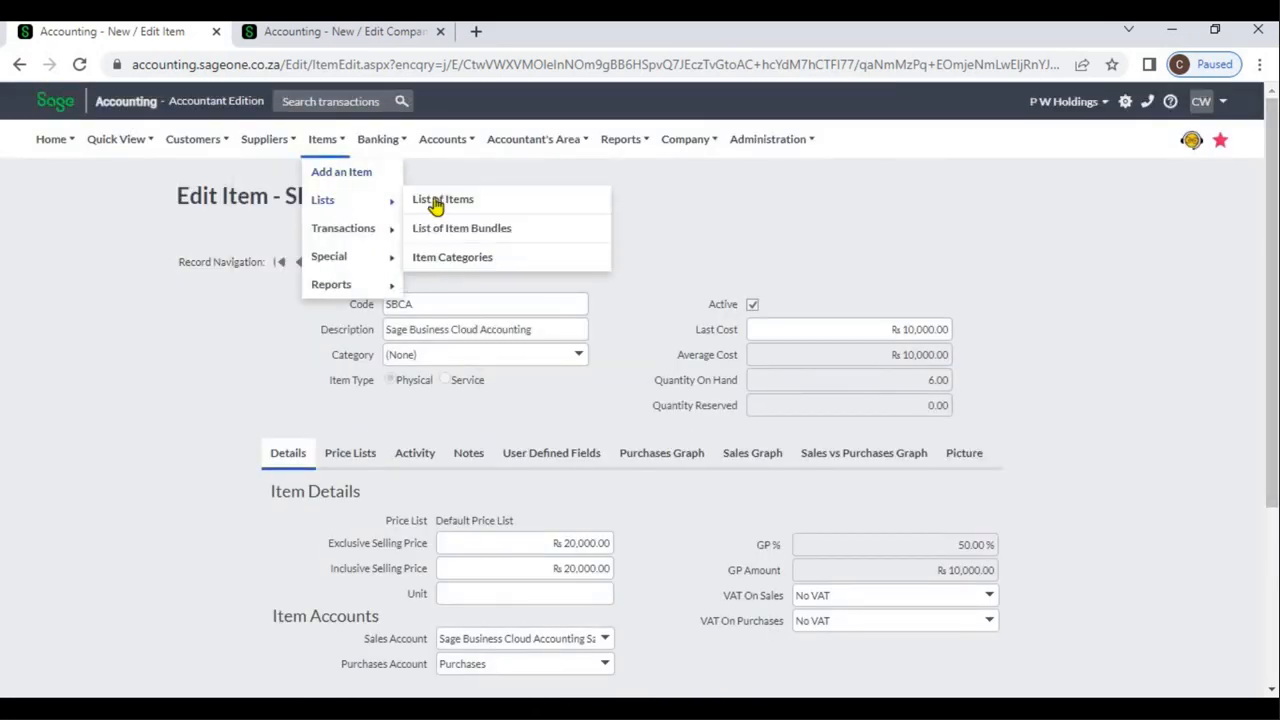
left_click(440, 206)
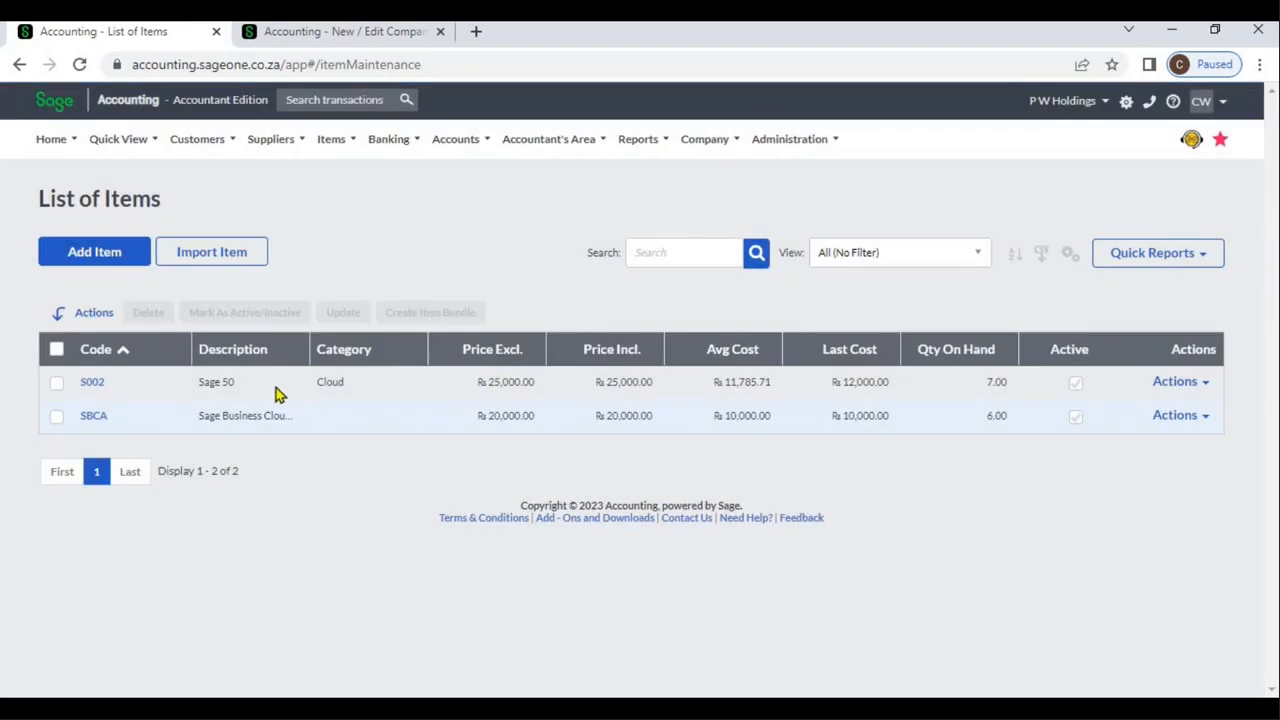
left_click_drag(305, 355, 397, 364)
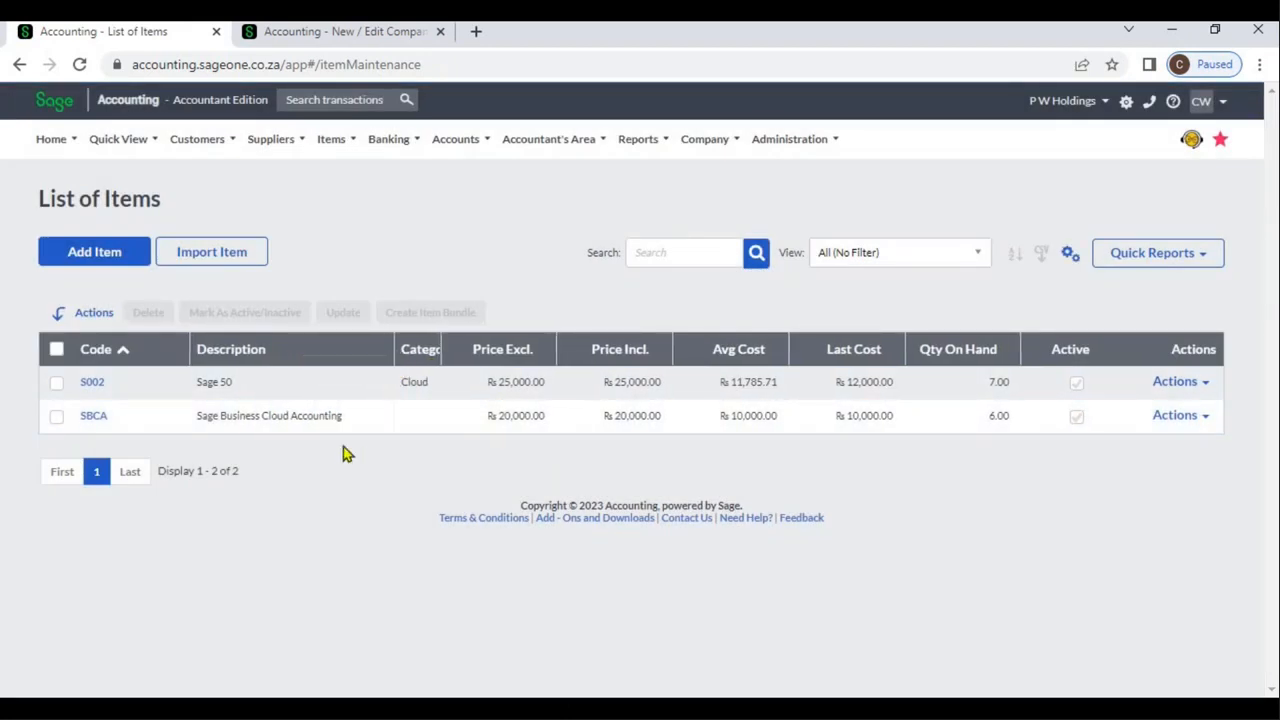
left_click(99, 385)
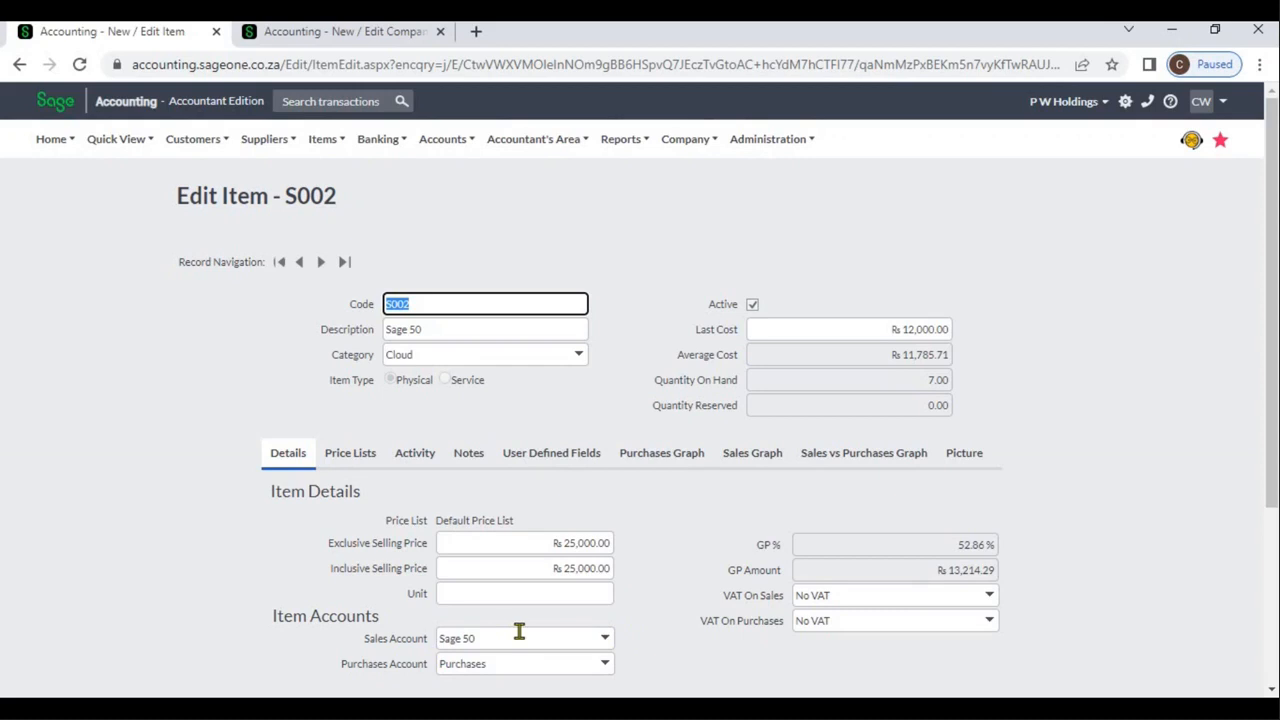
Run the Profit and Loss financial statement report with the date range set to All
left_click(338, 38)
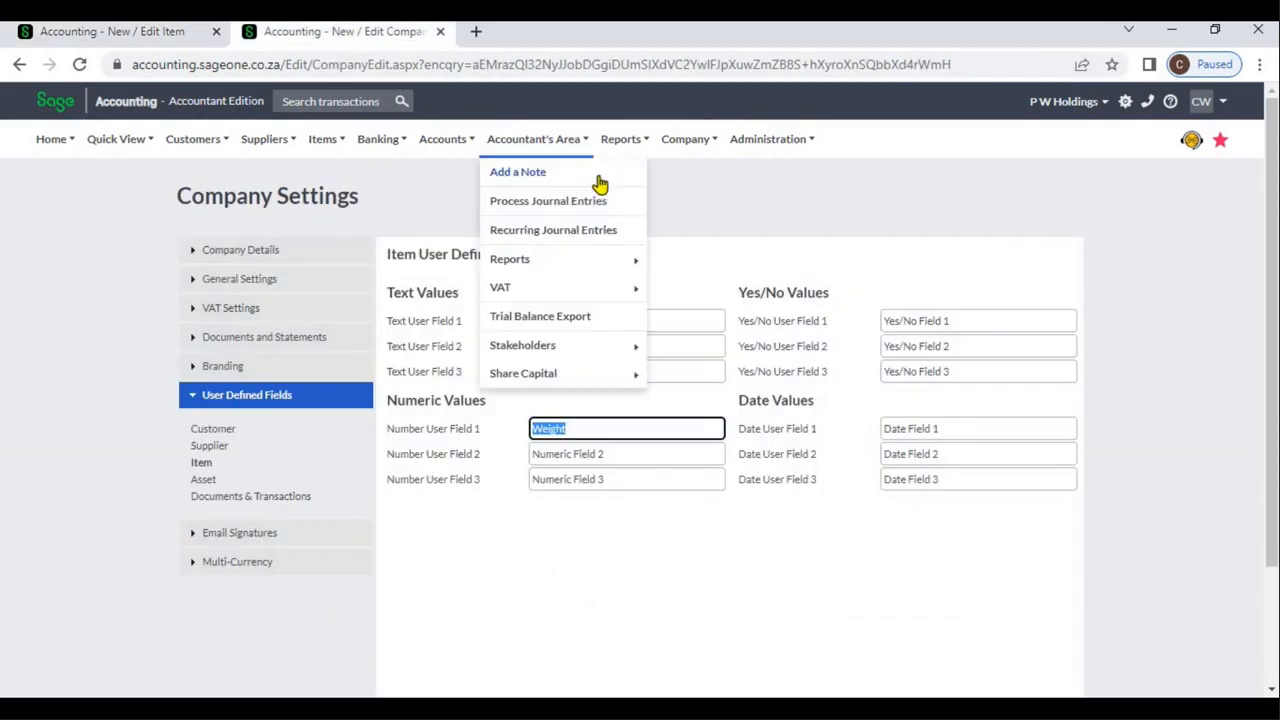
mouse_move(630, 150)
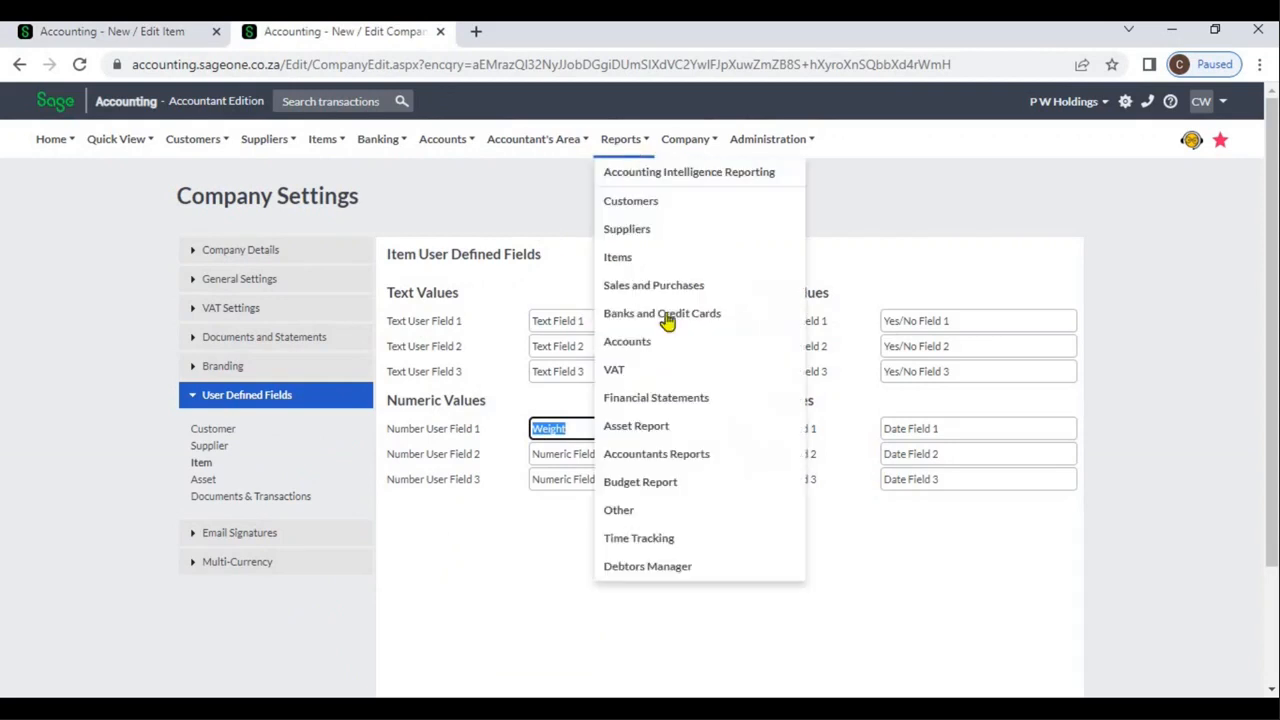
left_click(666, 398)
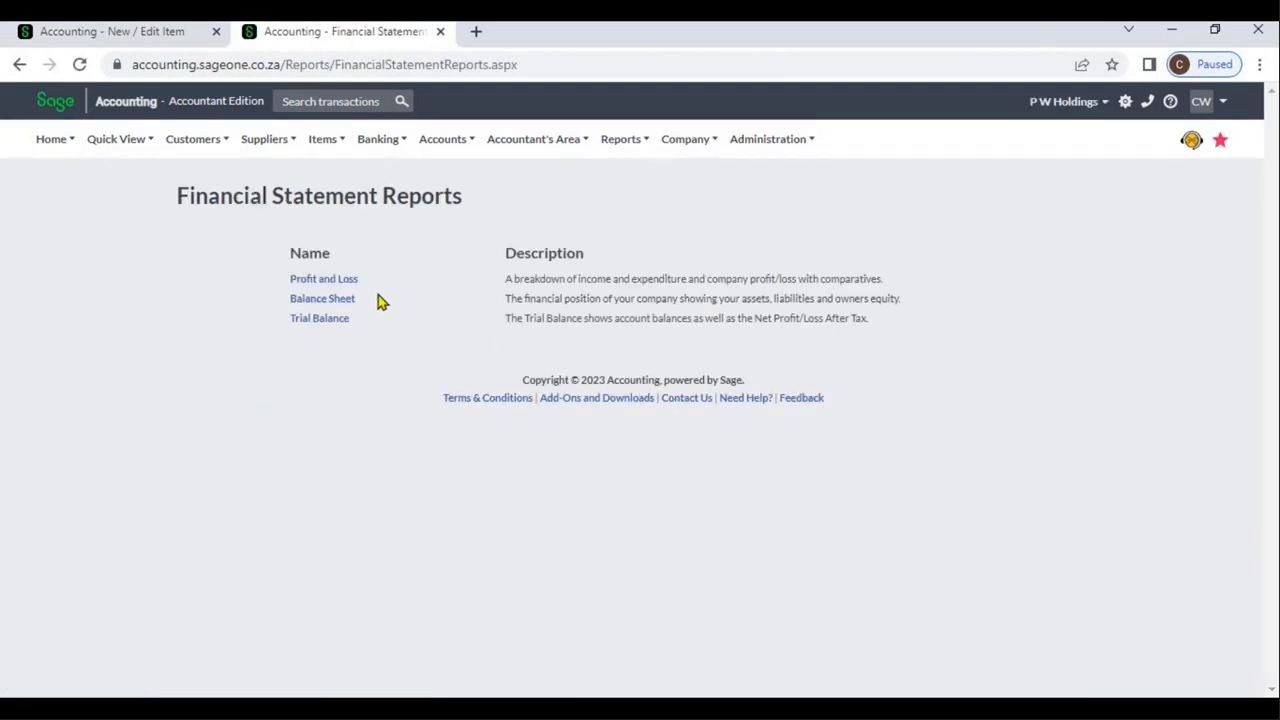
left_click(350, 281)
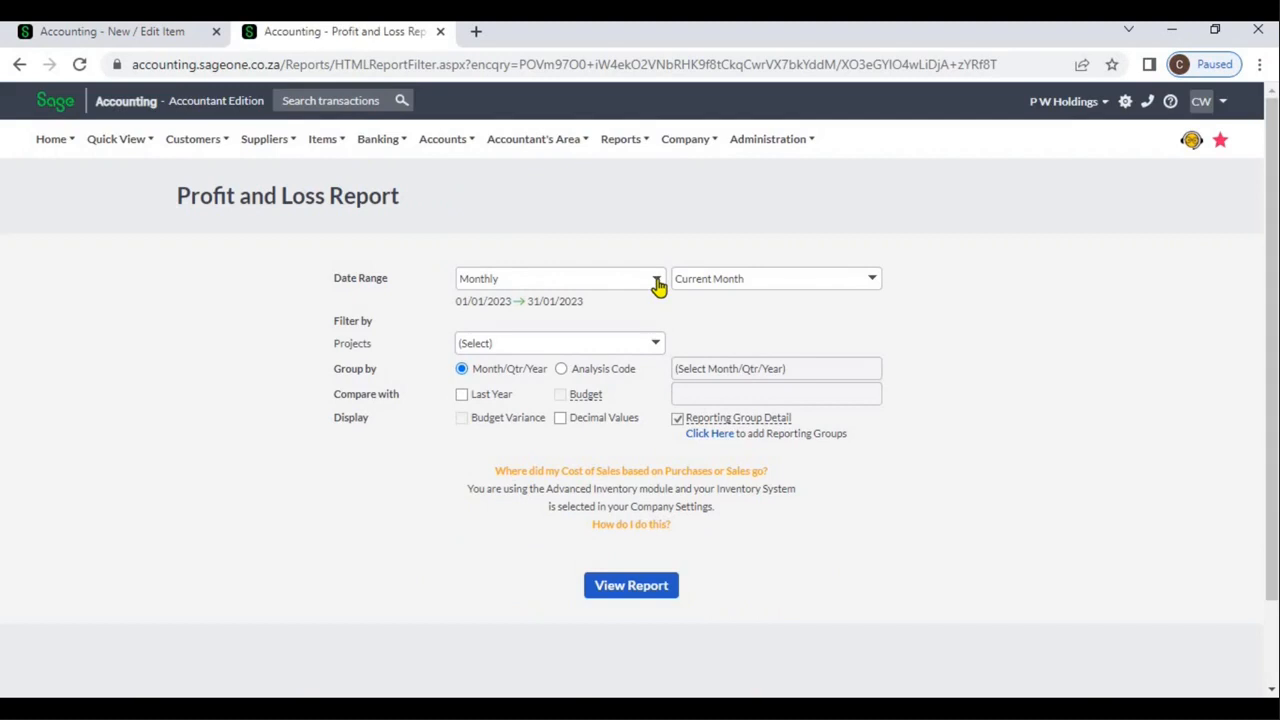
left_click(657, 285)
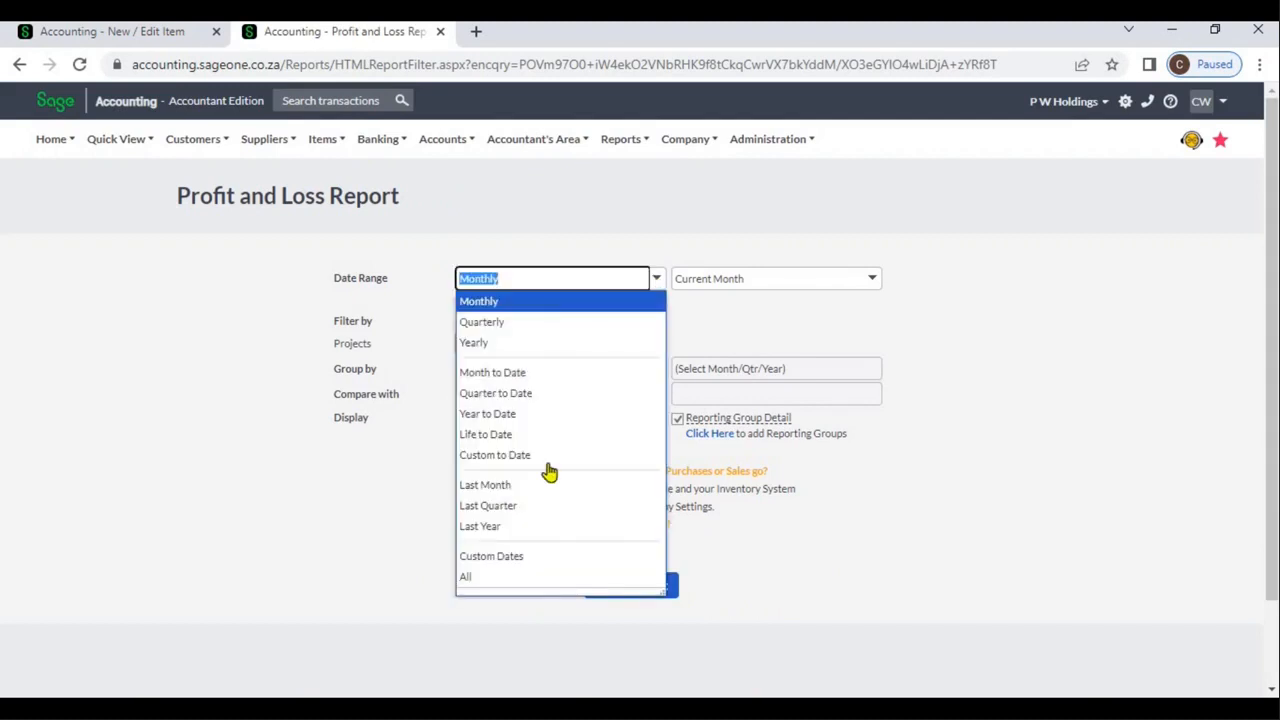
left_click(497, 577)
left_click(615, 590)
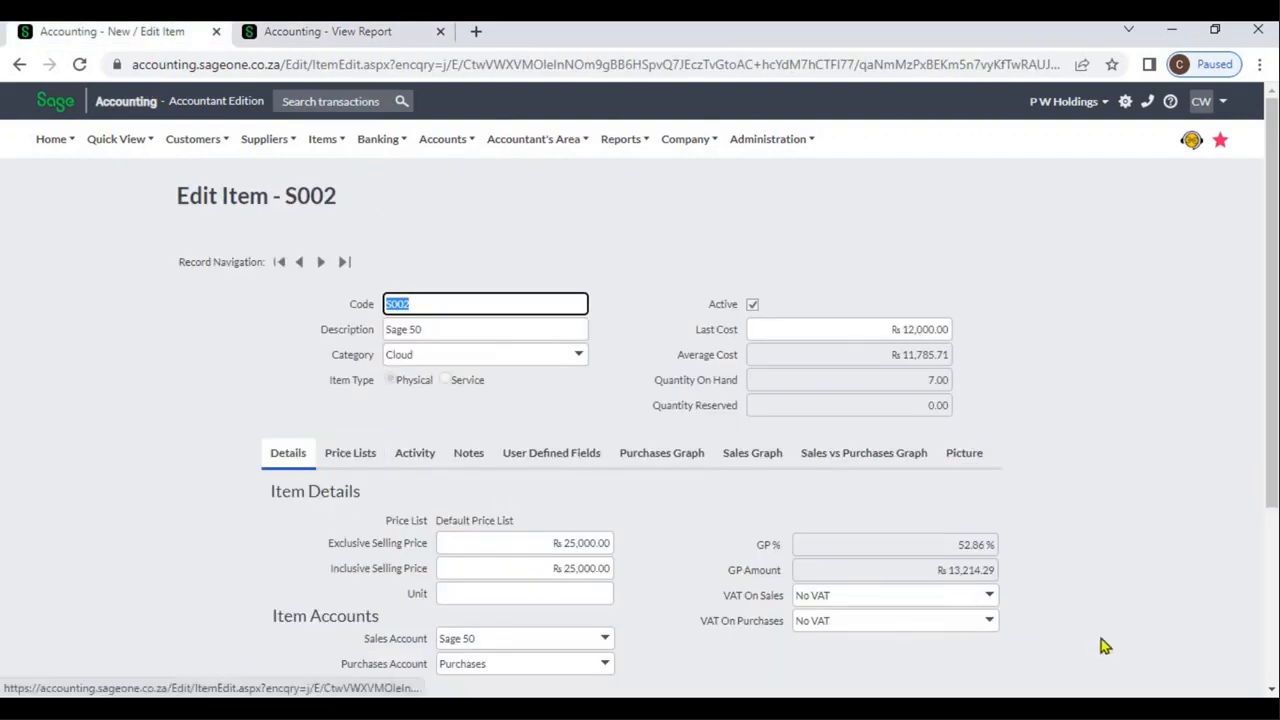
Set item S002's sales account to Sales and save the item
left_click(608, 638)
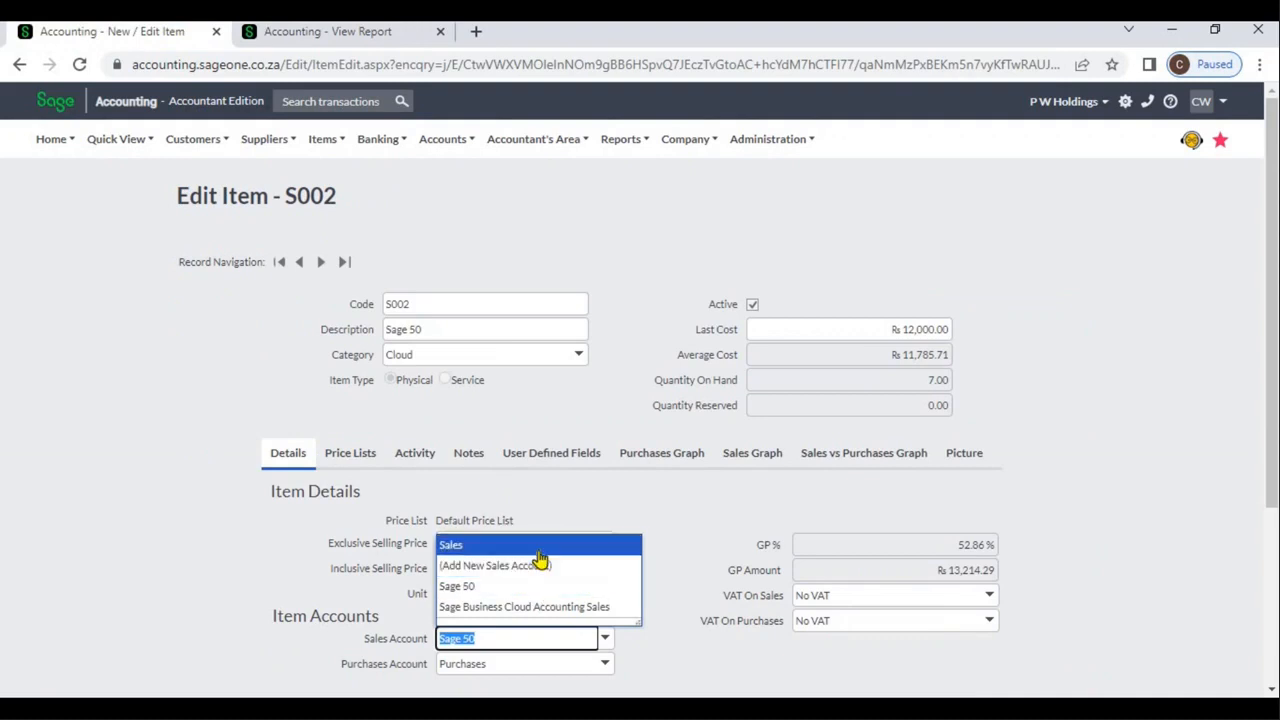
left_click(537, 545)
left_click(1217, 605)
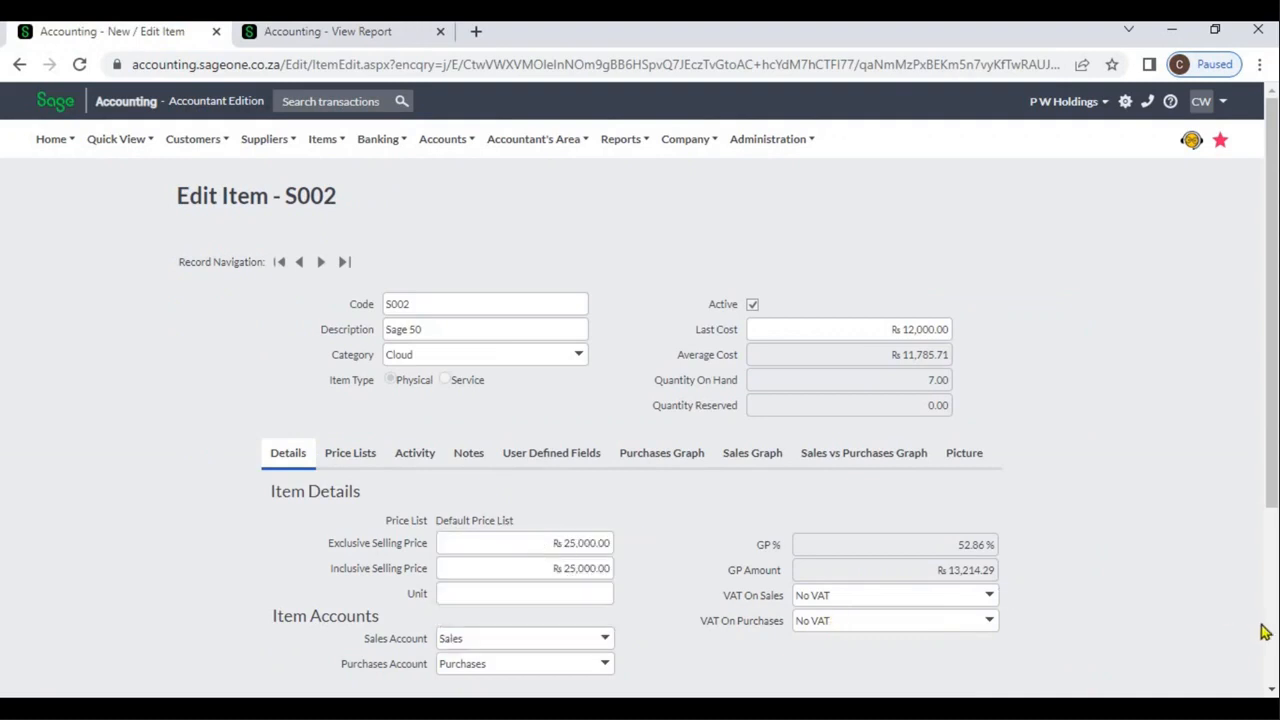
scroll(1268, 636, "down", 3)
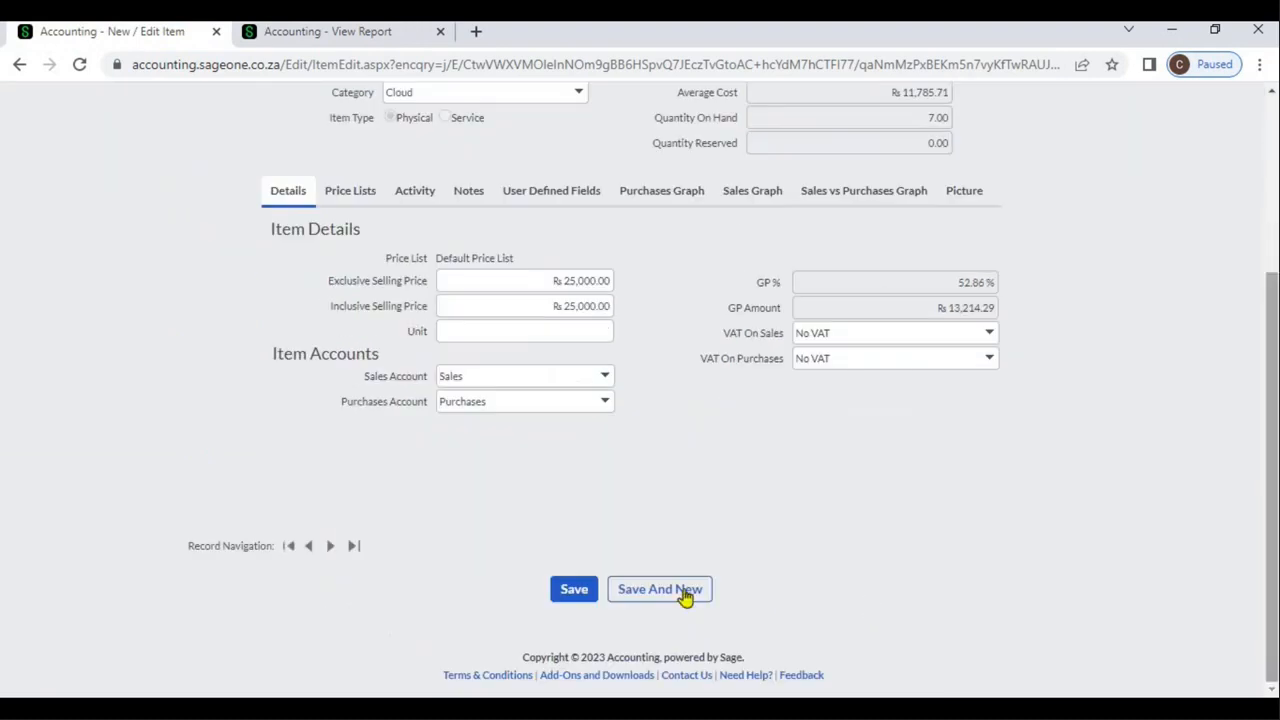
left_click(584, 596)
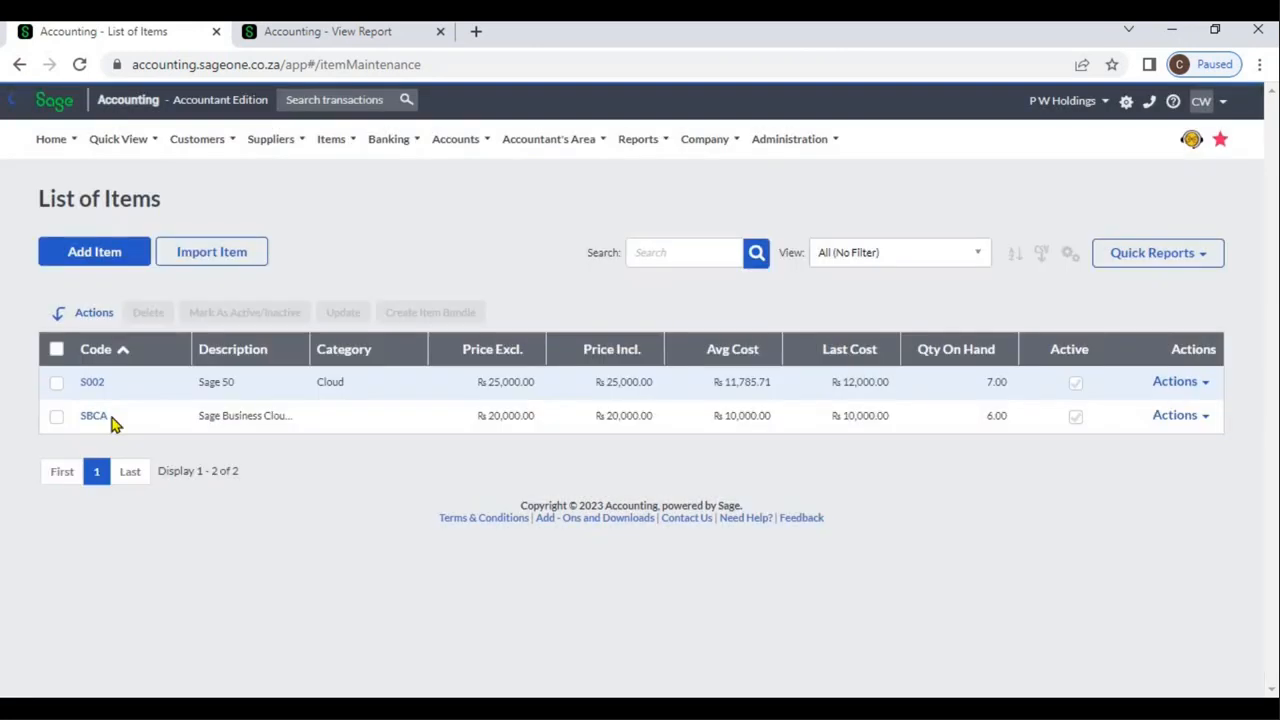
Open item SBCA, set its sales account to Sales and save the item
left_click(94, 417)
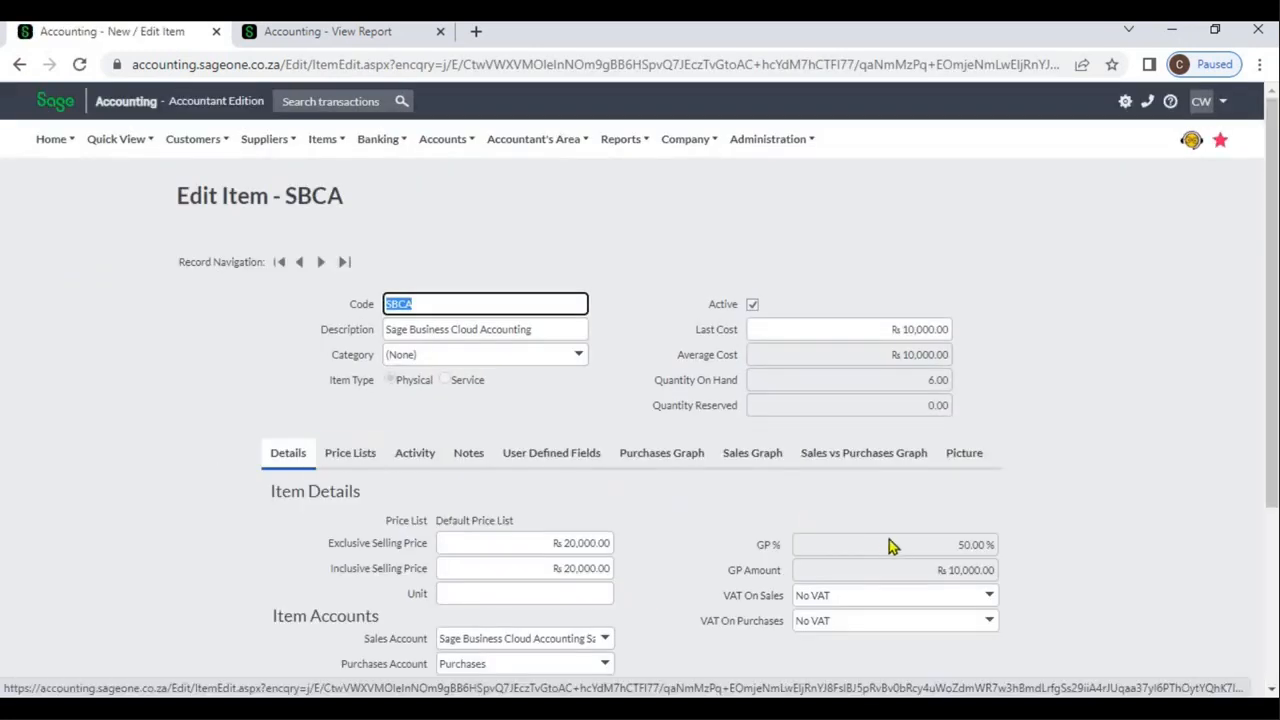
left_click(605, 645)
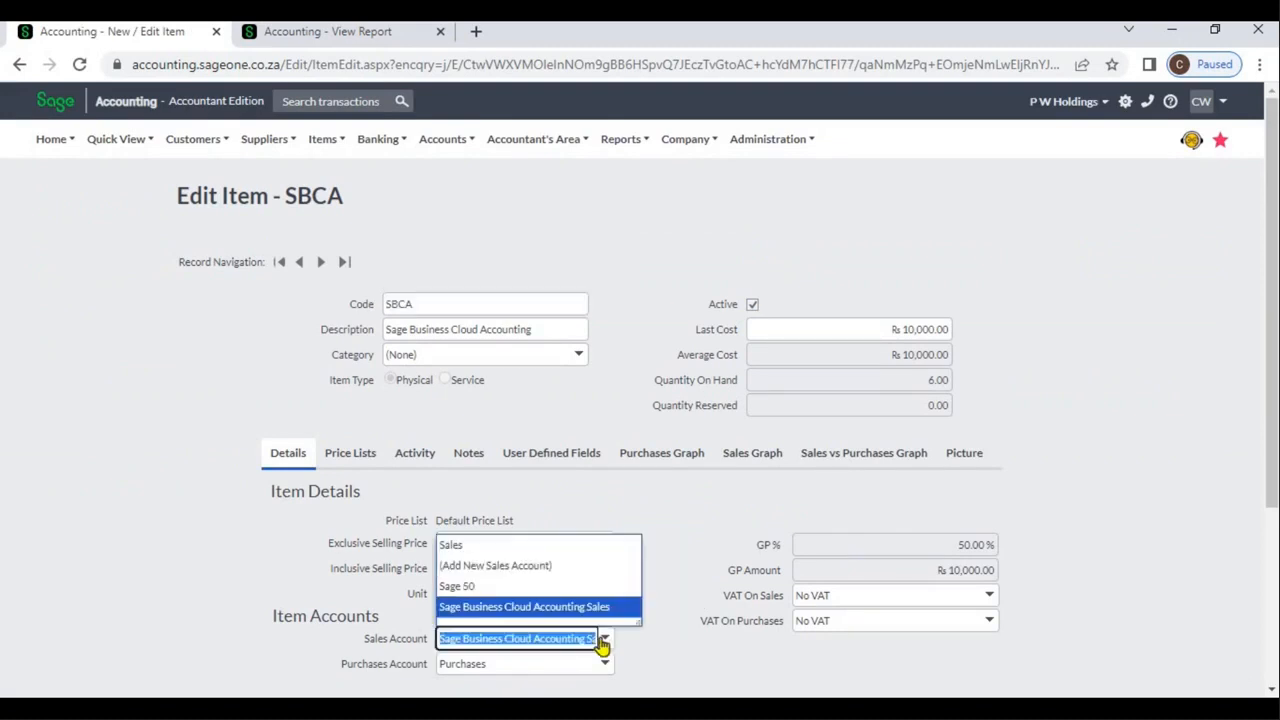
left_click(505, 545)
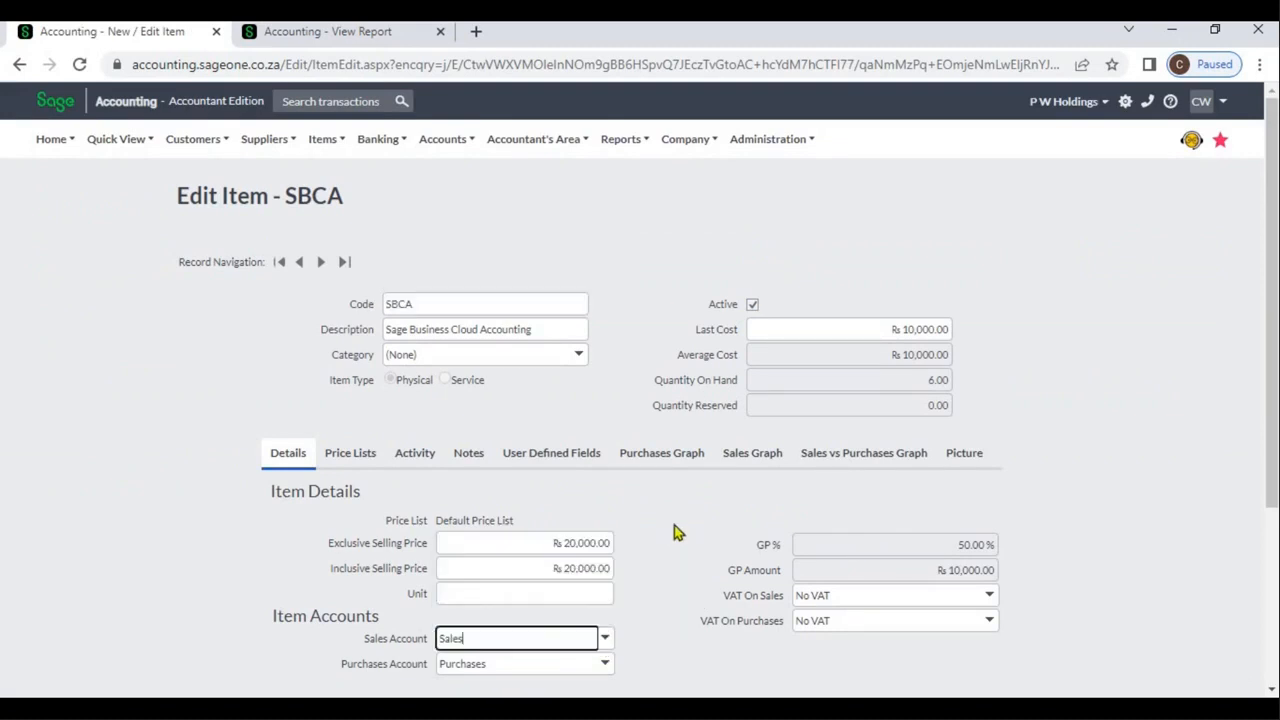
scroll(740, 570, "down", 3)
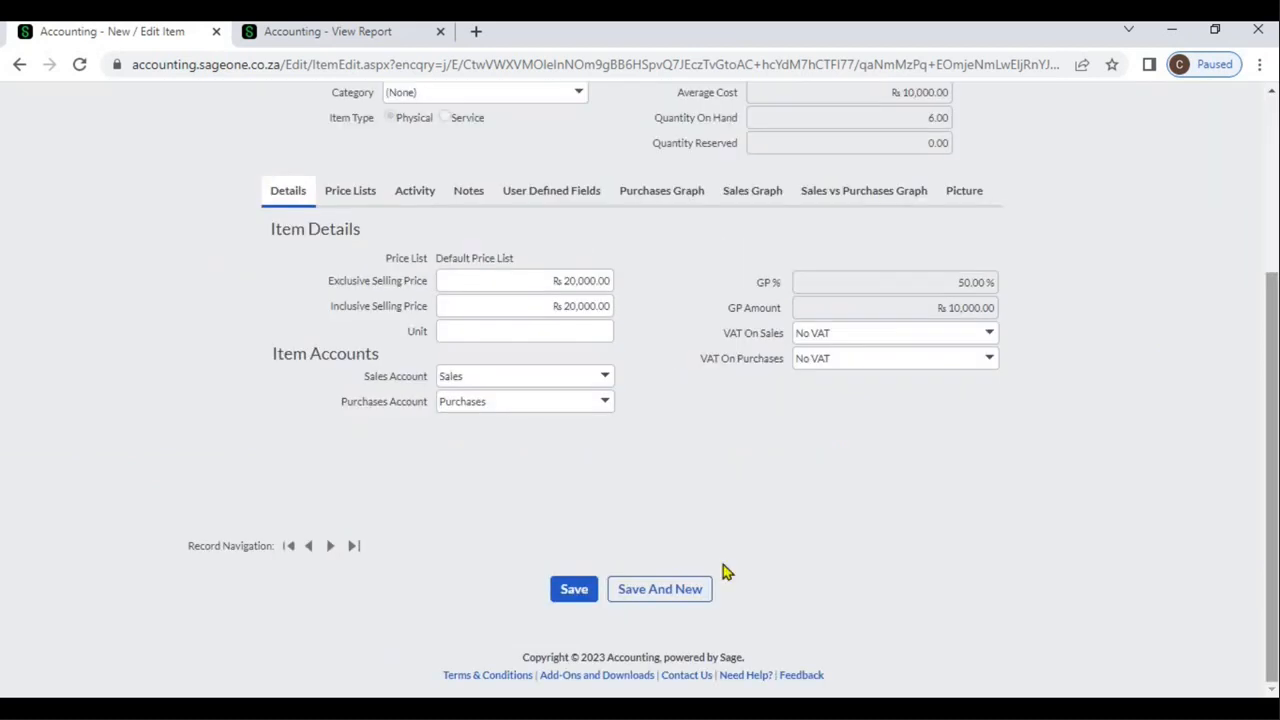
left_click(578, 590)
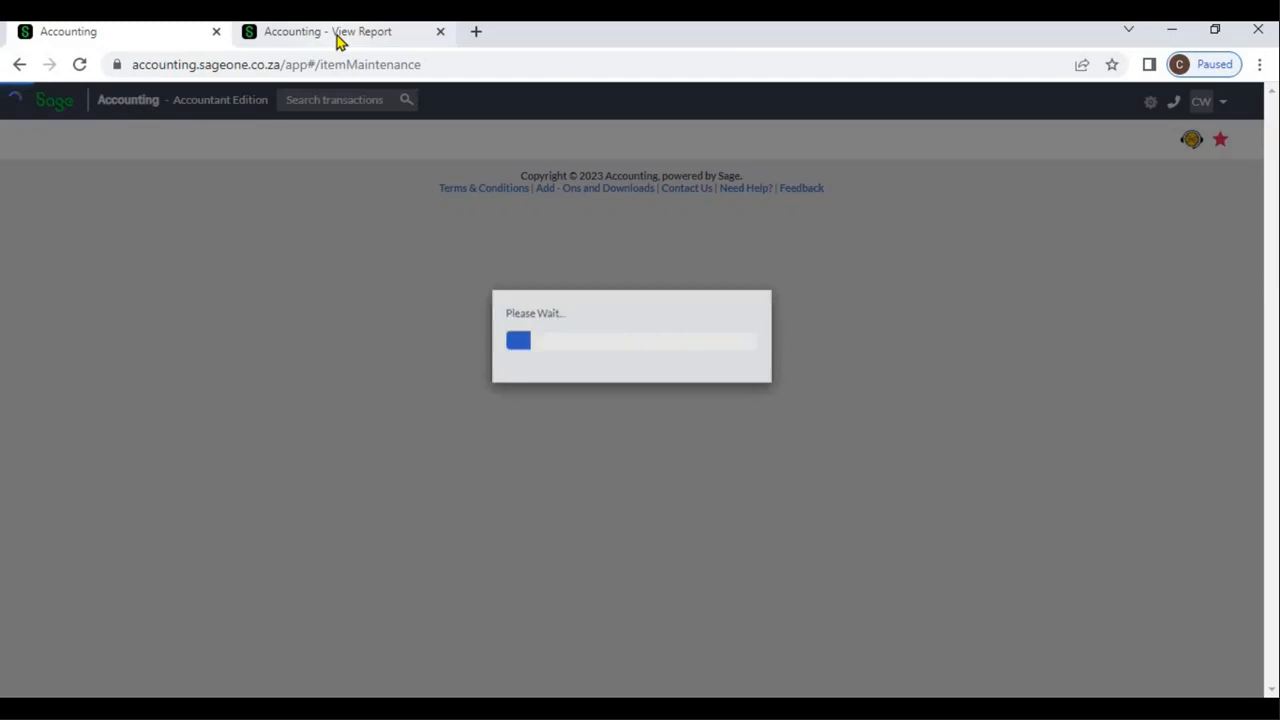
Duplicate the Profit and Loss report in a second browser tab and compare the sales lines of both versions
left_click(338, 38)
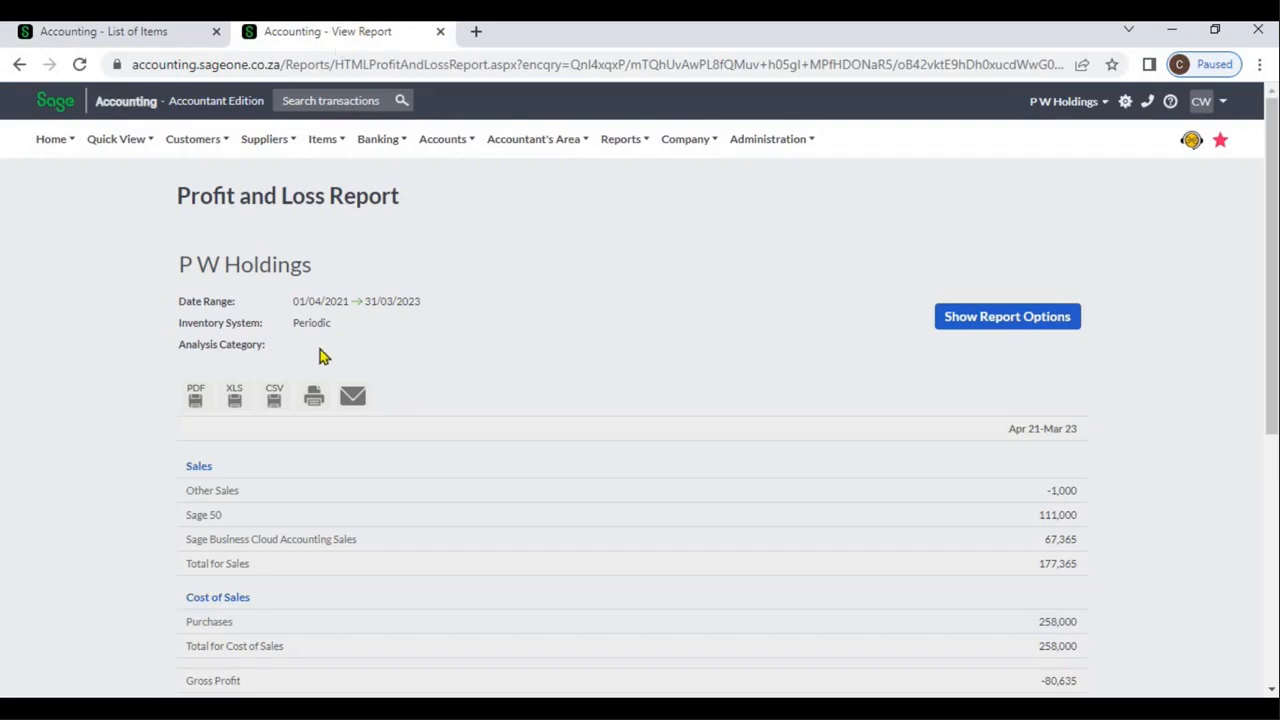
right_click(319, 38)
left_click(365, 175)
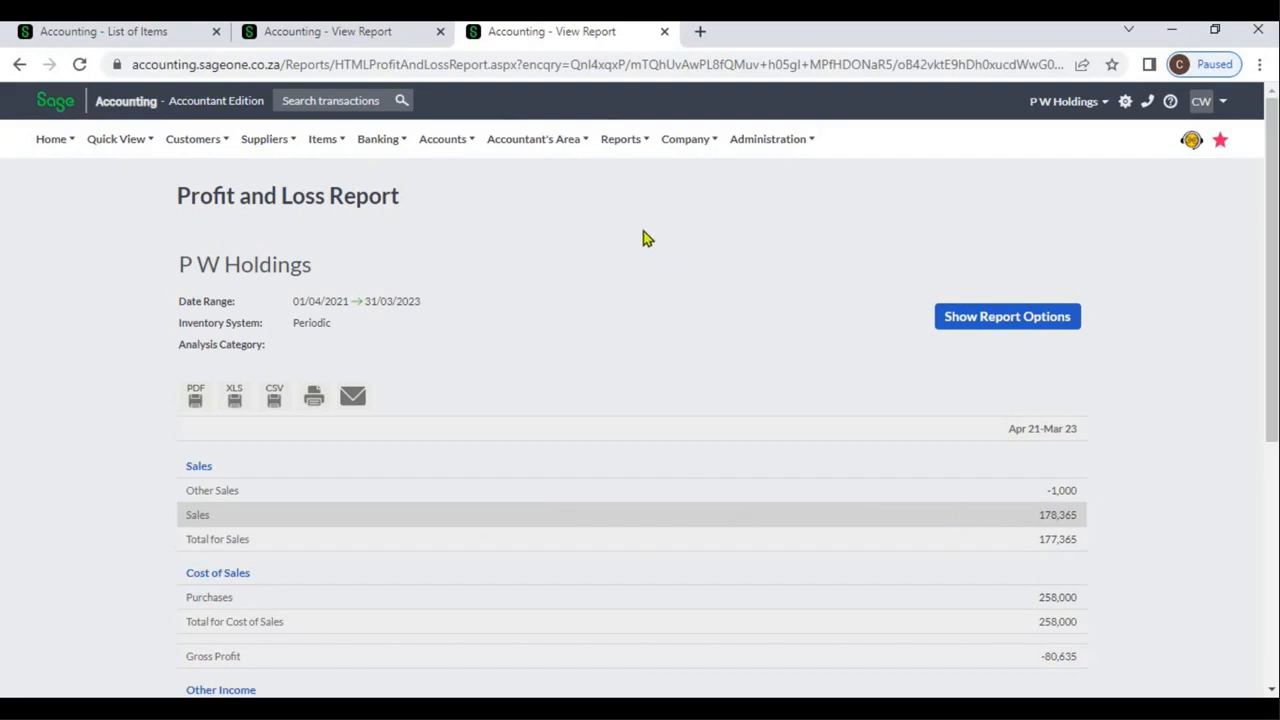
left_click(362, 36)
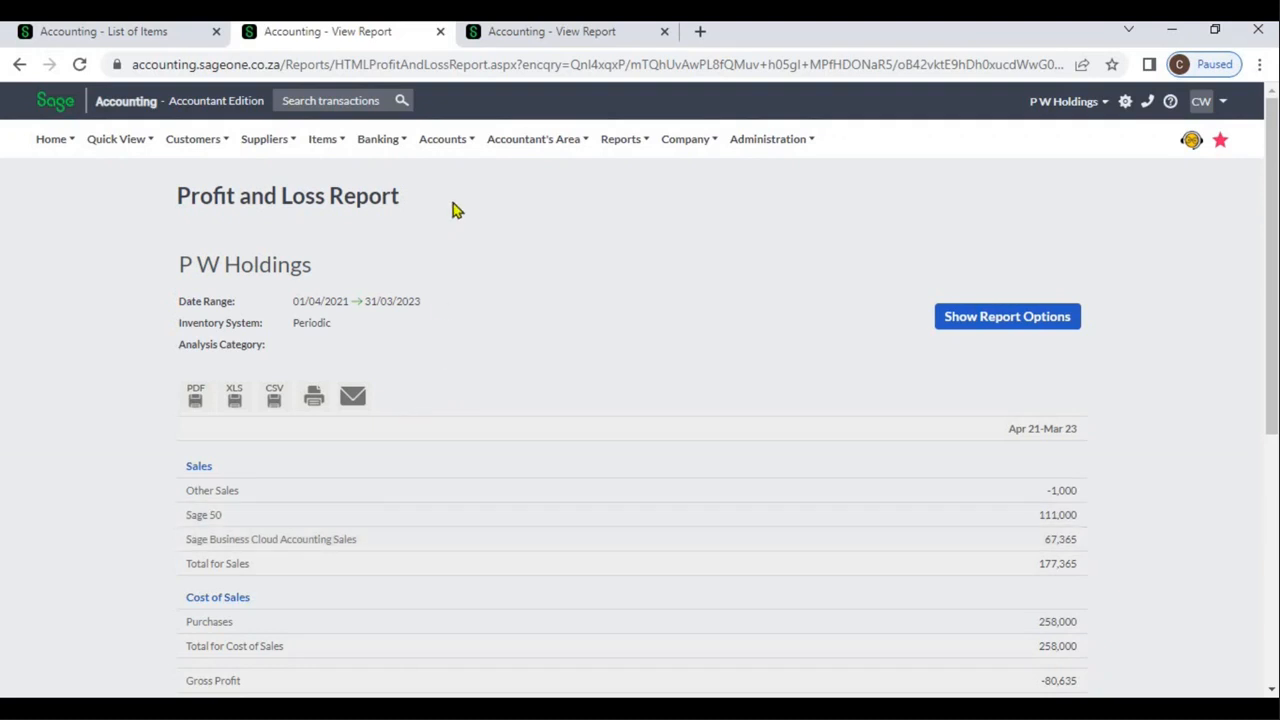
left_click(508, 48)
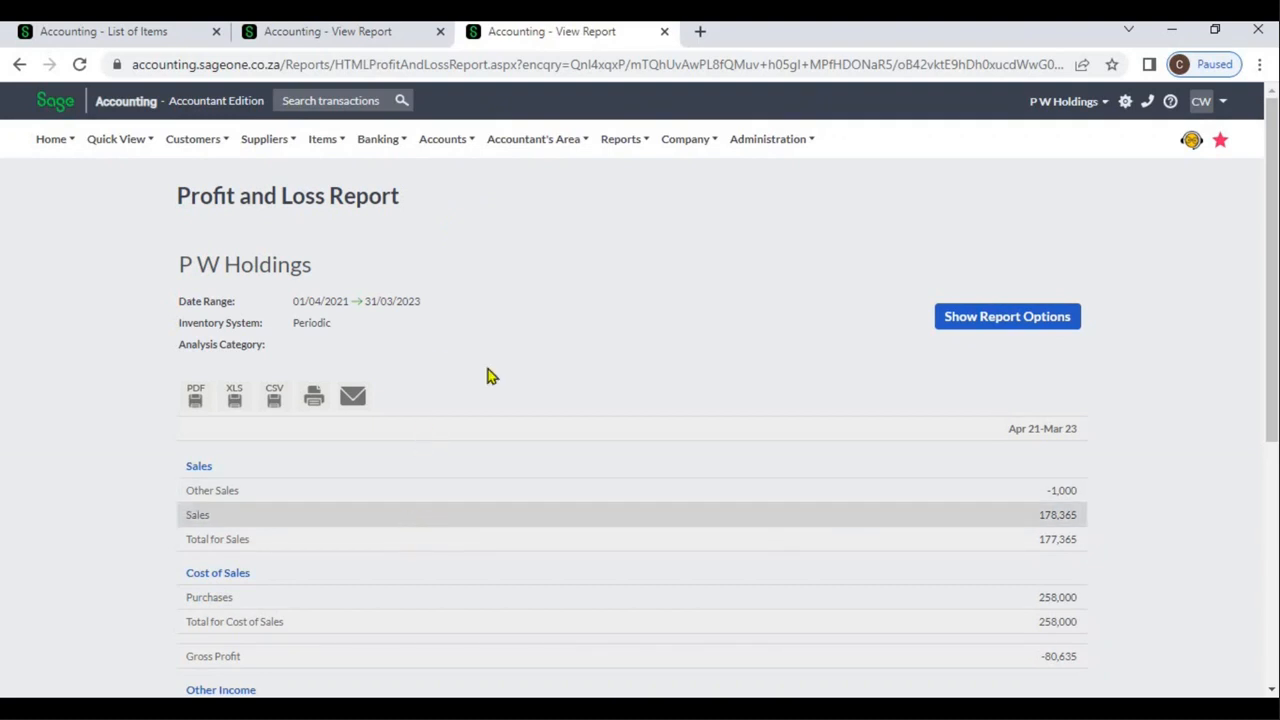
left_click(362, 40)
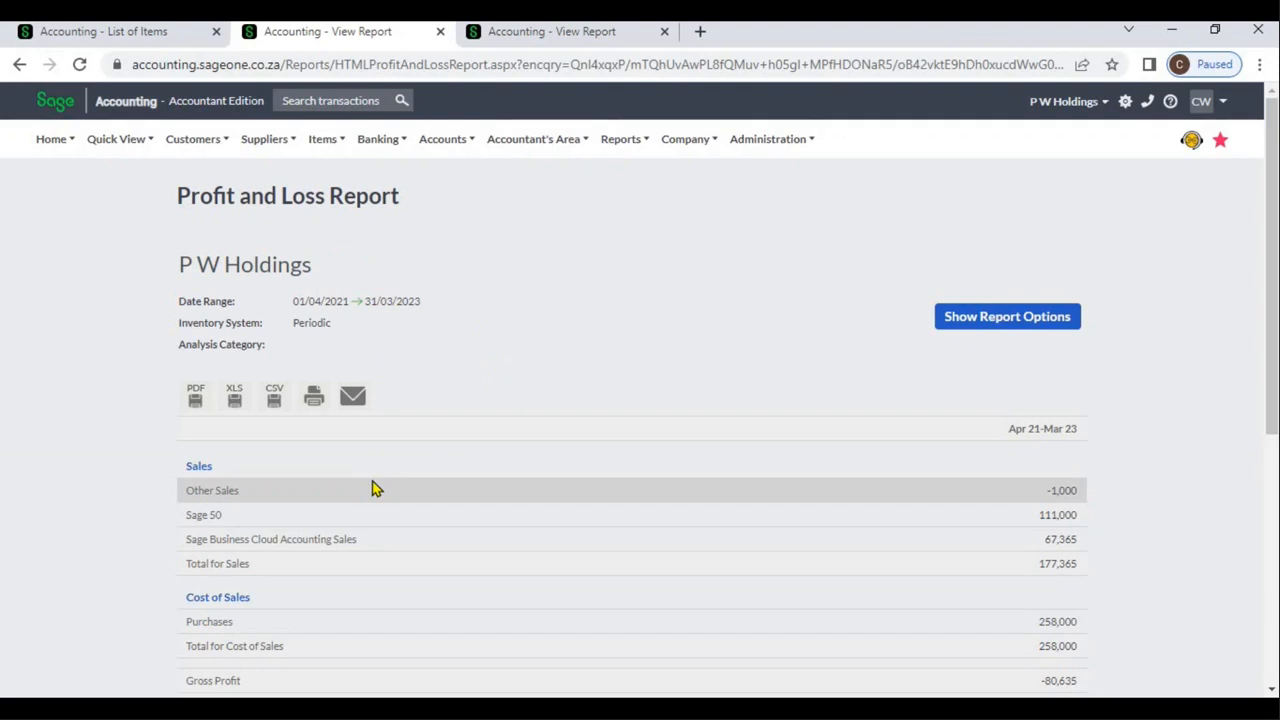
Reopen item S002 from the list of items, set its sales account to Sage 50 and save it
left_click(151, 31)
left_click(97, 384)
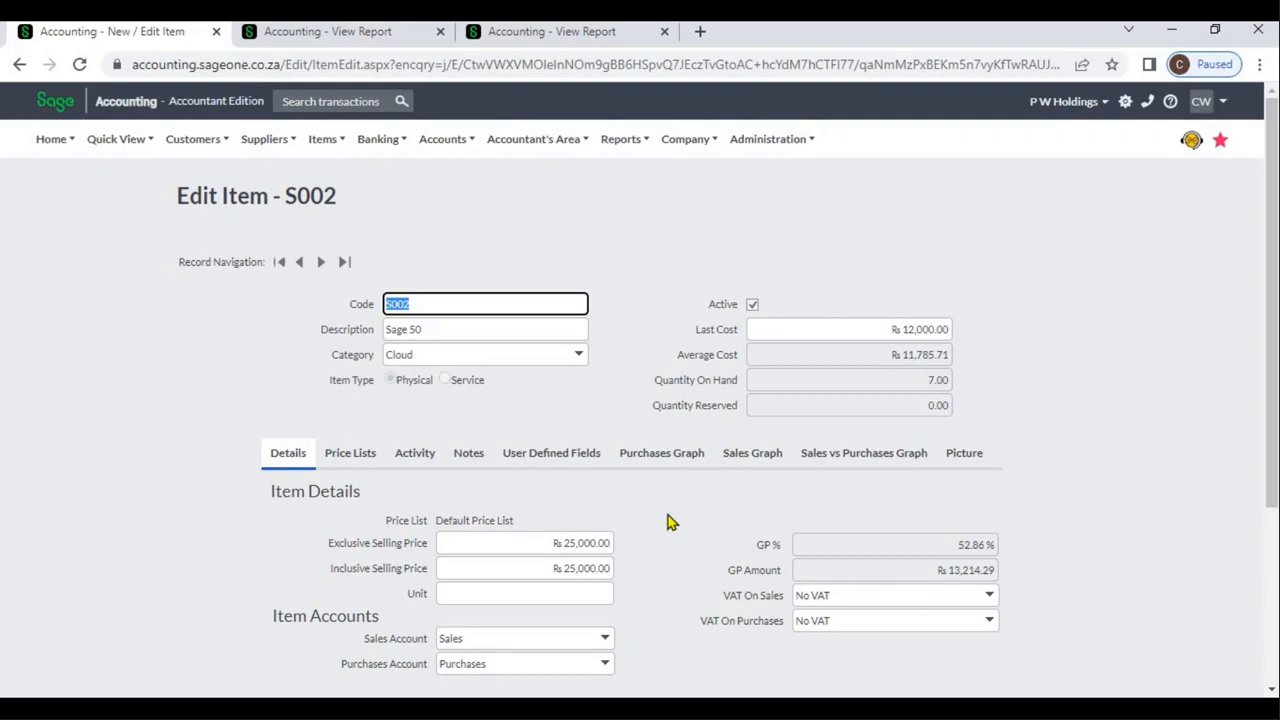
left_click(1272, 690)
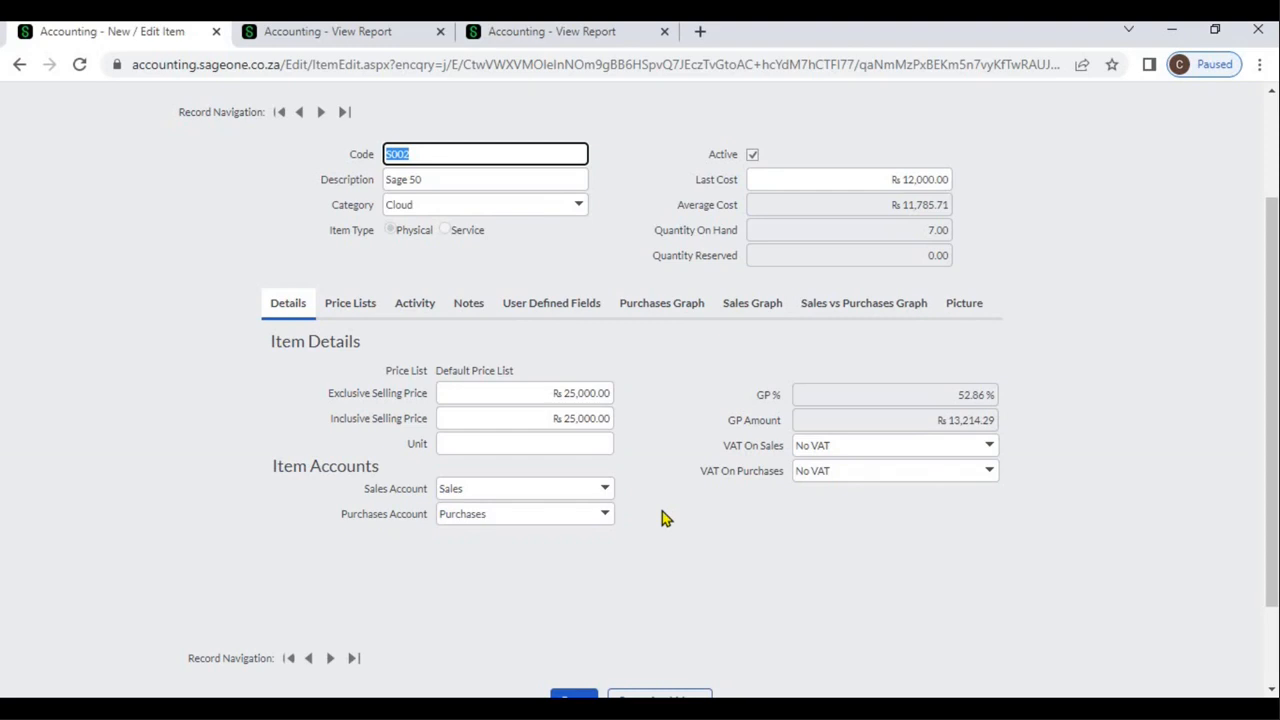
left_click(606, 494)
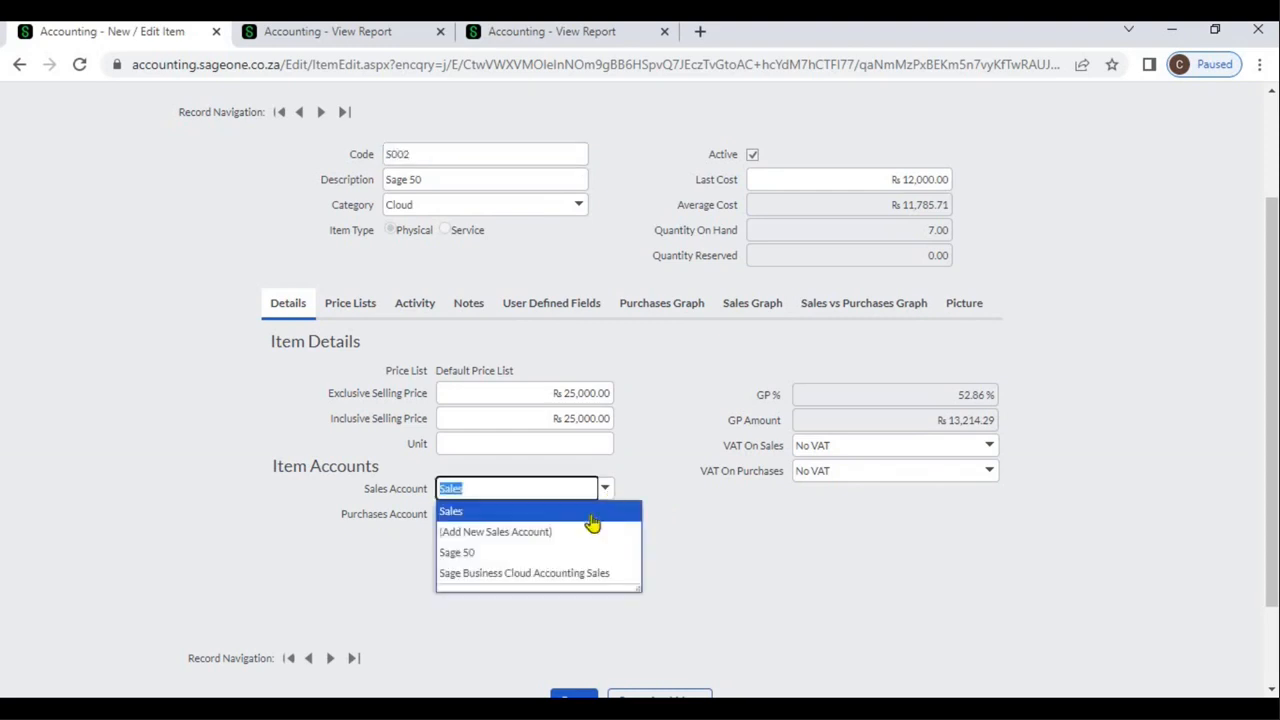
left_click(570, 560)
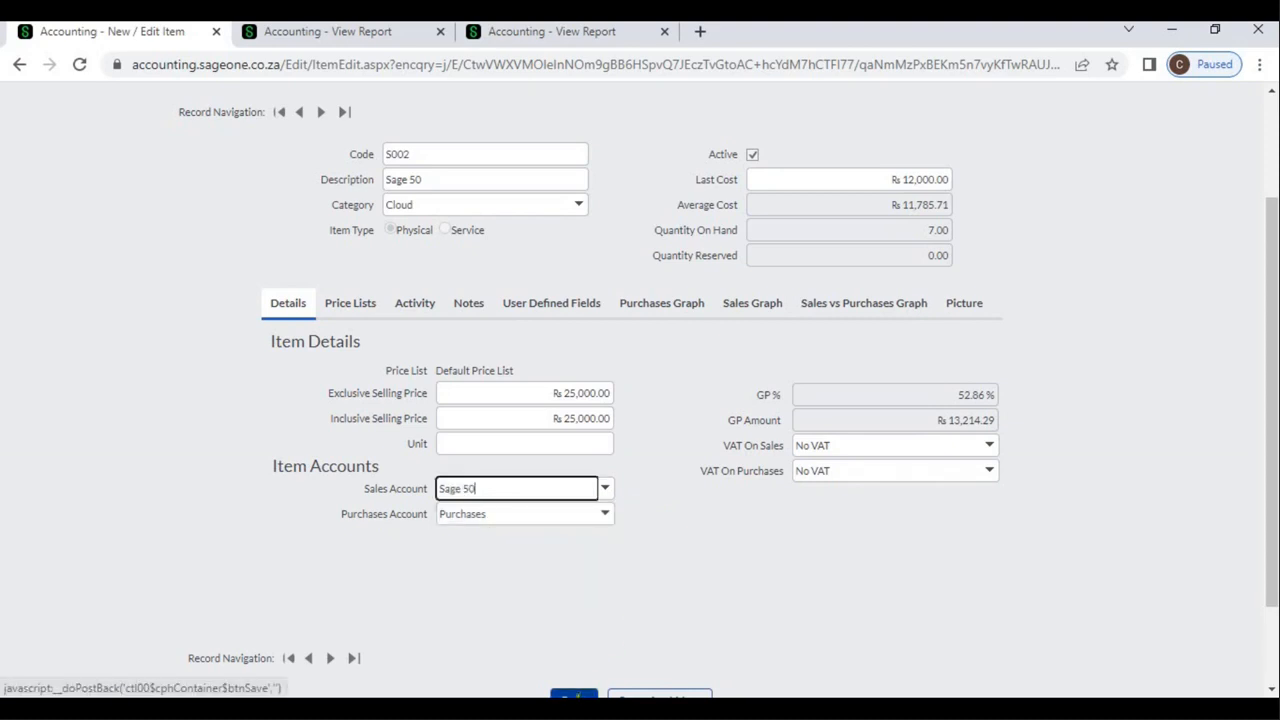
left_click(576, 694)
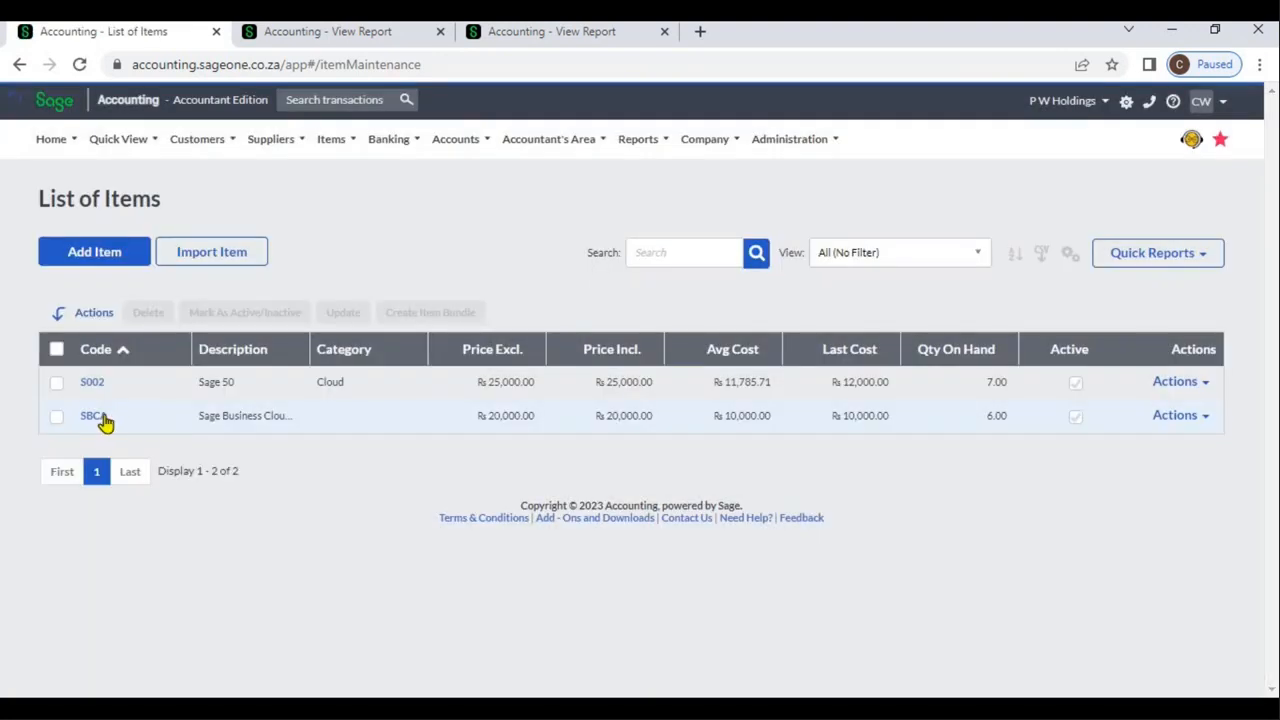
From item SBCA, open the Sales by Item report's options and recheck the sales accounts in the first Profit and Loss report
left_click(102, 416)
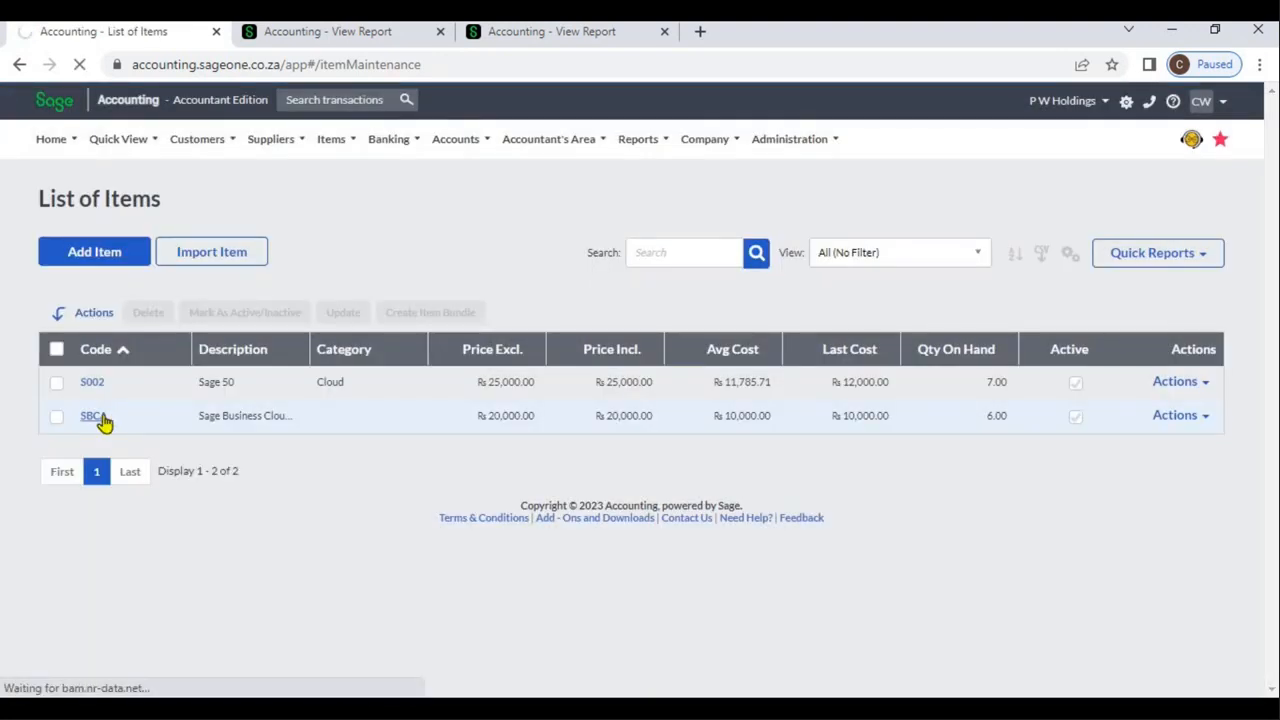
left_click(95, 417)
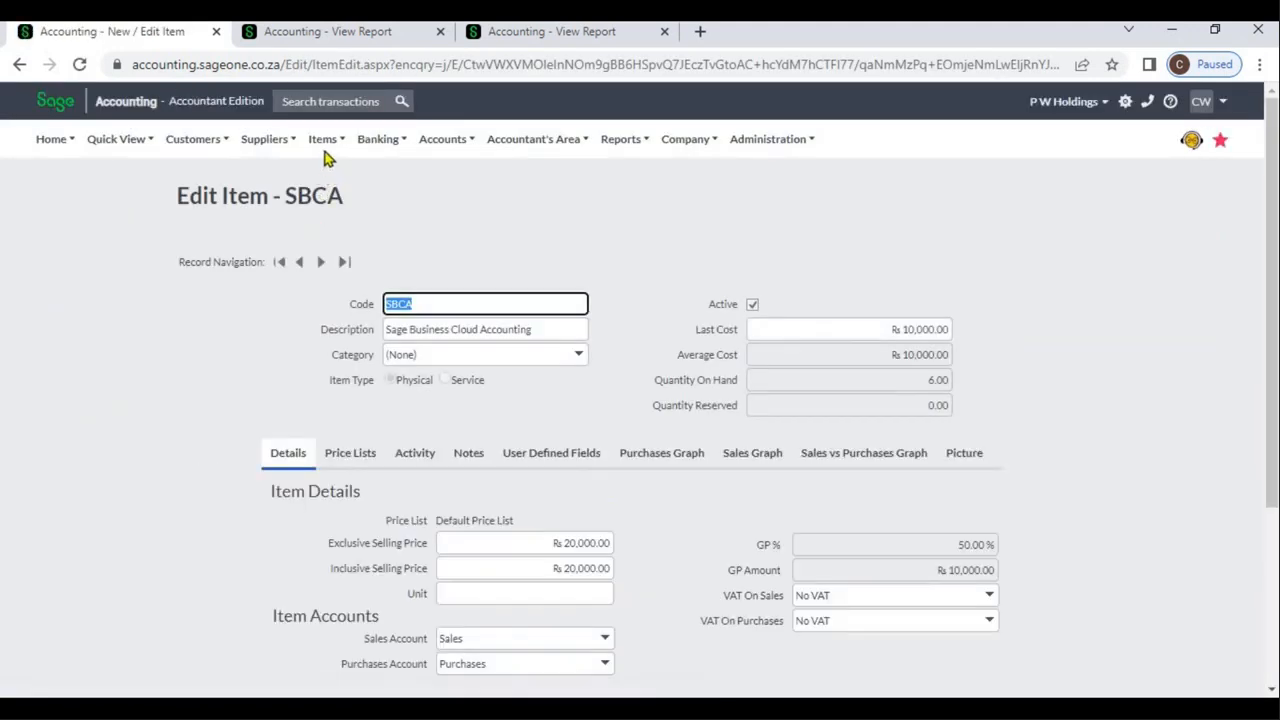
left_click(323, 146)
mouse_move(330, 246)
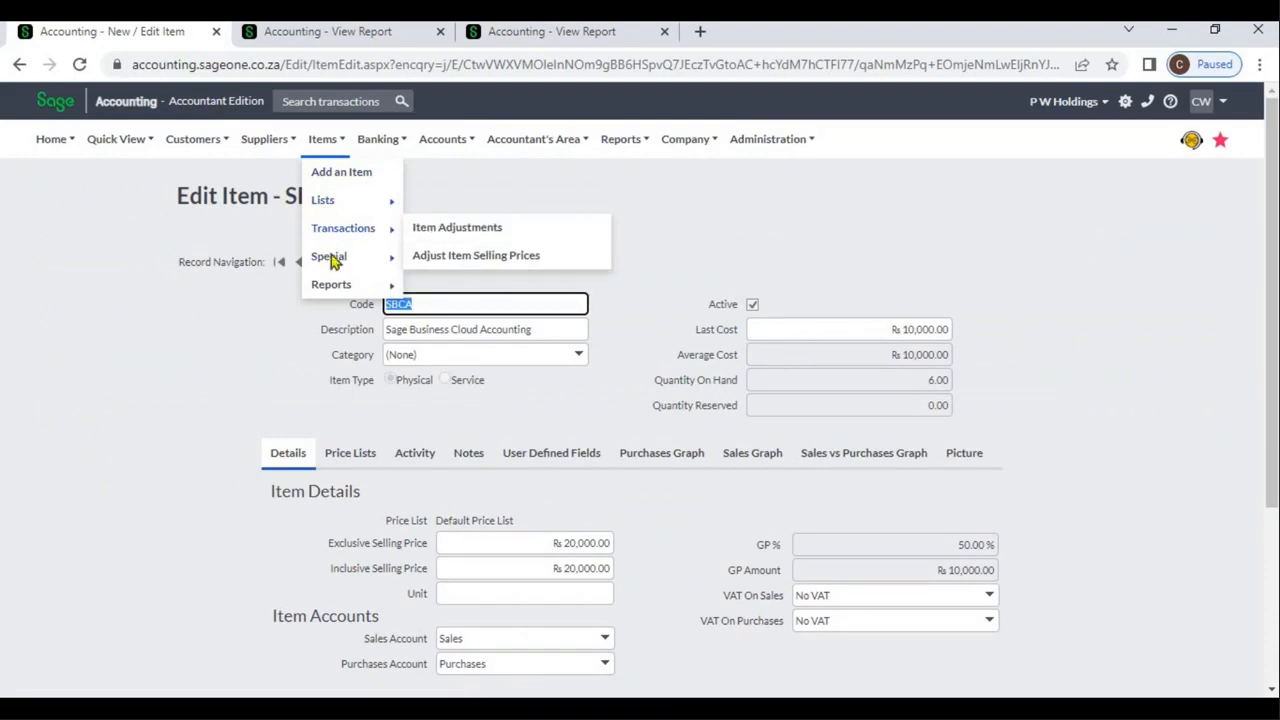
mouse_move(337, 288)
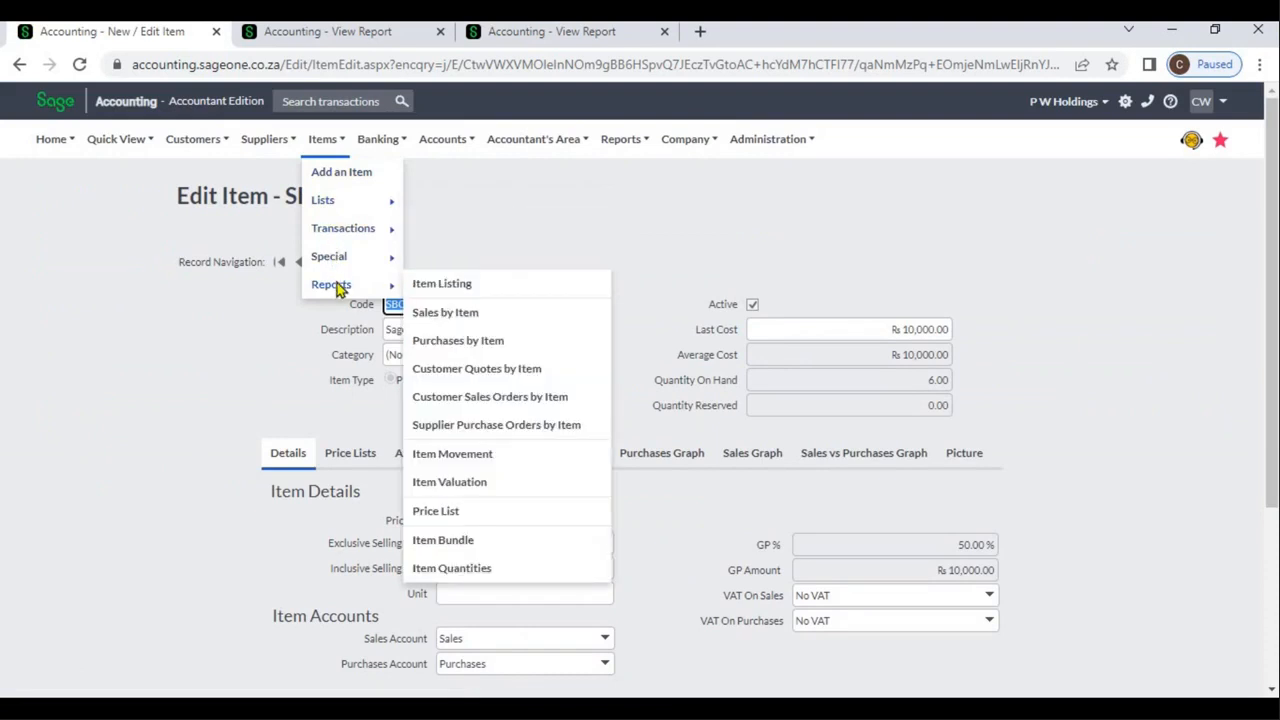
left_click(441, 314)
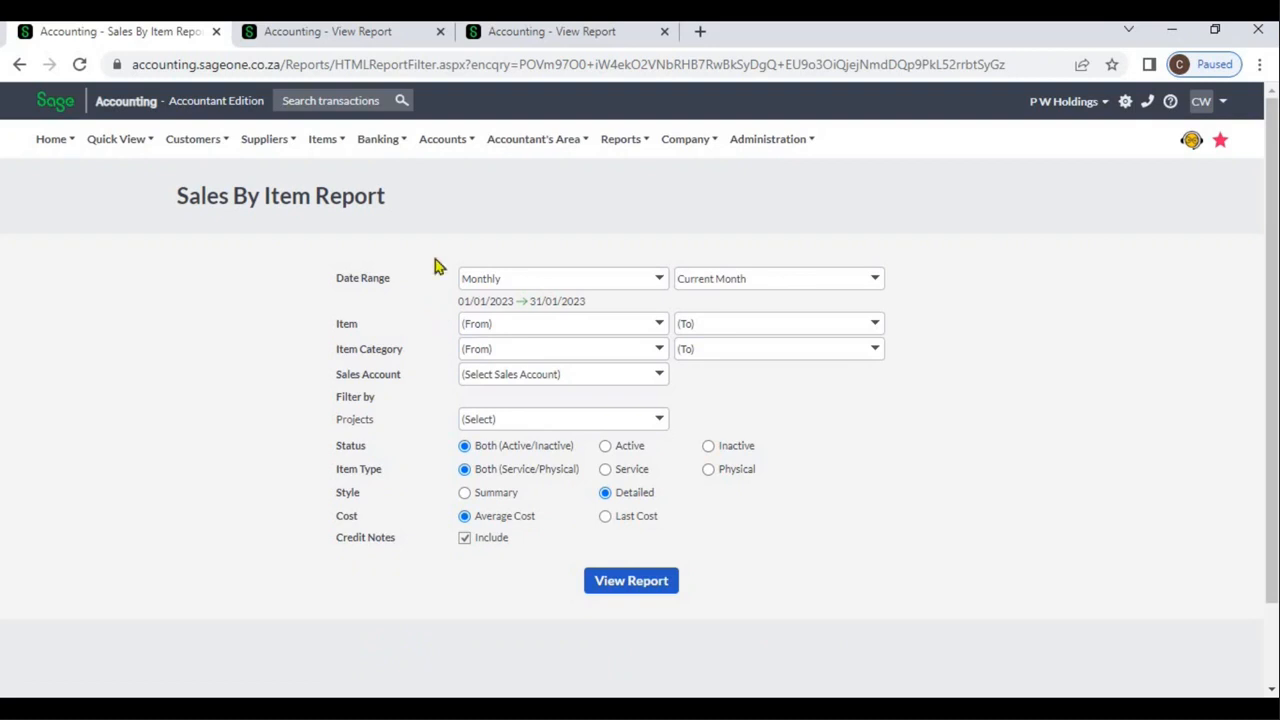
left_click(385, 38)
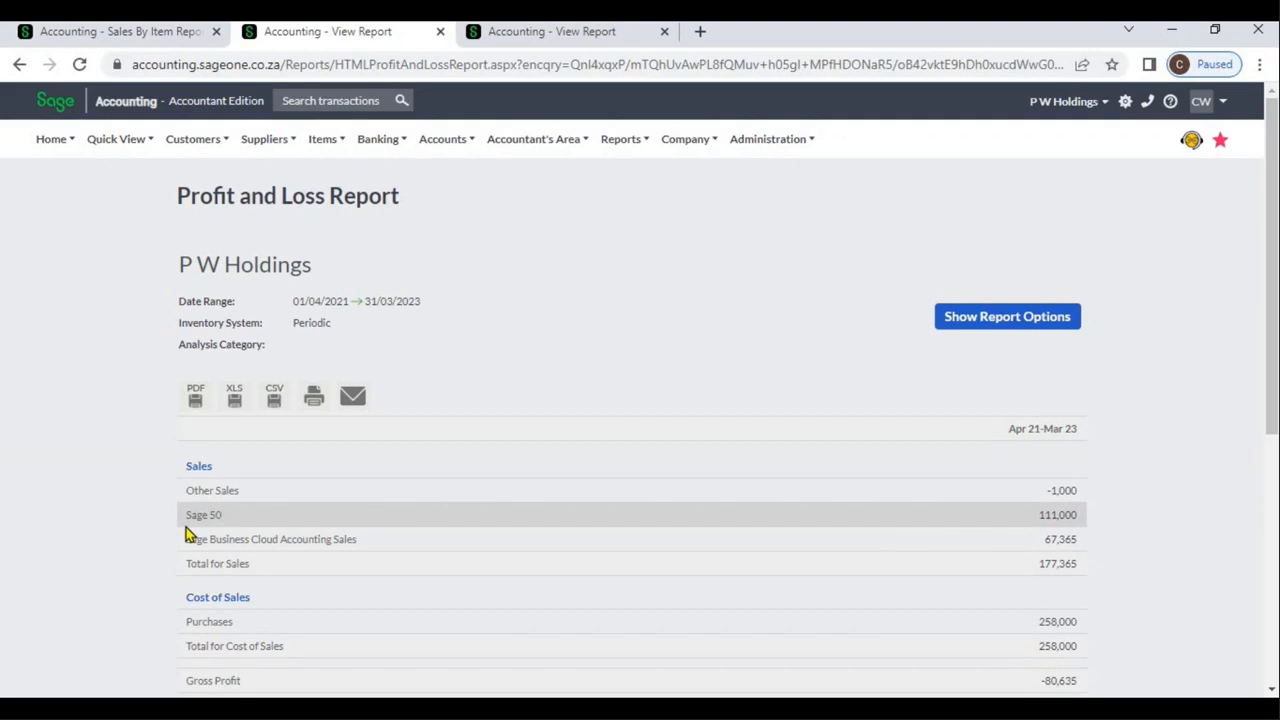
left_click(119, 33)
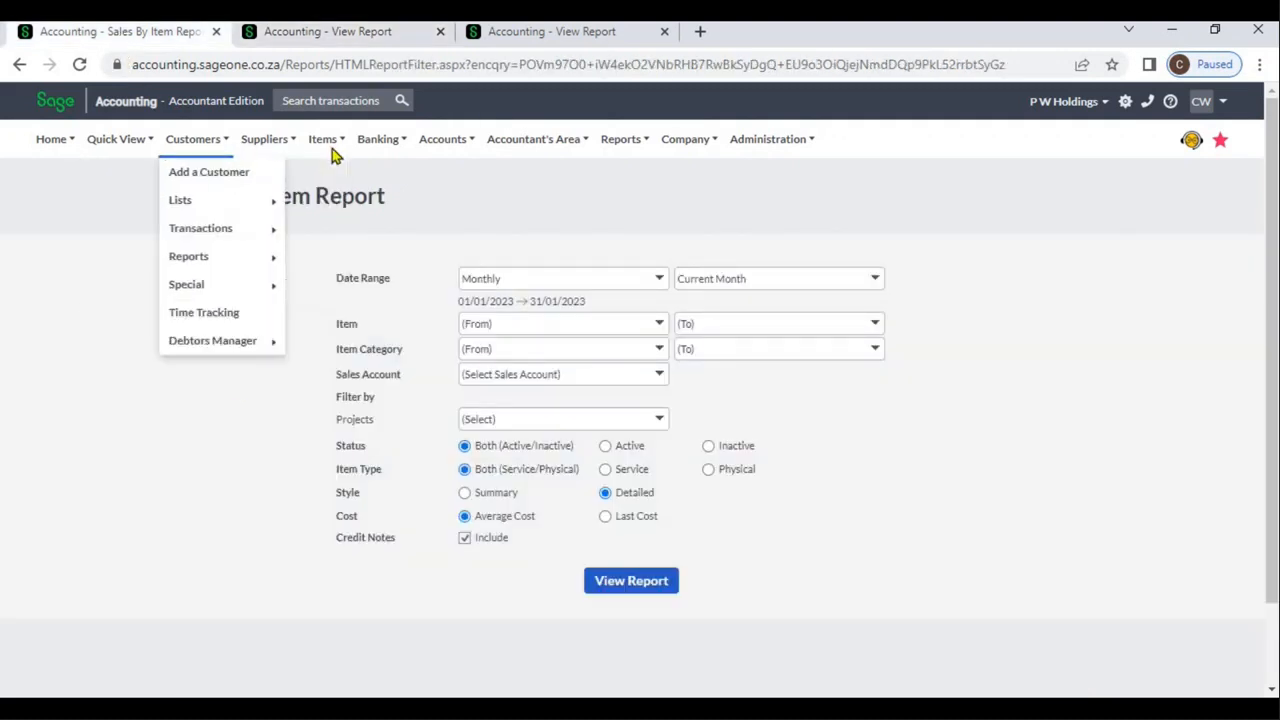
Open the list of items and sort it by exclusive price in descending order
mouse_move(325, 140)
mouse_move(335, 200)
left_click(434, 204)
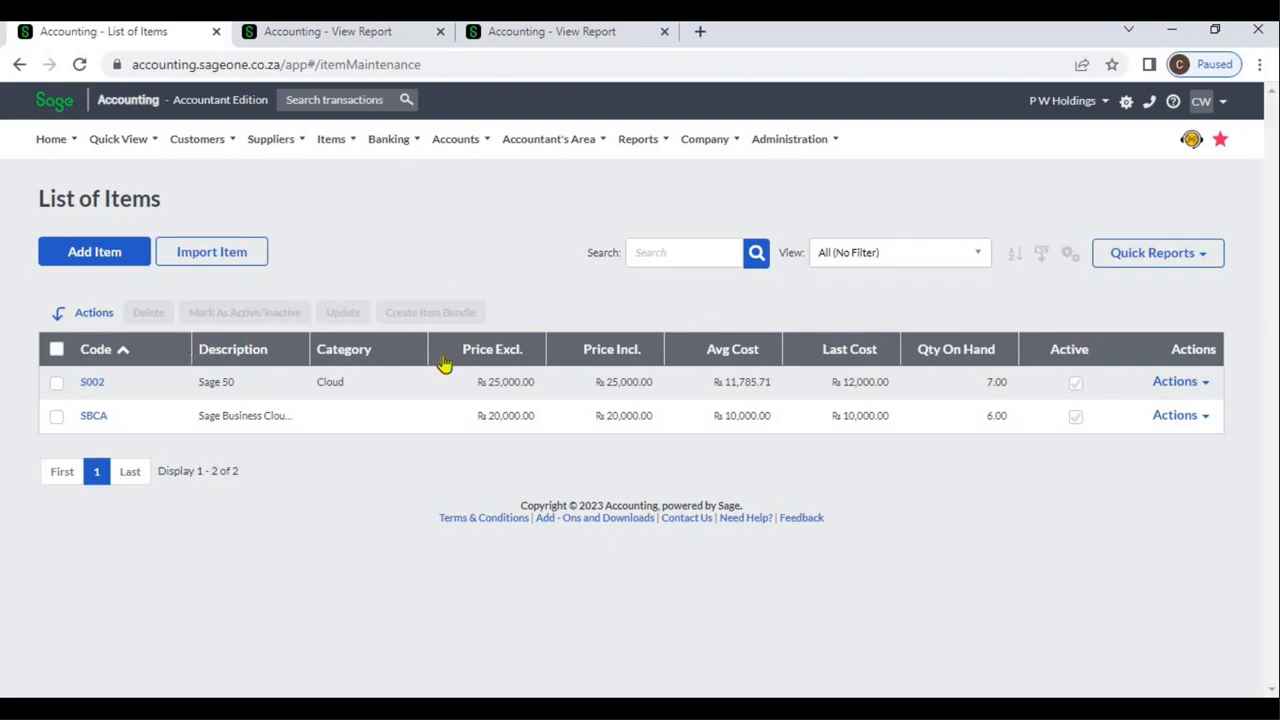
left_click(497, 356)
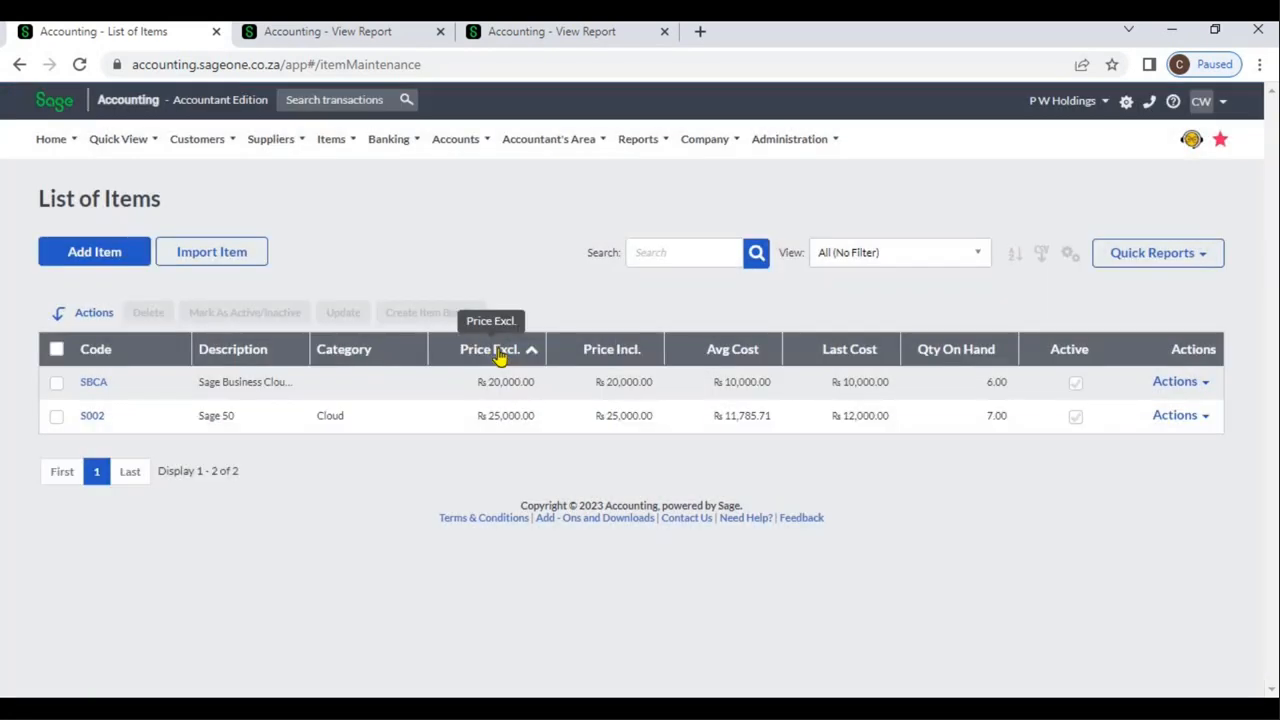
left_click(500, 355)
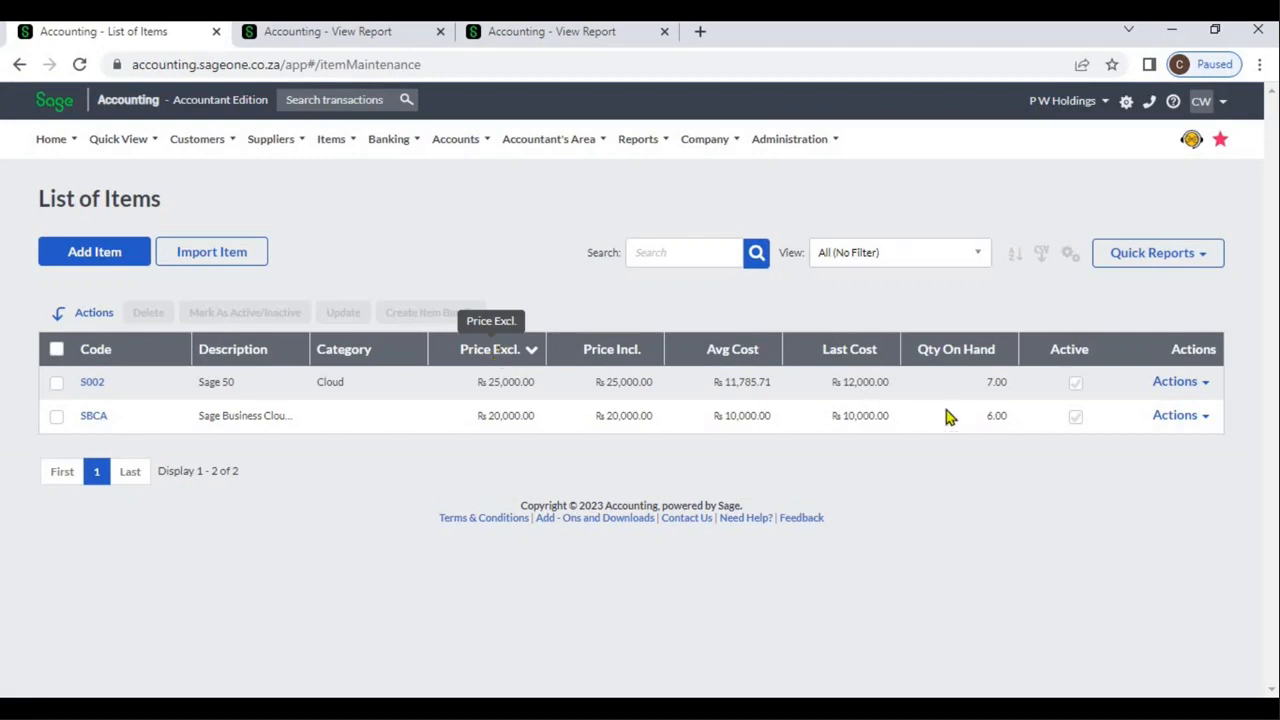
Open the quick view of item SBCA, examine its overview and all its transactions, and close it
left_click(1203, 390)
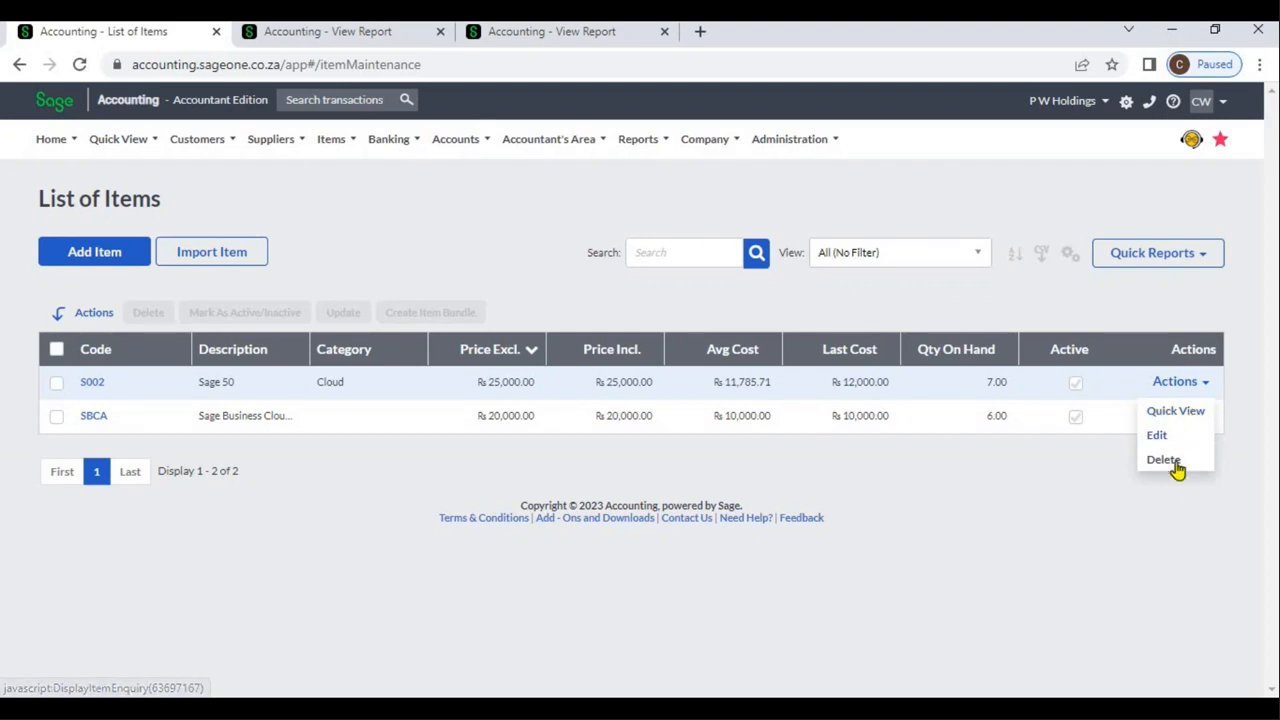
left_click(1177, 513)
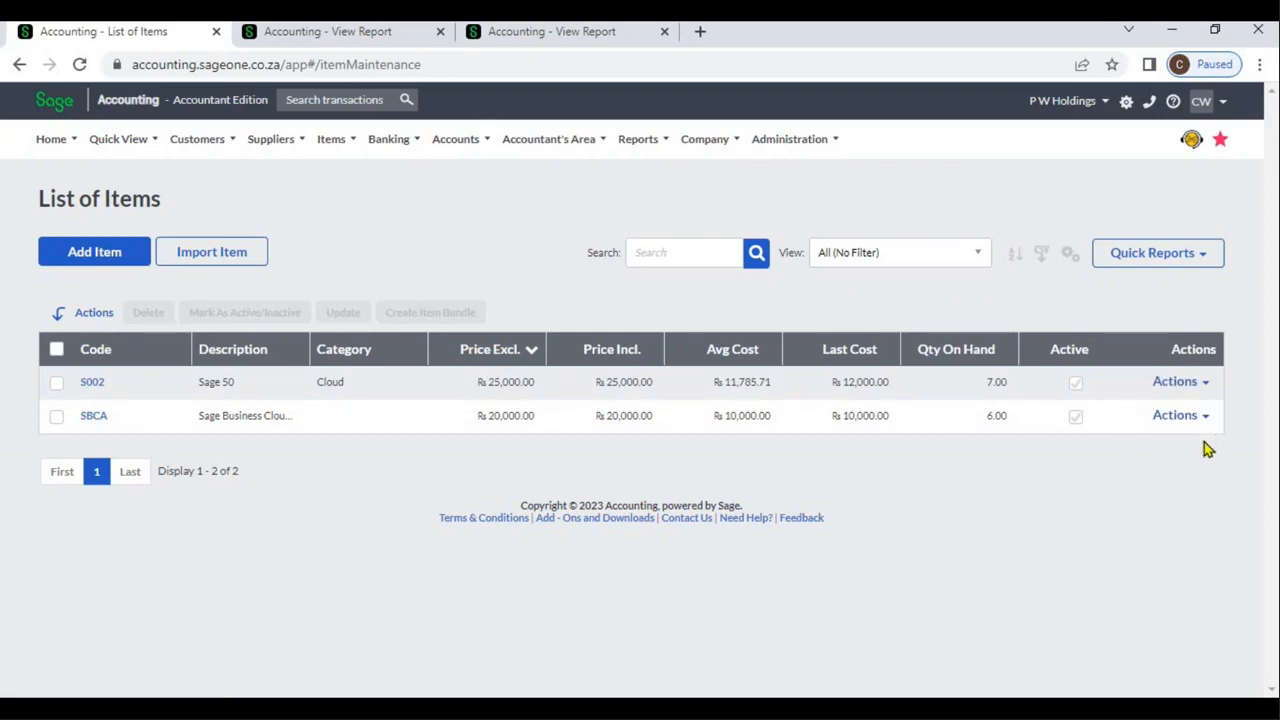
left_click(1208, 420)
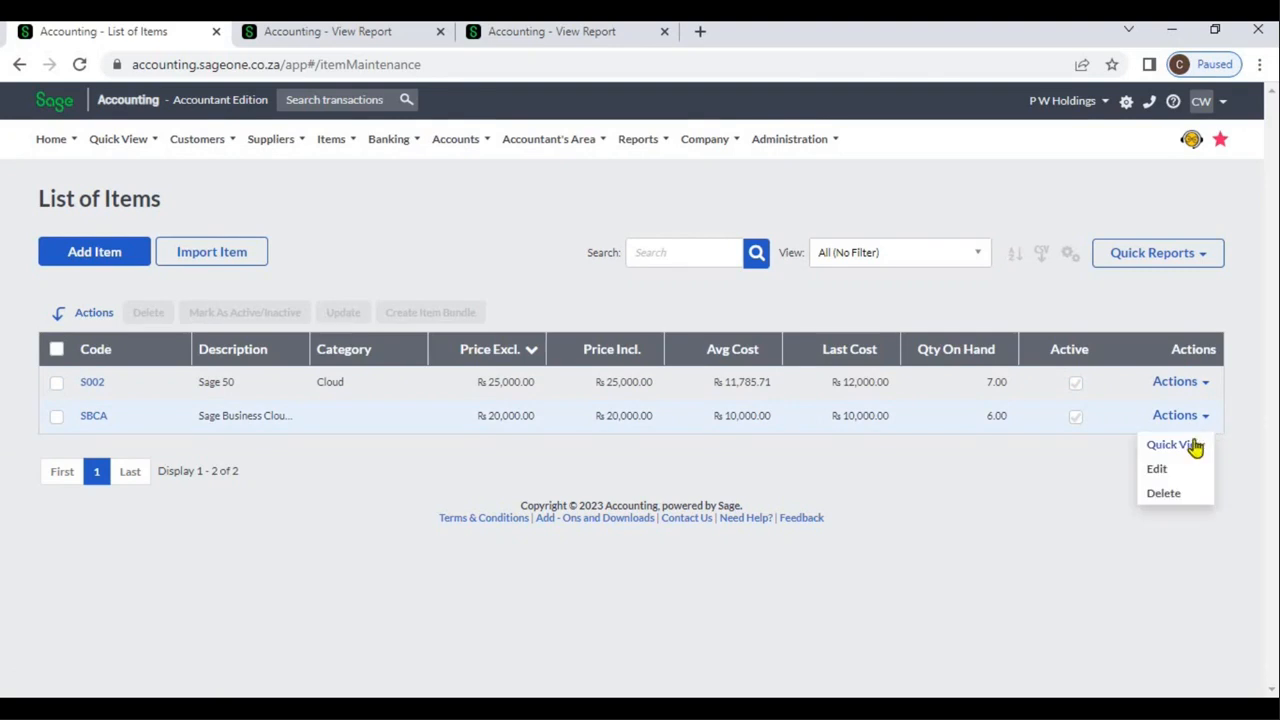
left_click(1197, 447)
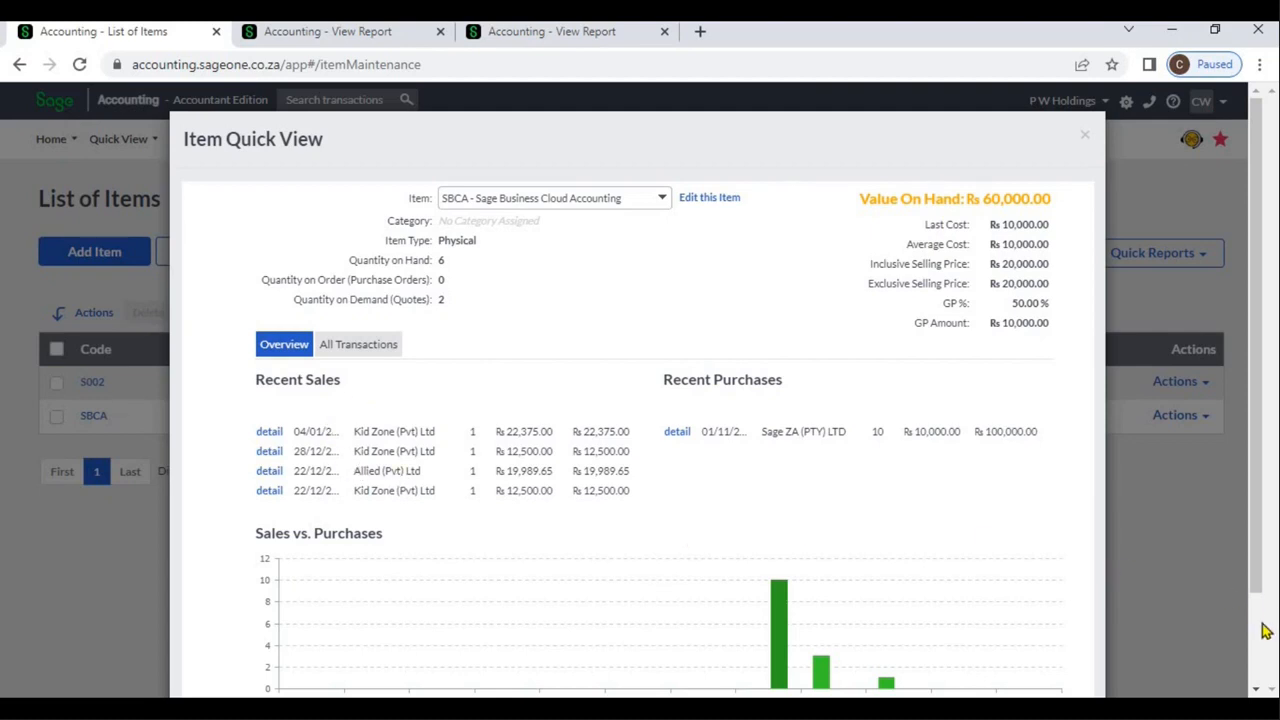
scroll(1263, 630, "down", 2)
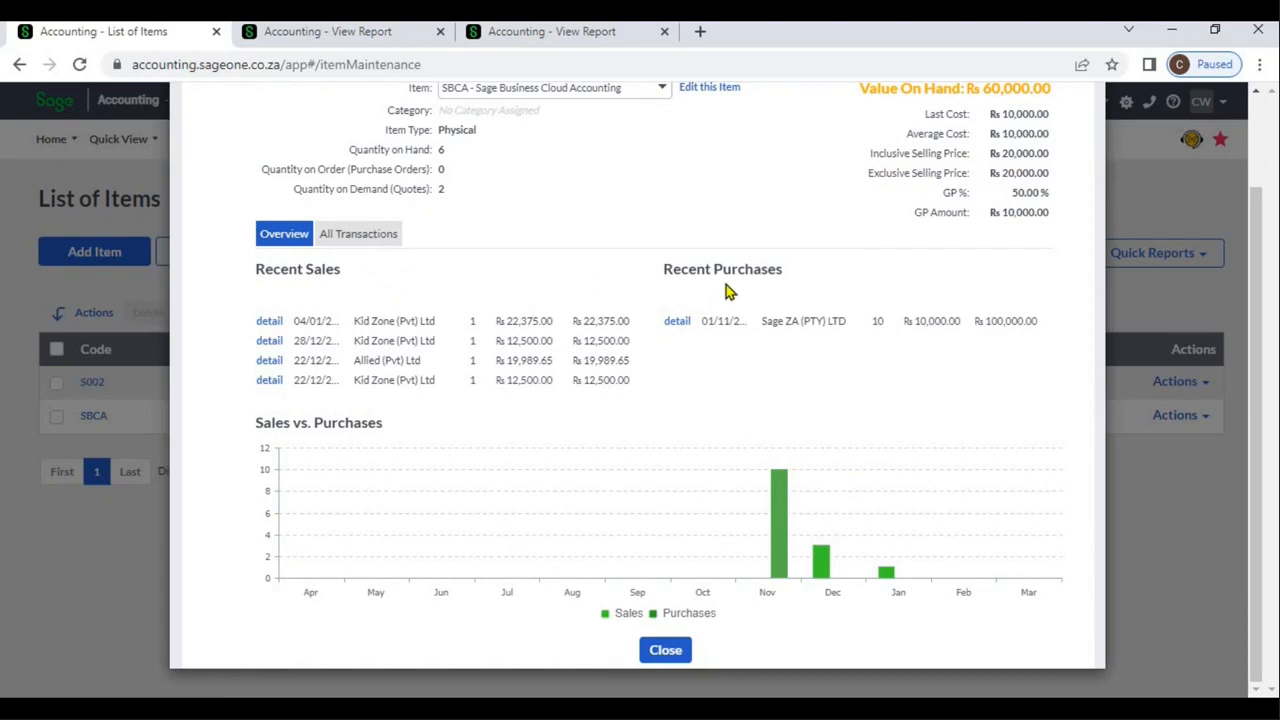
left_click(370, 238)
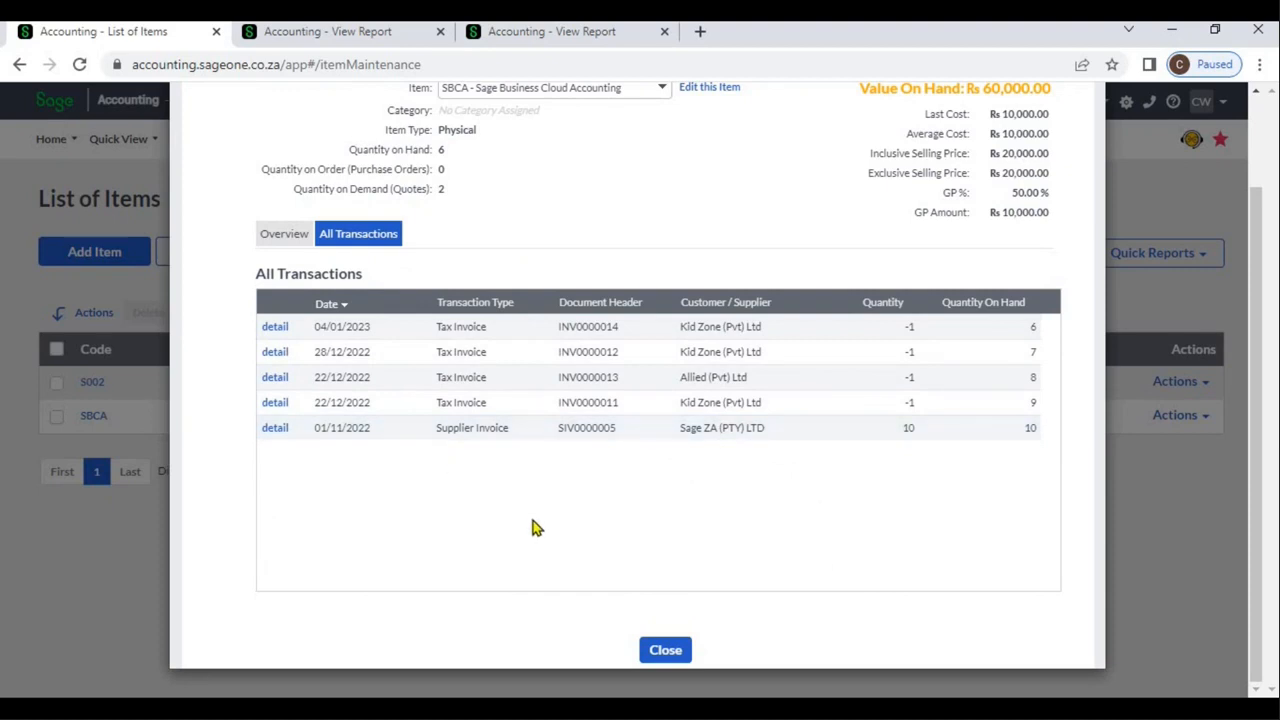
left_click(666, 650)
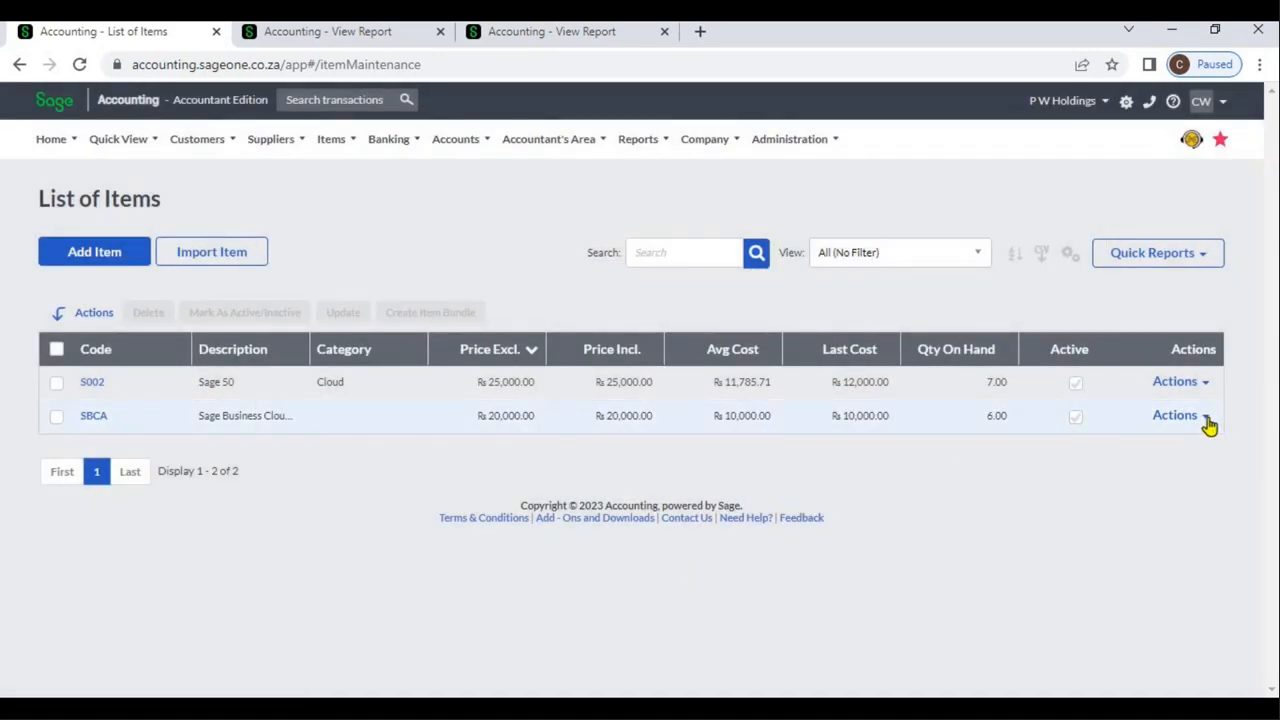
Try to delete item SBCA from the list of items
left_click(1206, 419)
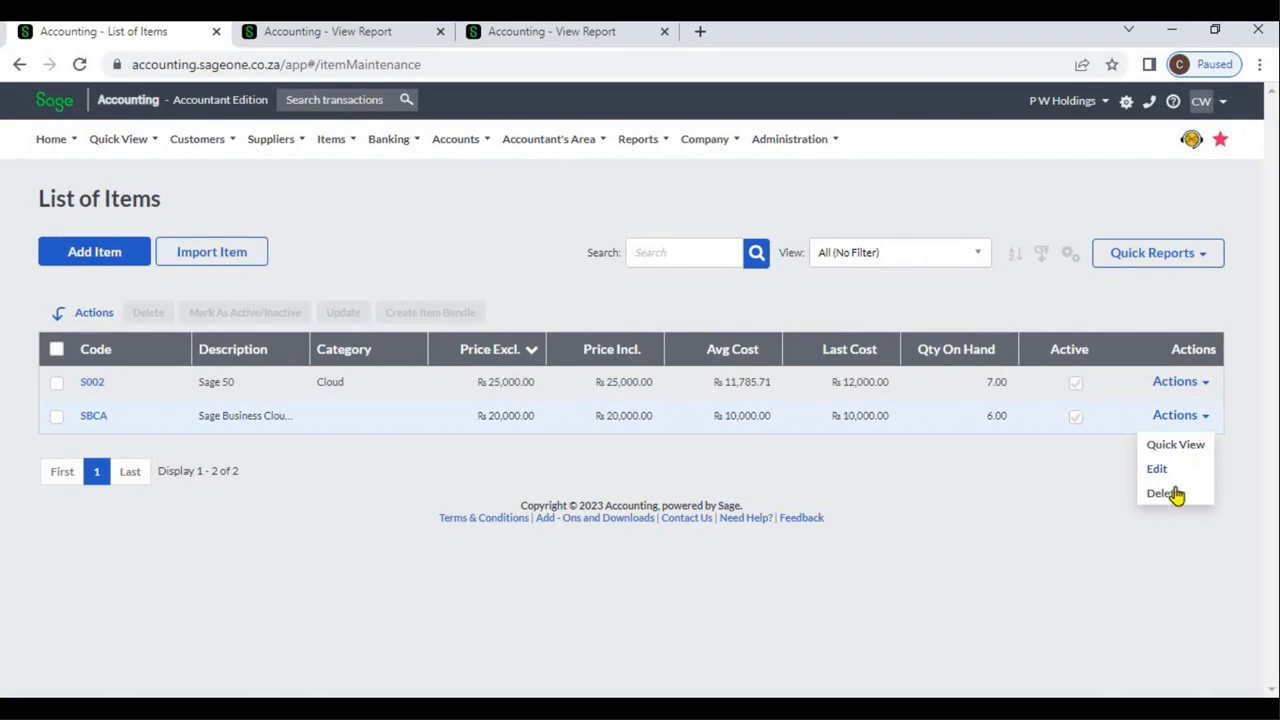
left_click(1176, 492)
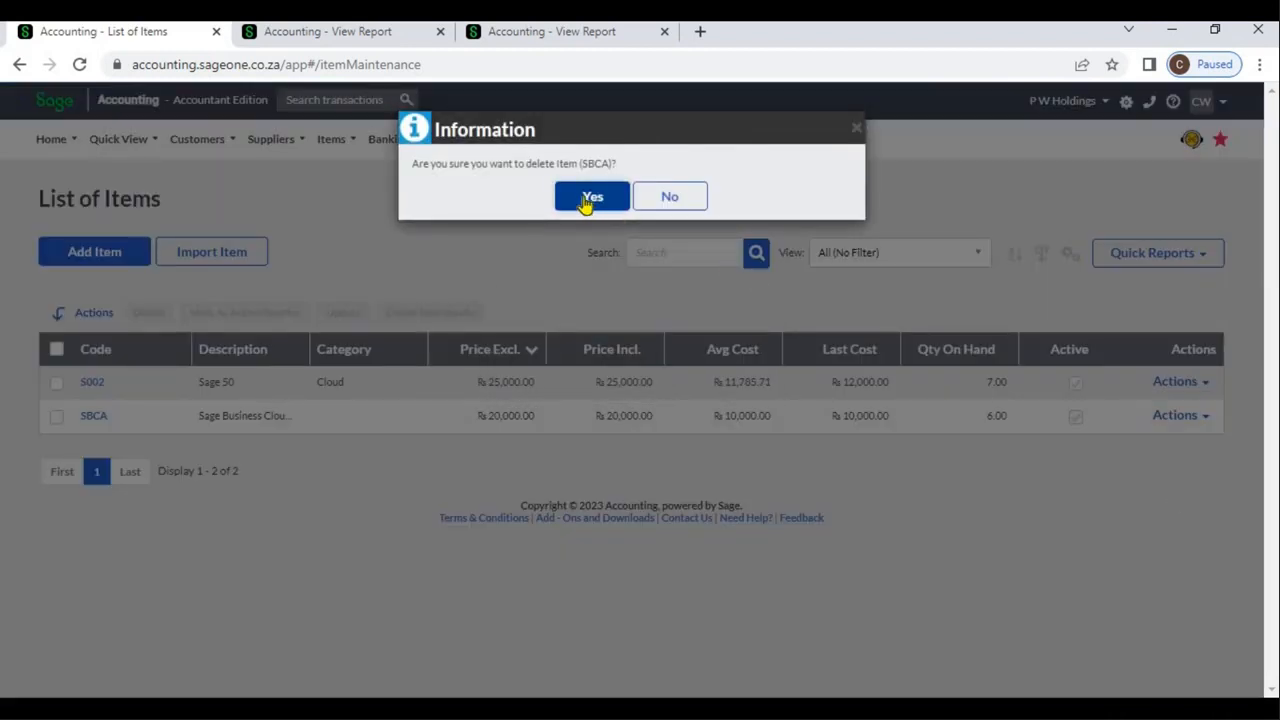
left_click(589, 199)
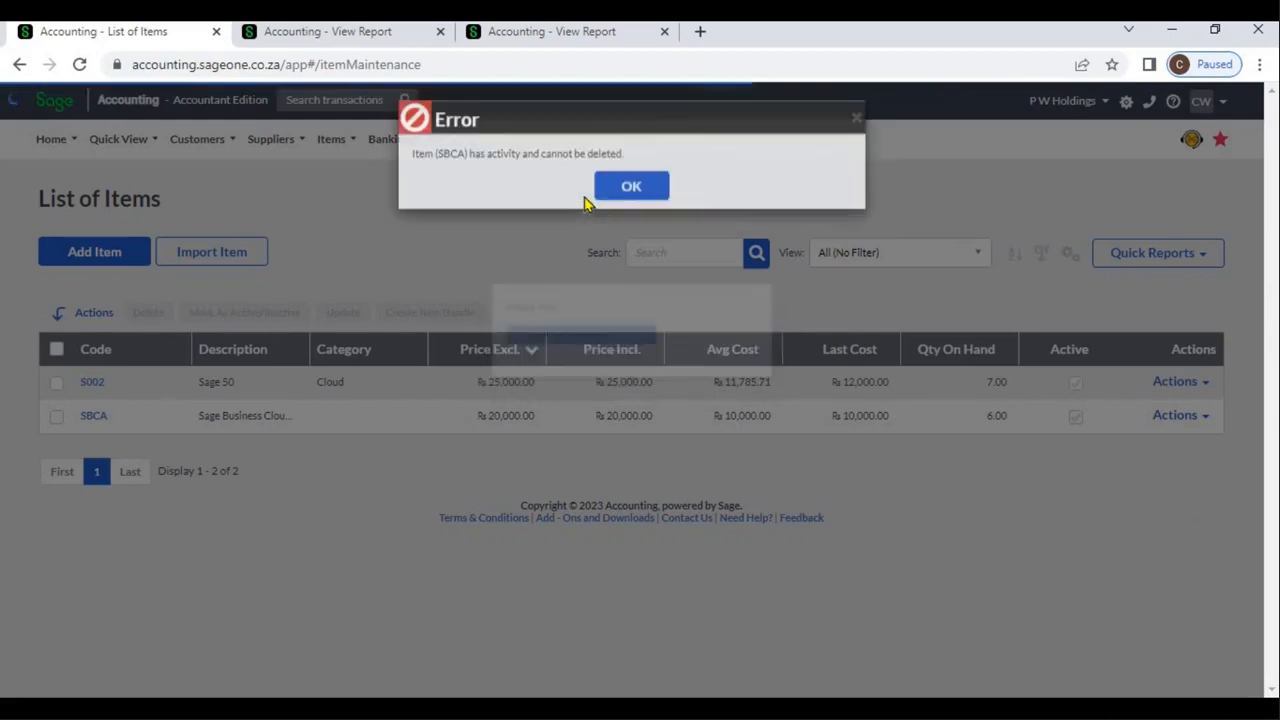
left_click(614, 203)
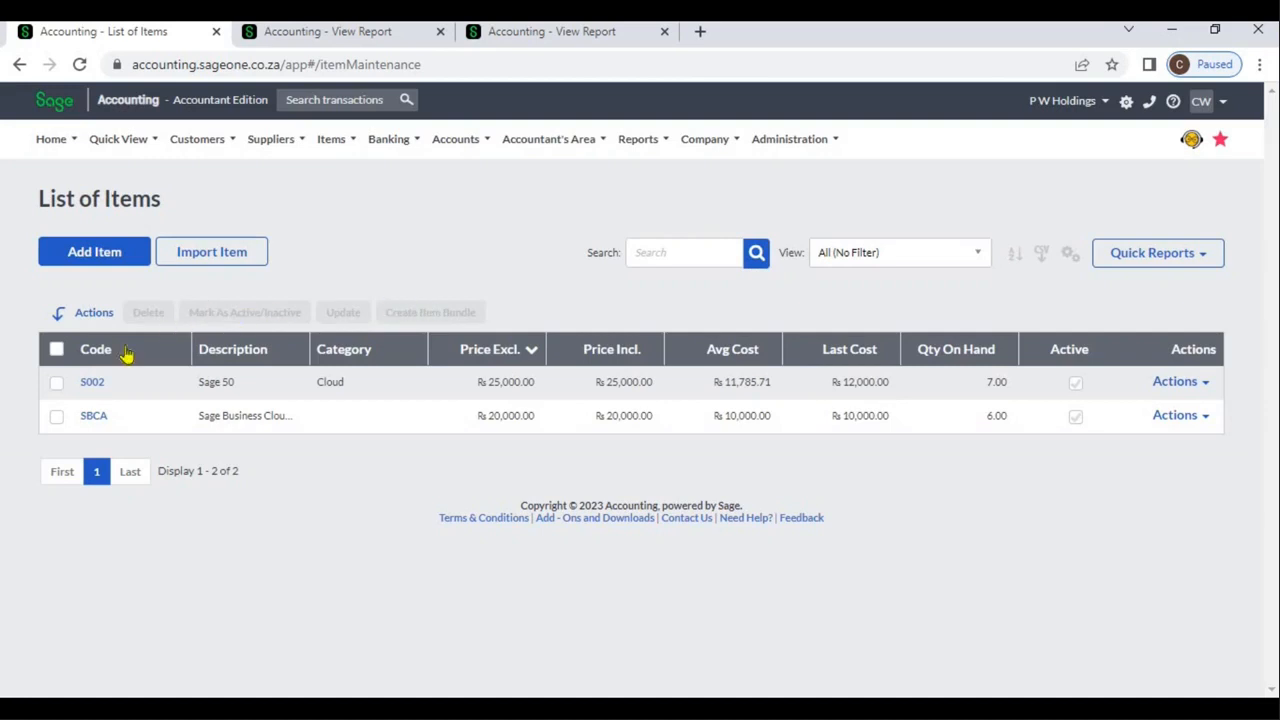
Select item S002 and examine its active status setting and the fields available for bulk updating, without saving
left_click(56, 384)
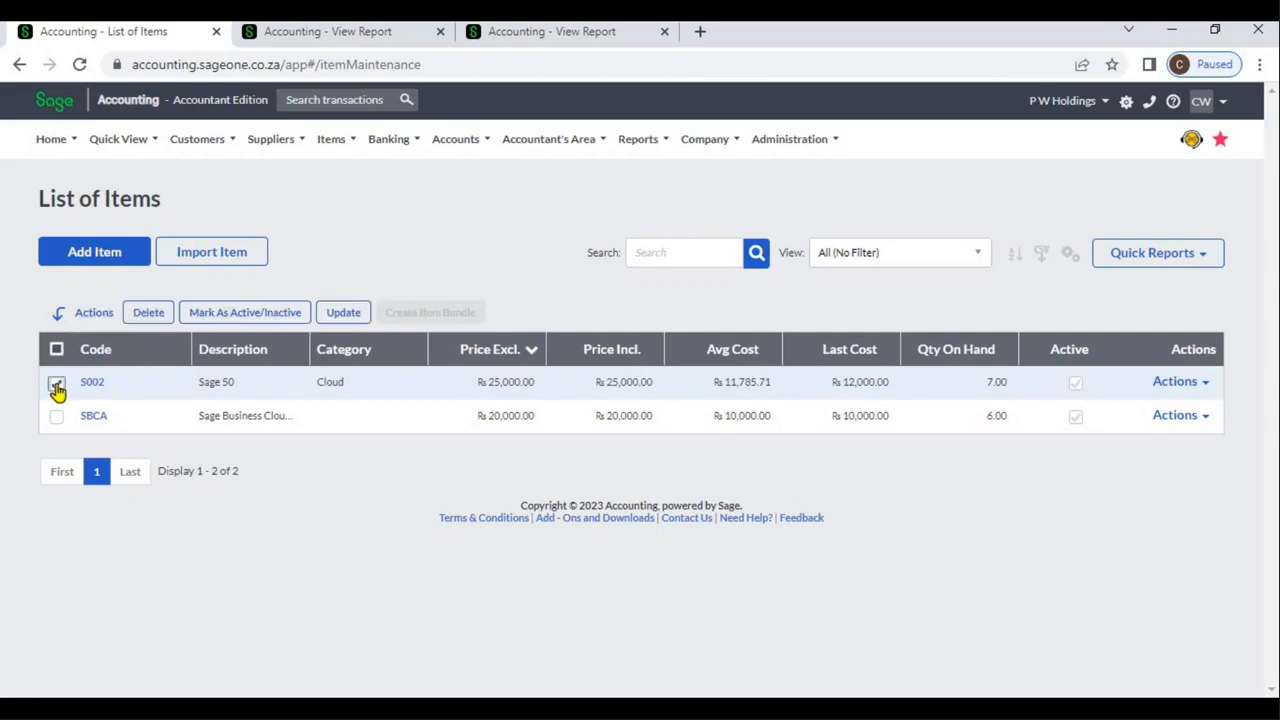
left_click(205, 314)
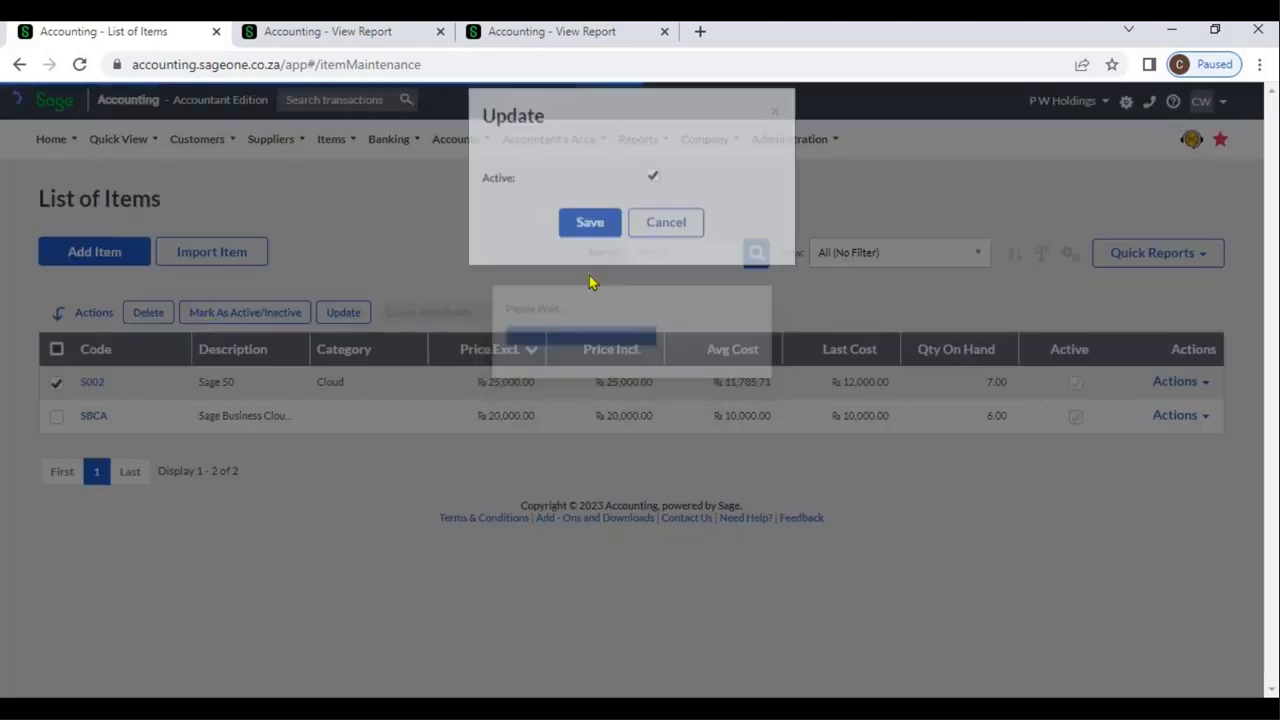
left_click(666, 250)
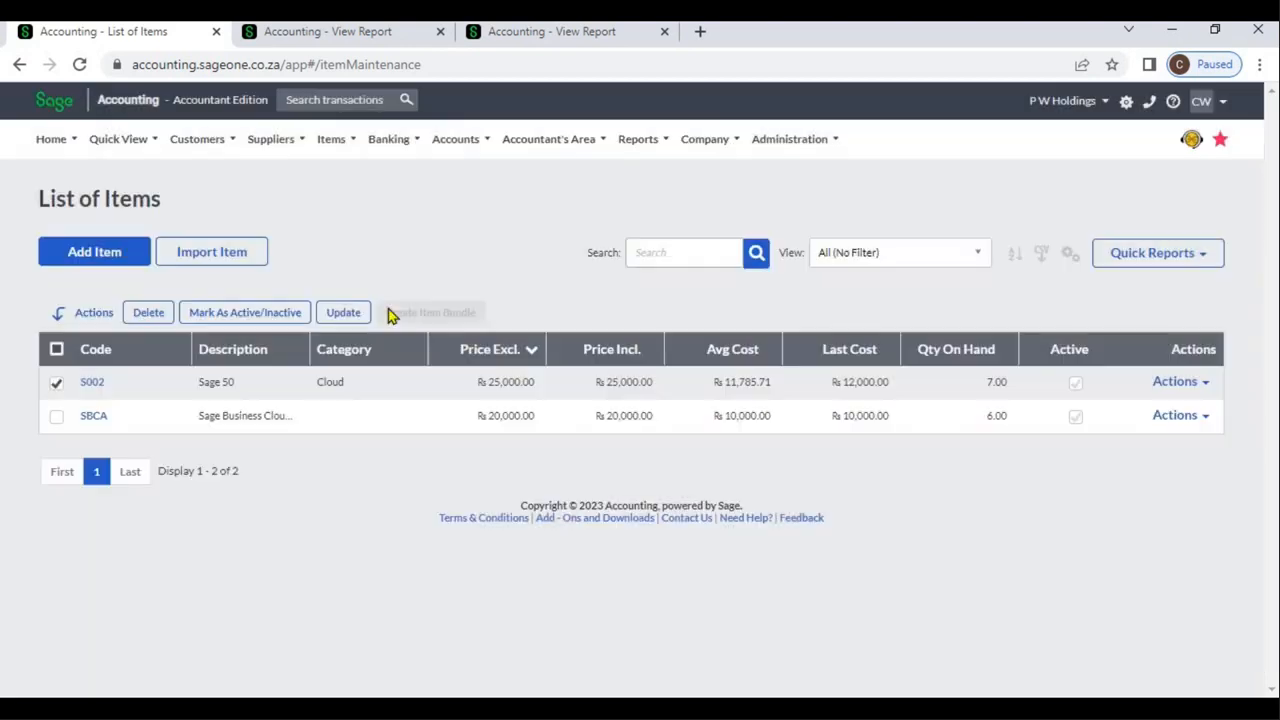
left_click(362, 318)
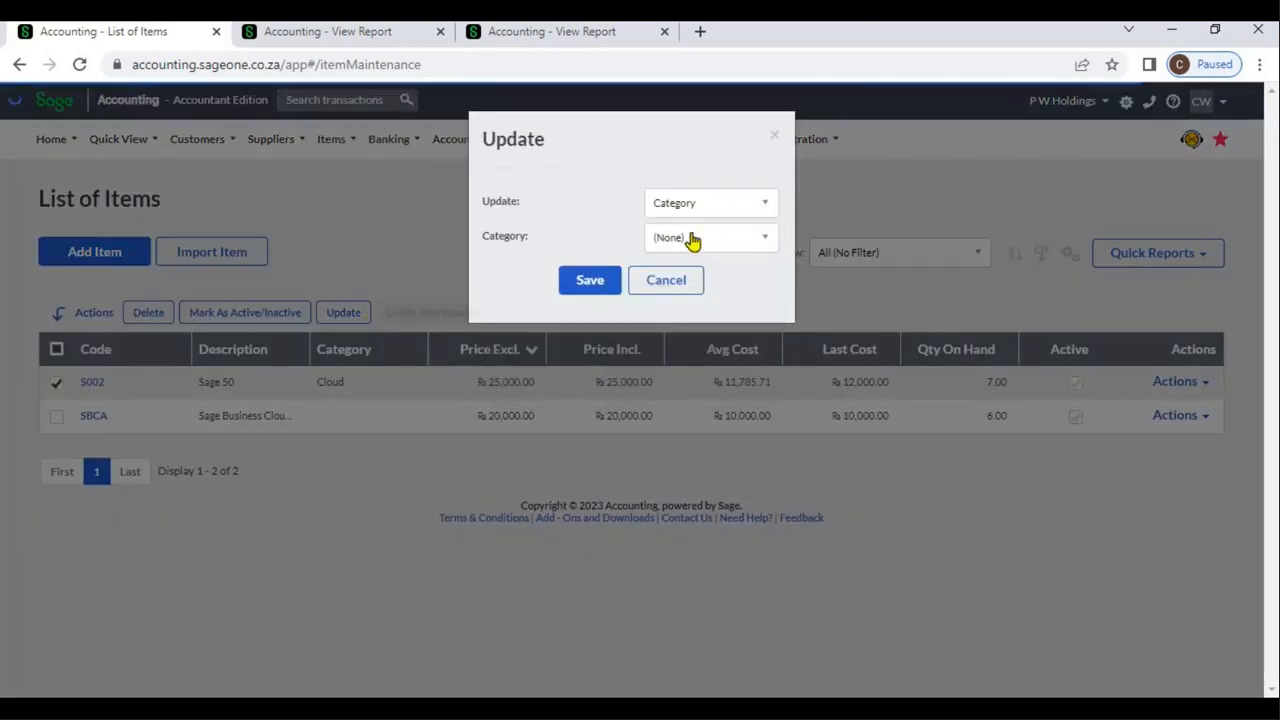
left_click(766, 205)
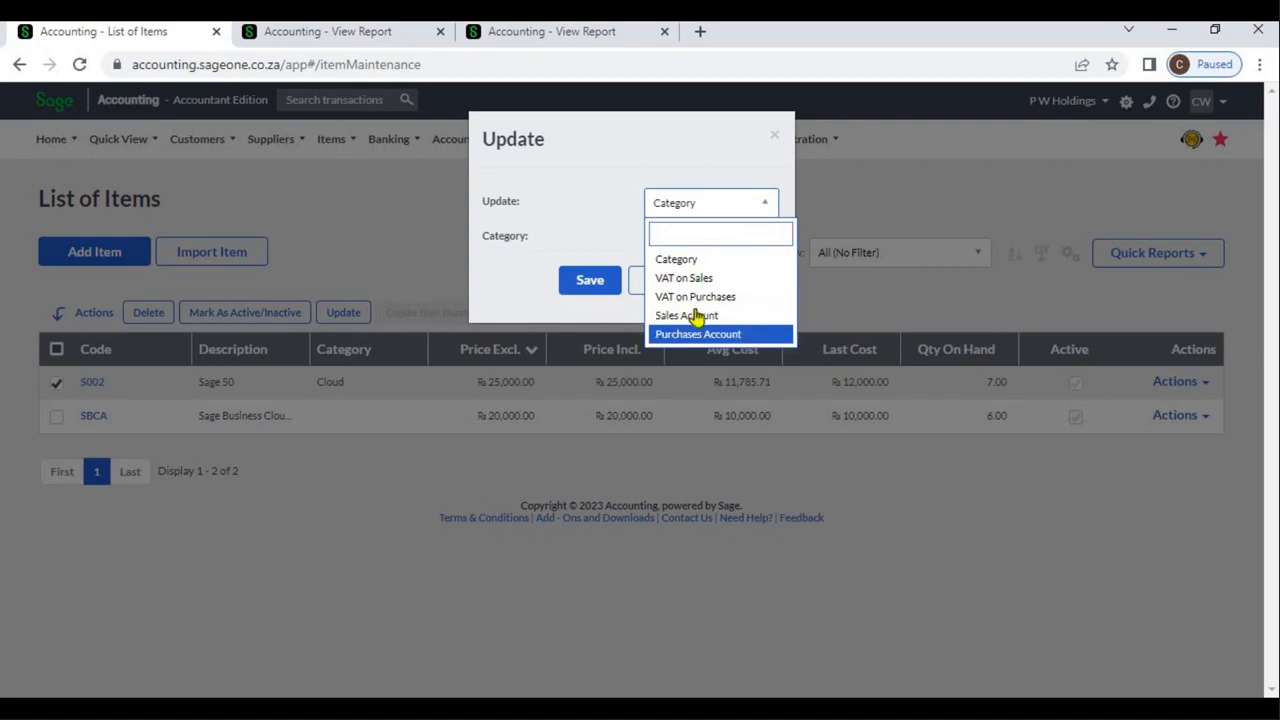
left_click(750, 260)
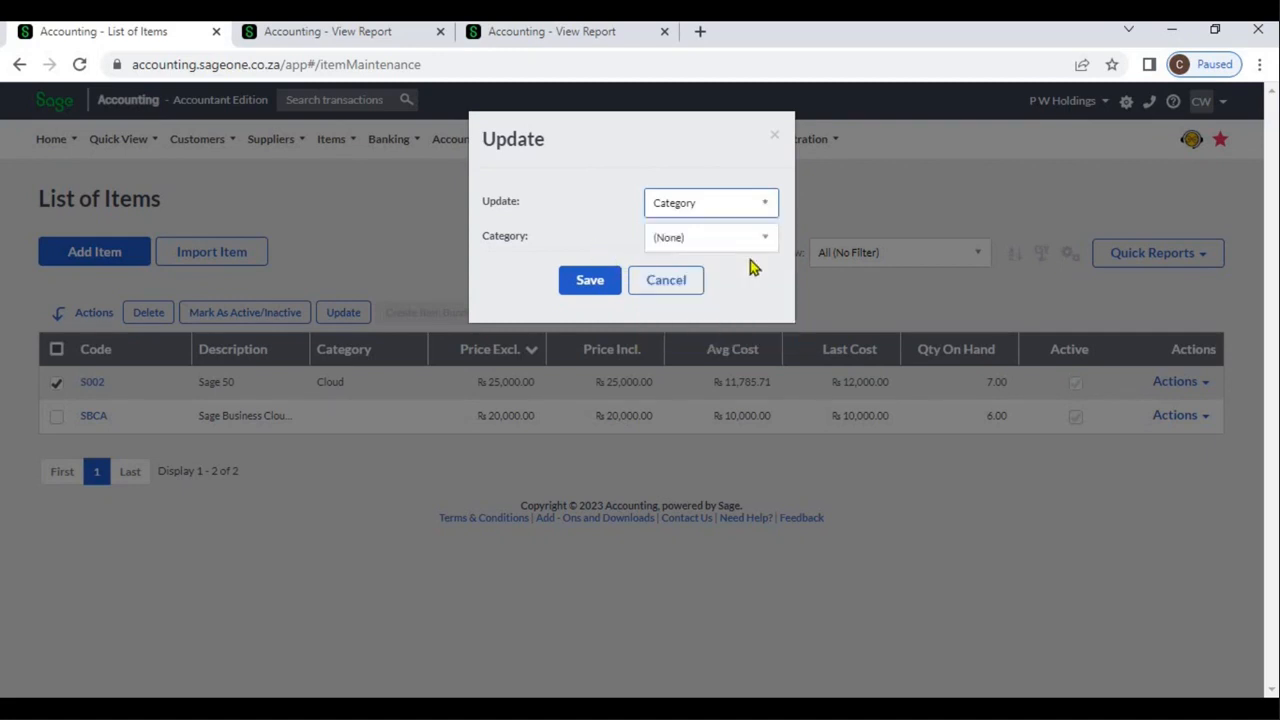
left_click(662, 281)
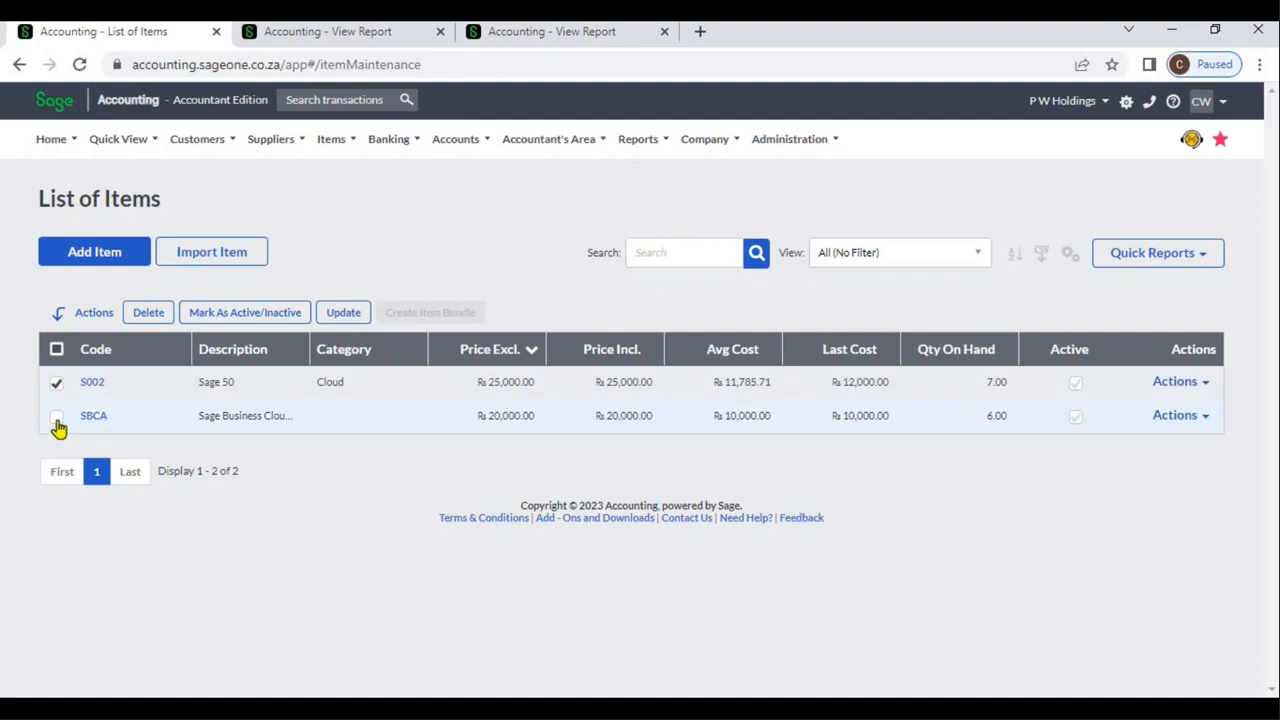
Select only item SBCA and bulk update its sales account to Sage Business Cloud Accounting Sales
left_click(56, 418)
left_click(57, 383)
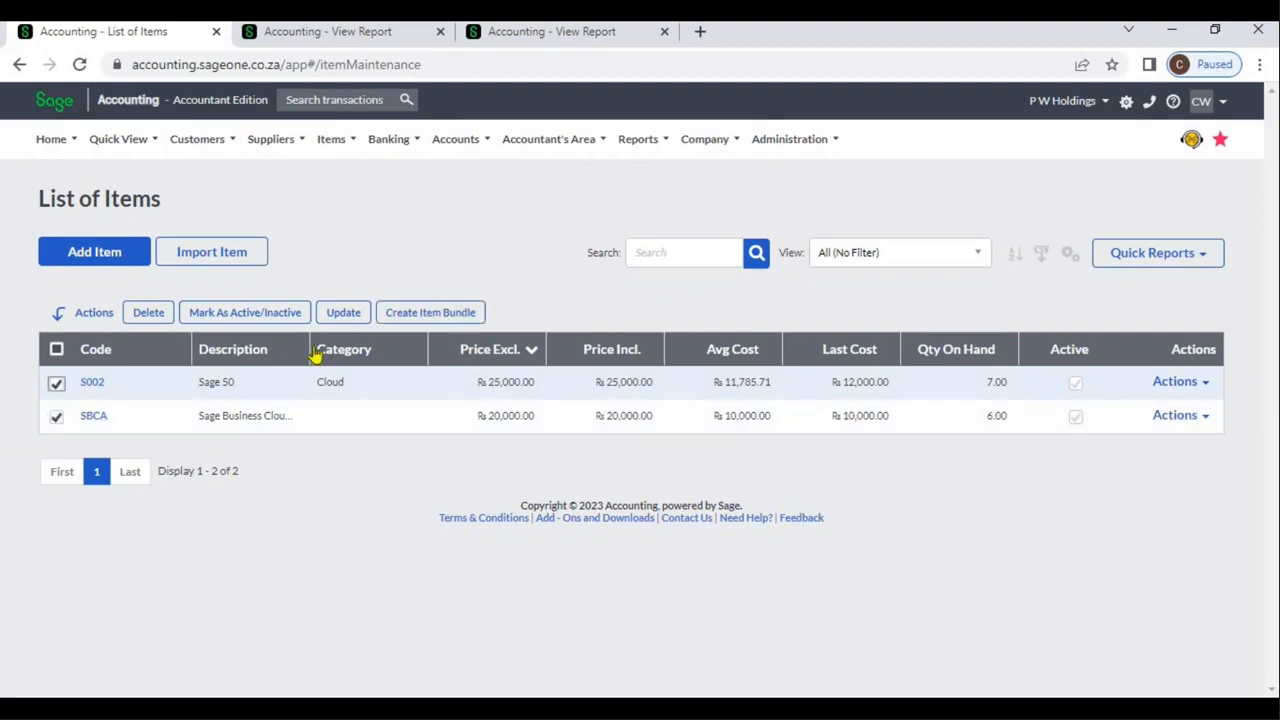
left_click(341, 316)
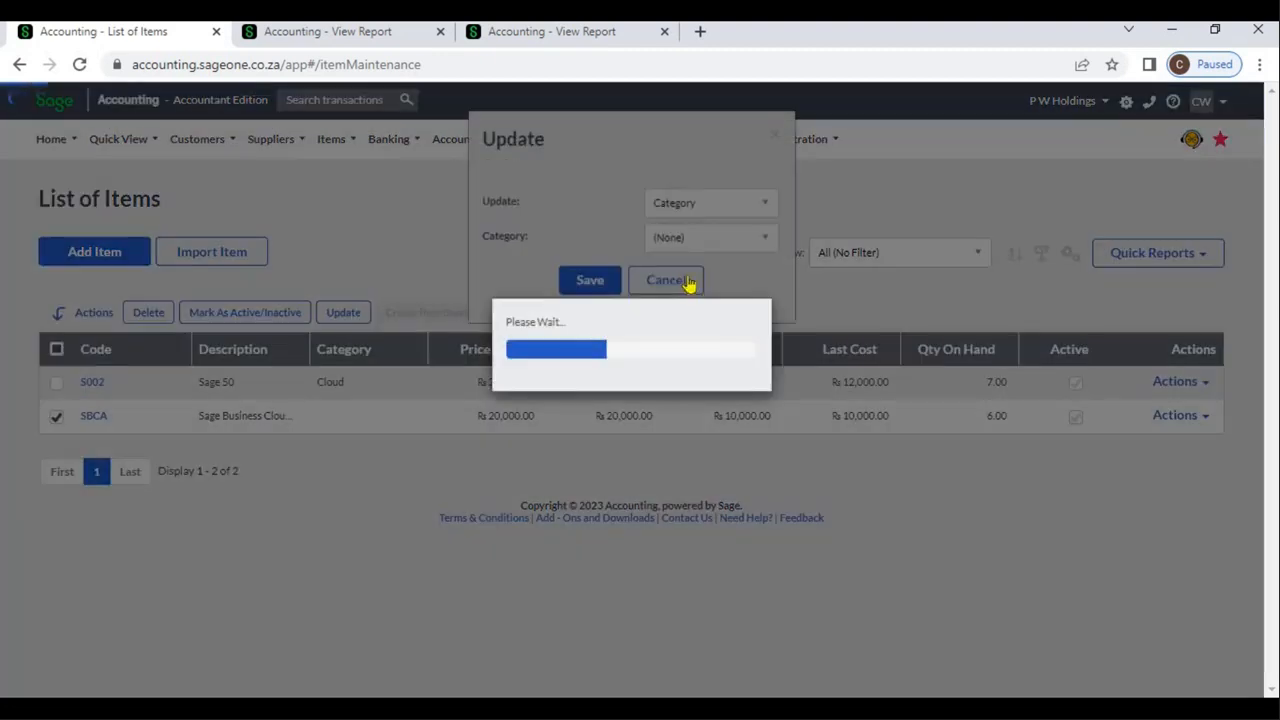
left_click(762, 206)
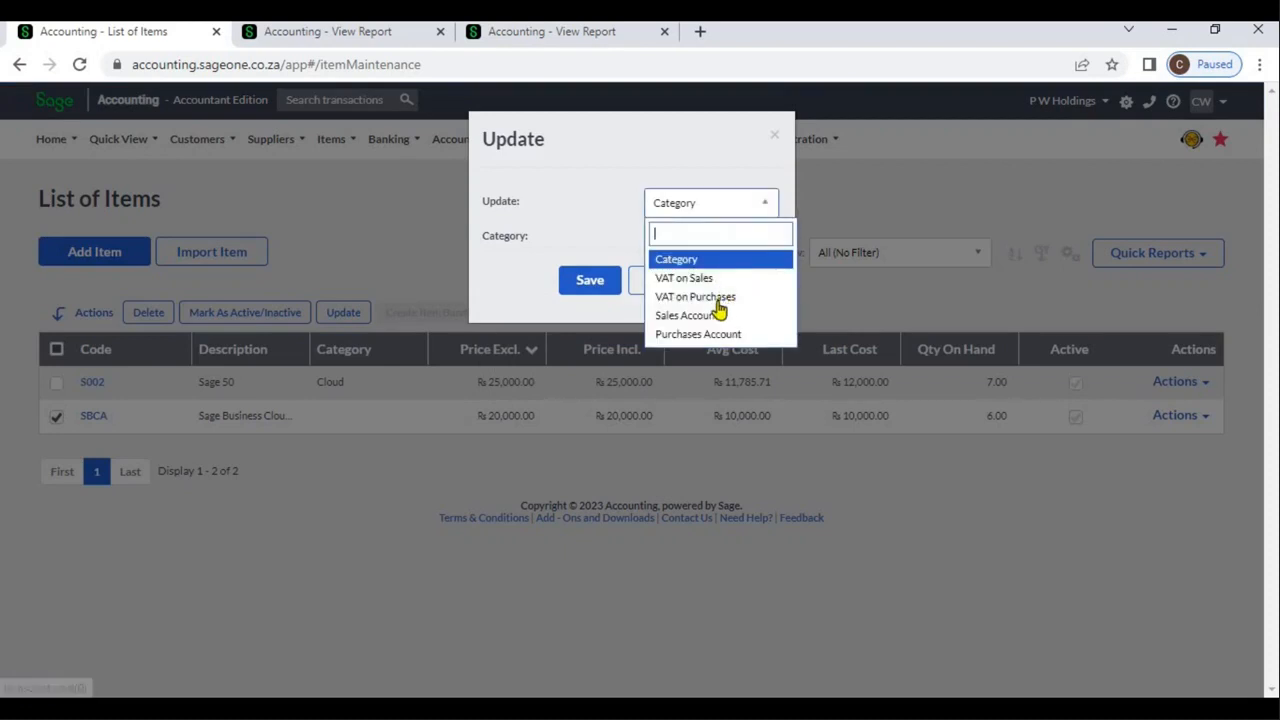
left_click(718, 316)
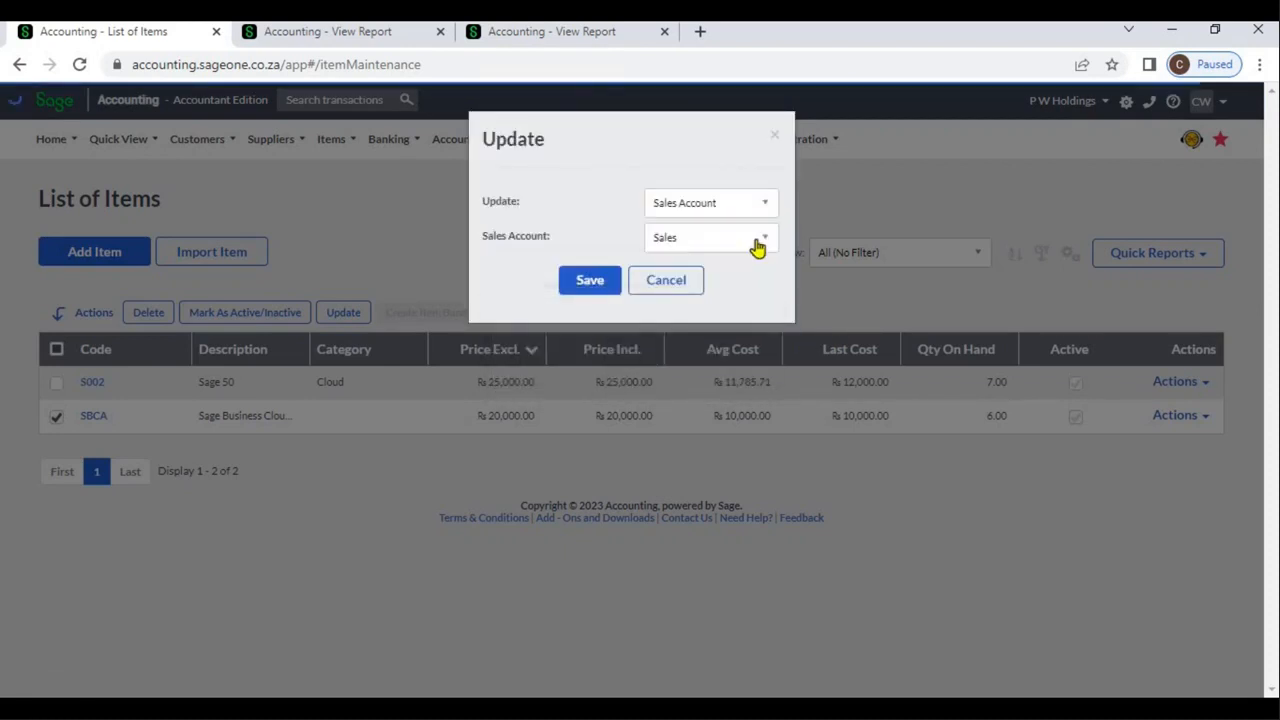
left_click(760, 245)
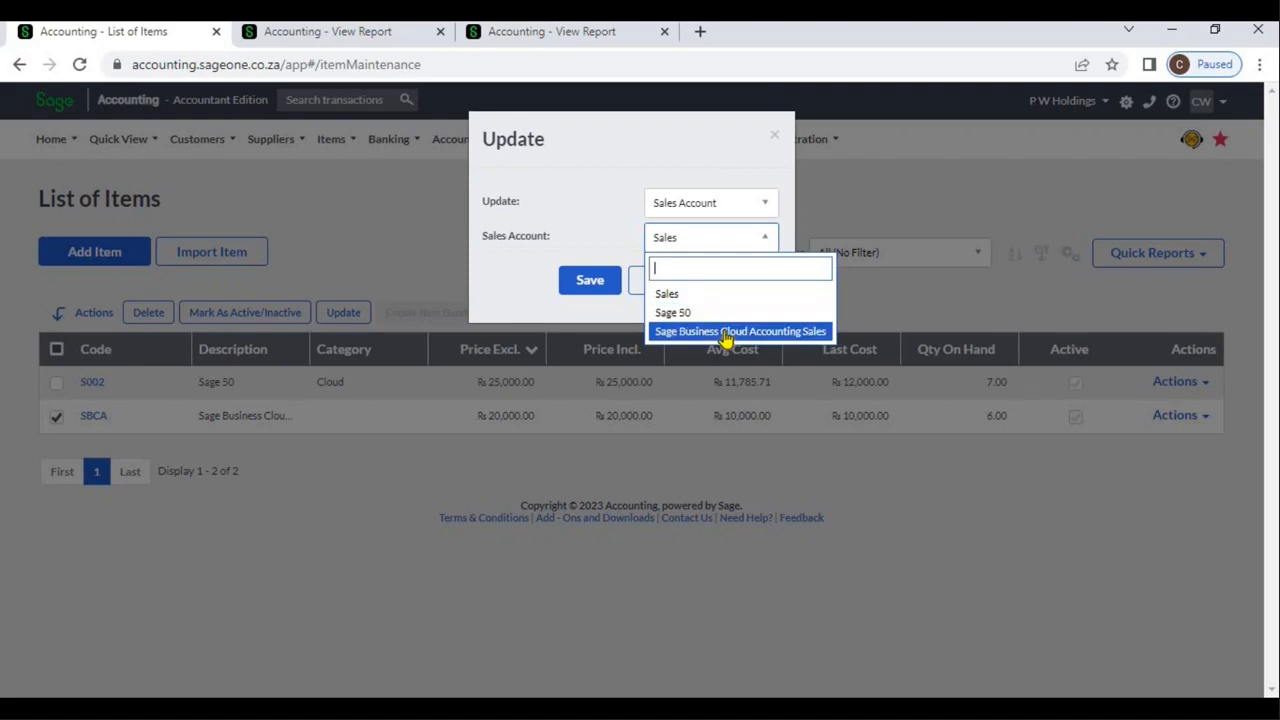
left_click(715, 331)
left_click(580, 292)
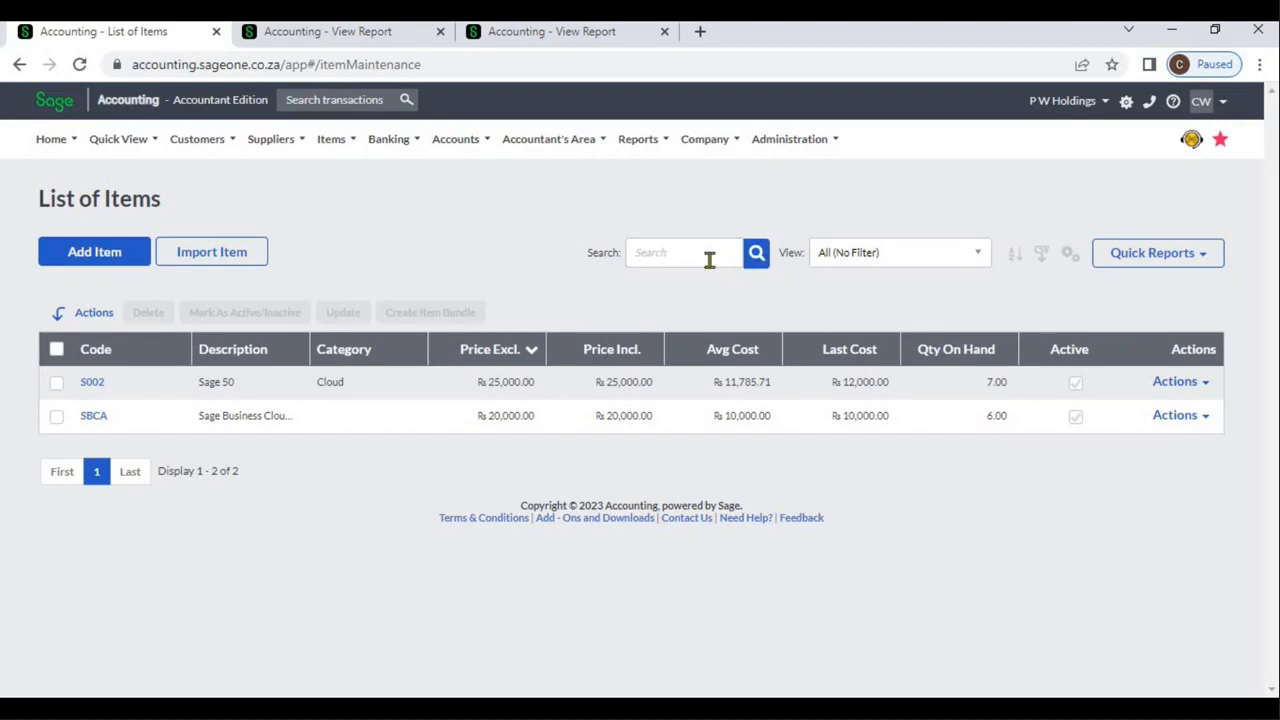
Search the list of items for Business, clear the search and view the available list filters
left_click(709, 260)
type("siness")
key("Return")
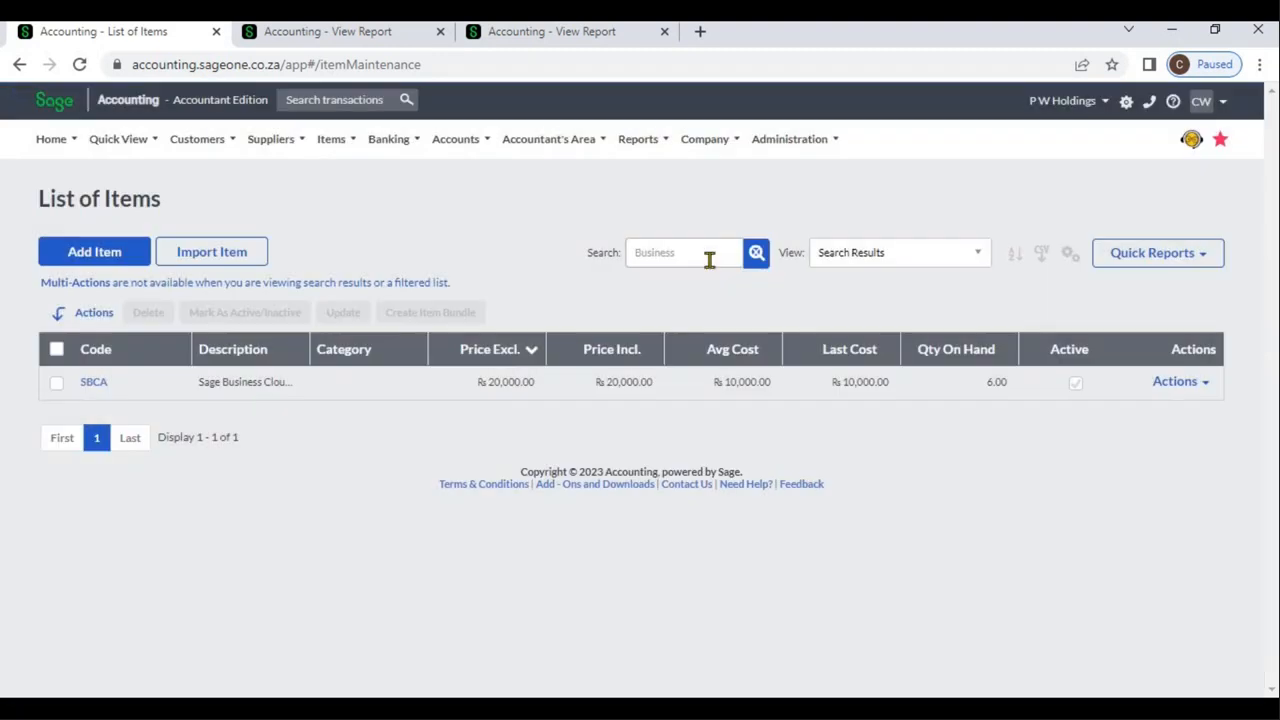
left_click(757, 254)
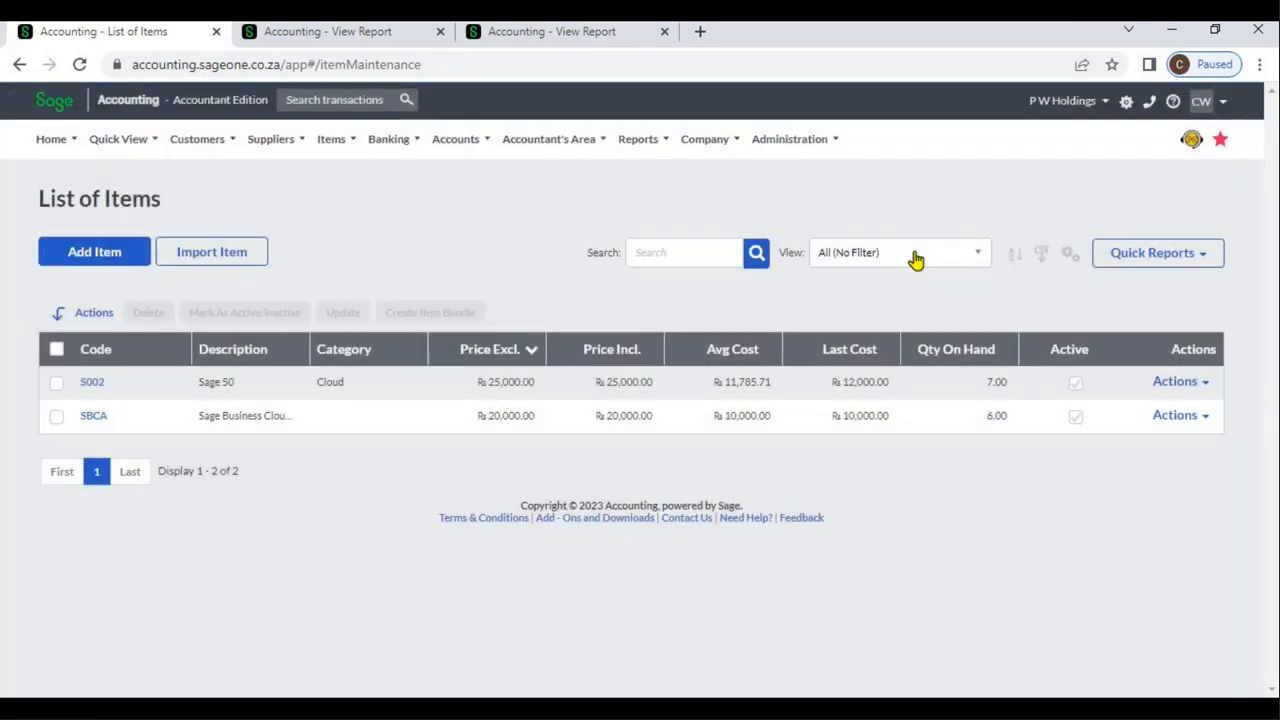
left_click(916, 257)
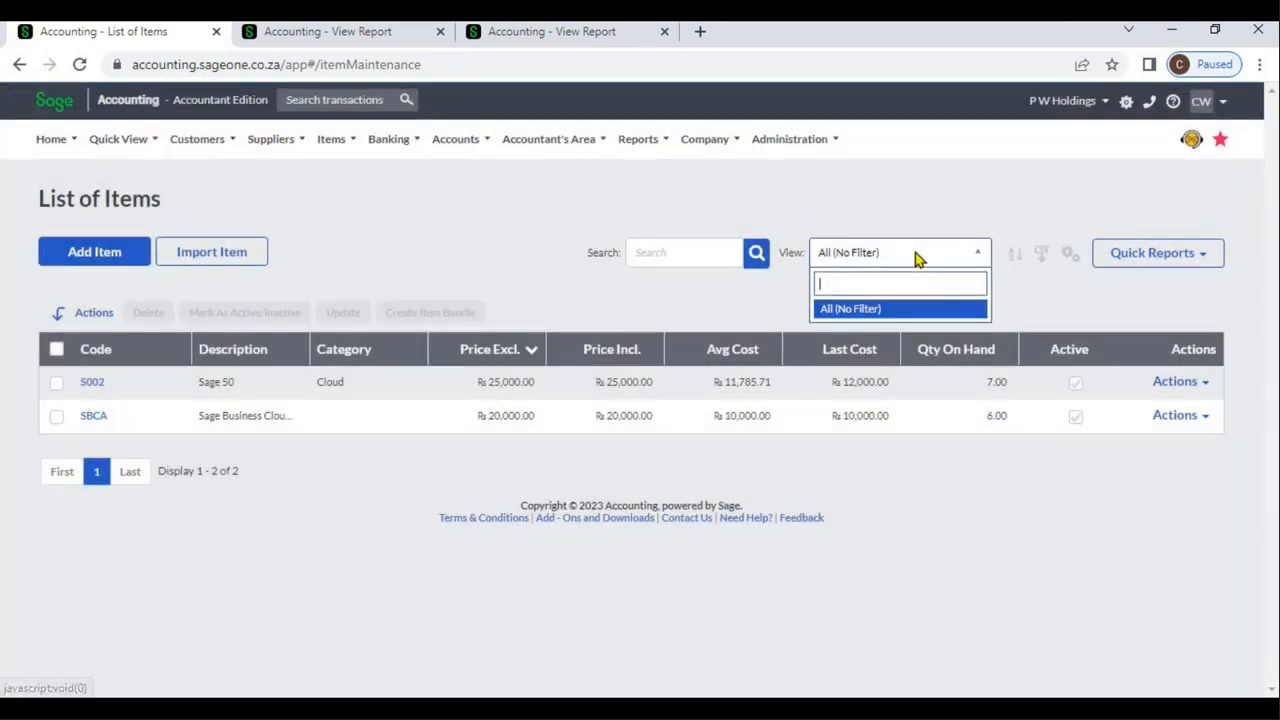
Sort the list of items by Avg Cost (Smallest to Largest), Code (A to Z) and GP Amount (Smallest to Largest)
left_click(1018, 258)
left_click(1018, 258)
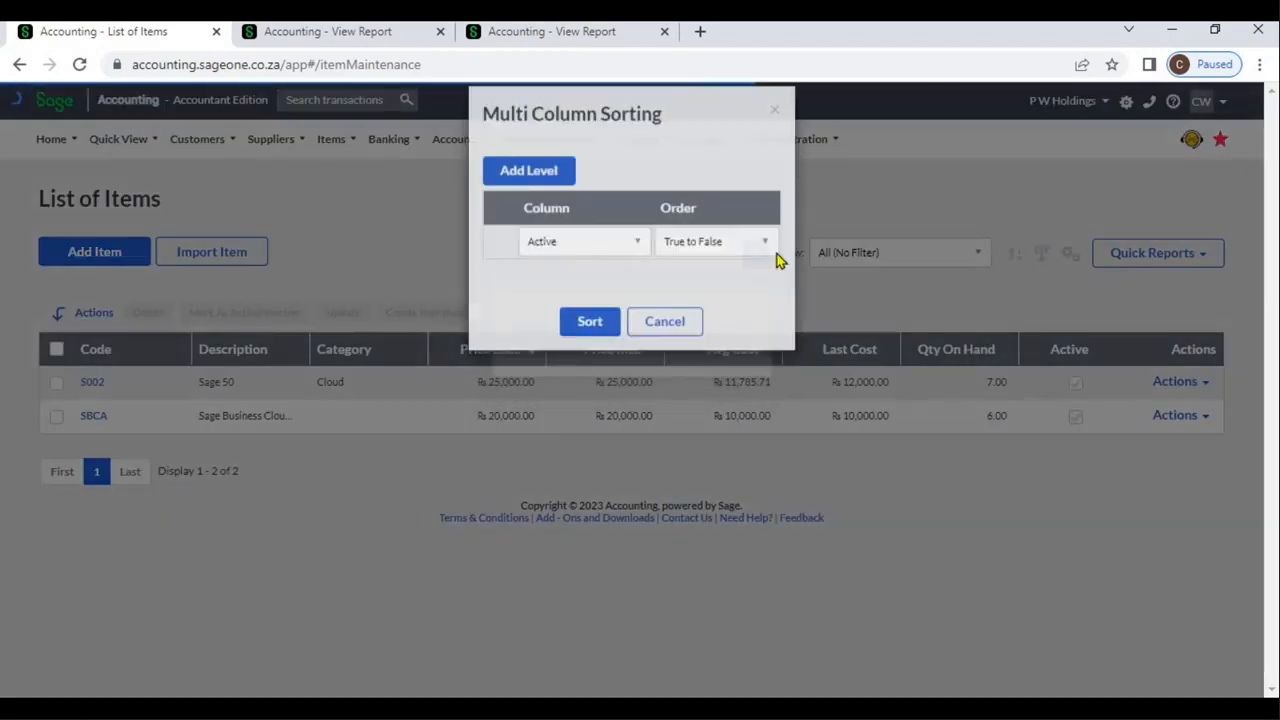
left_click(553, 198)
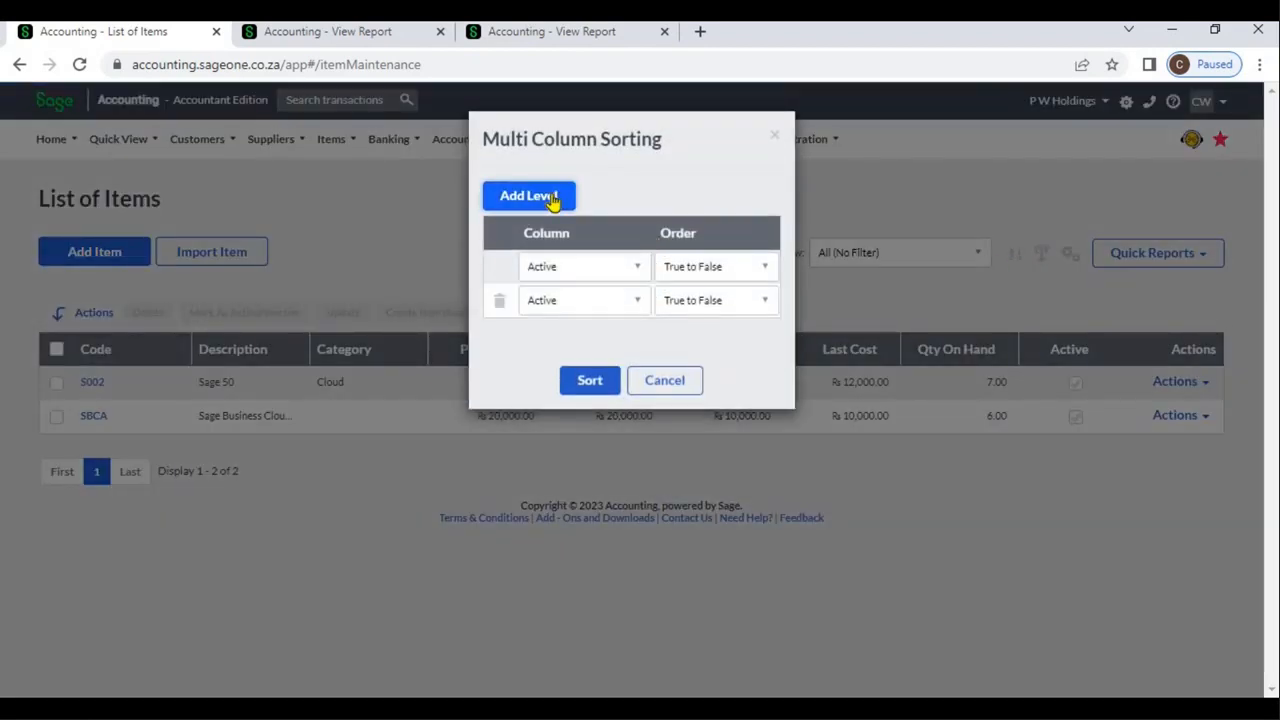
left_click(553, 198)
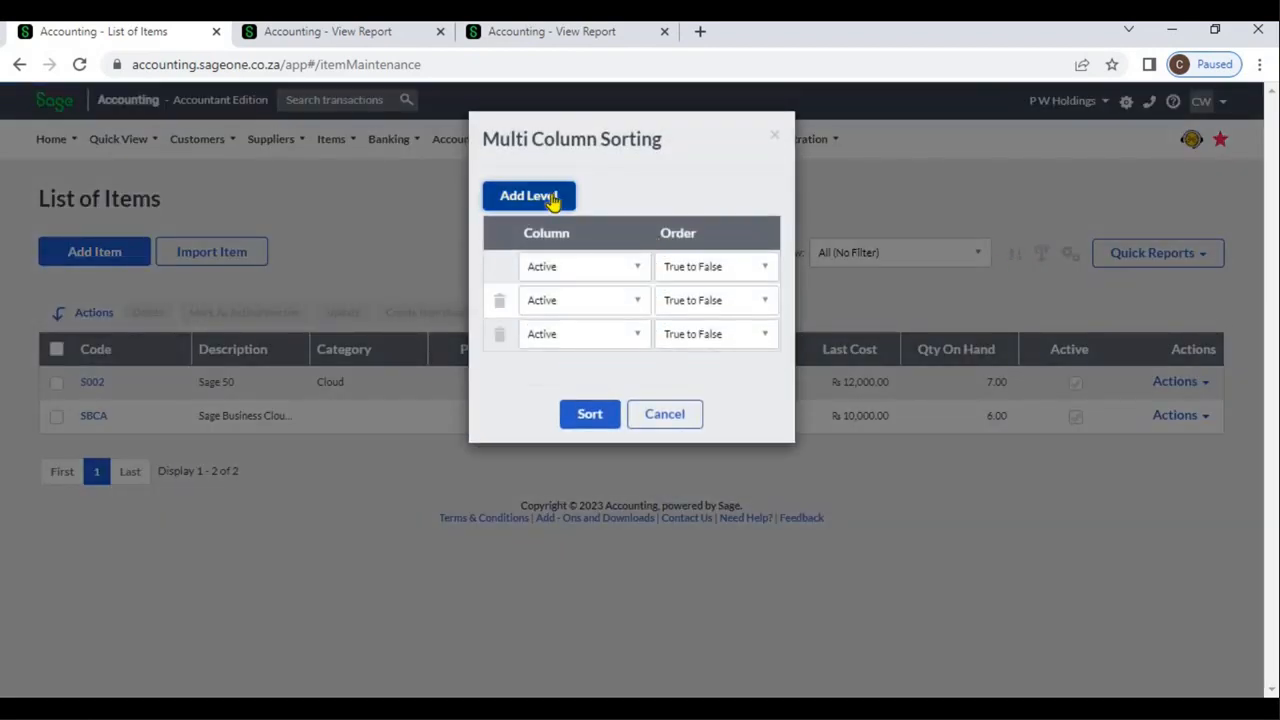
left_click(622, 268)
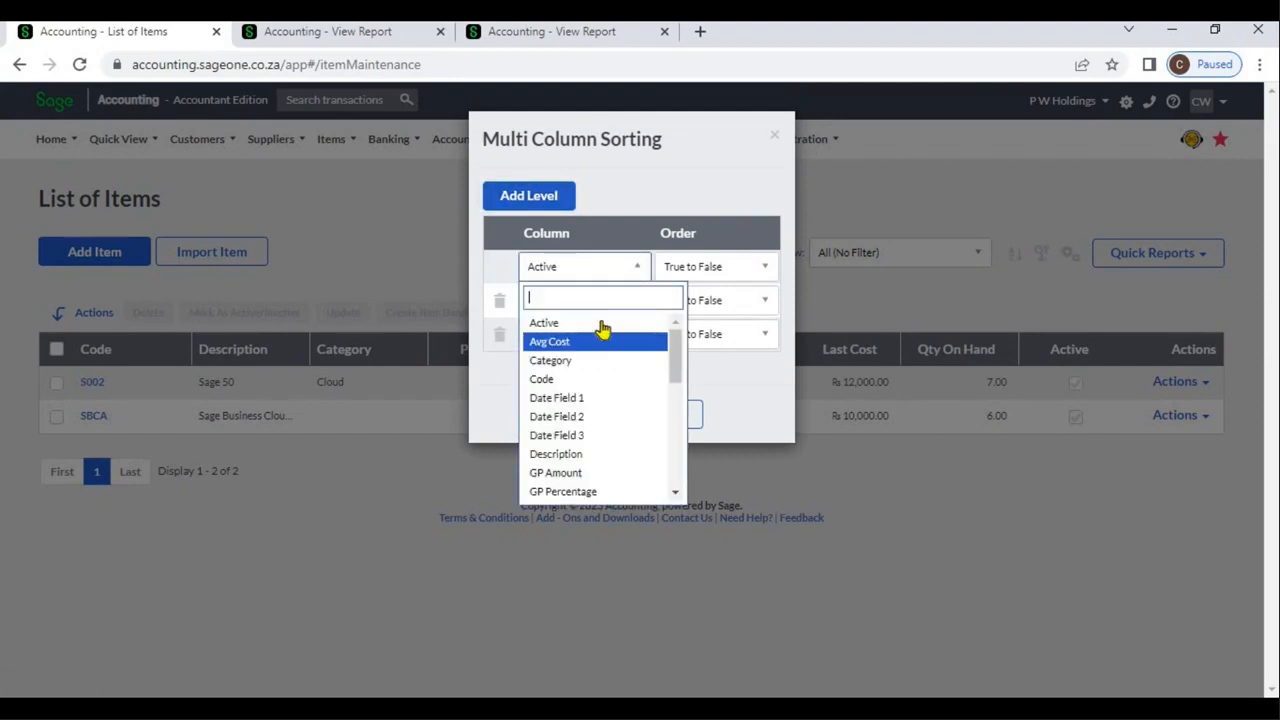
left_click(598, 341)
left_click(622, 302)
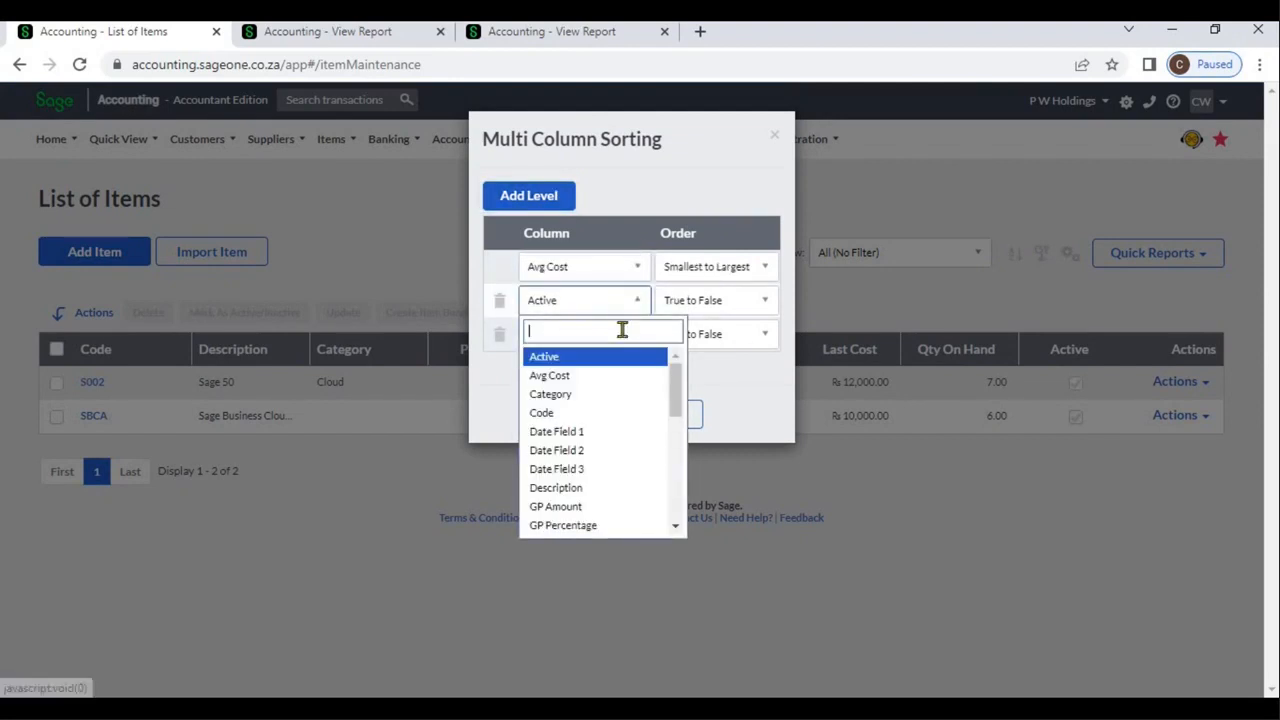
left_click(607, 416)
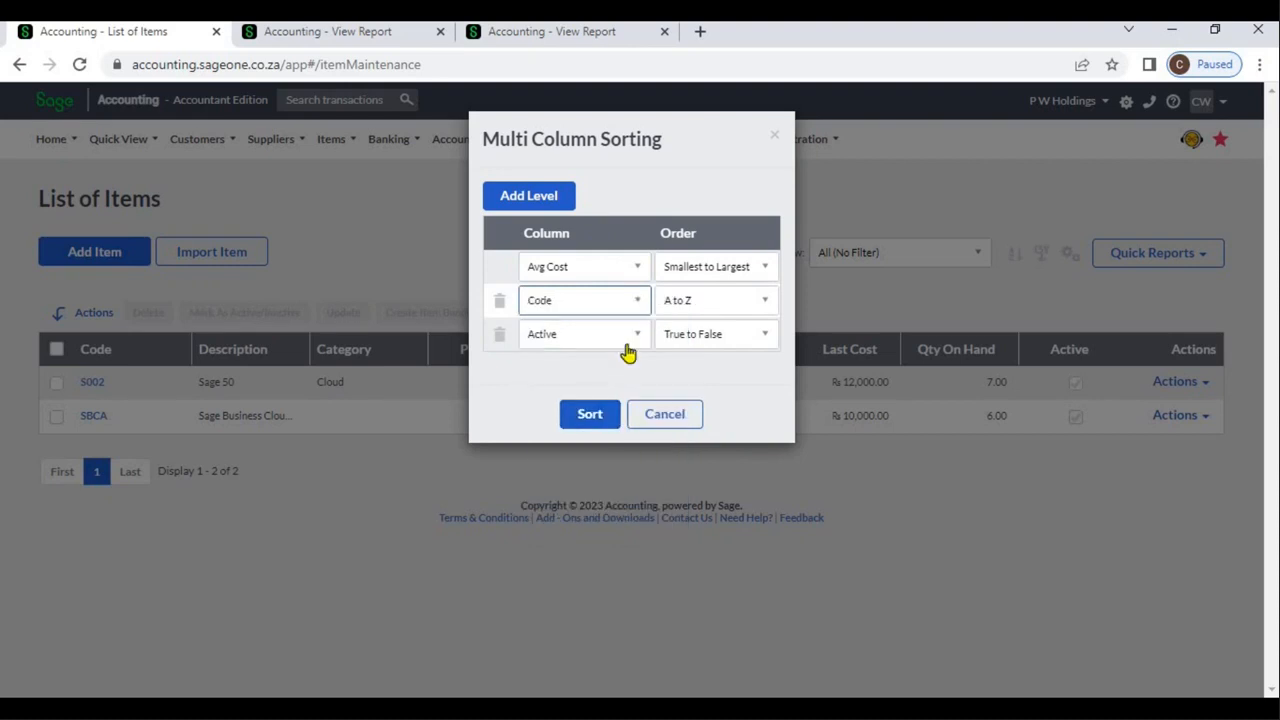
left_click(625, 342)
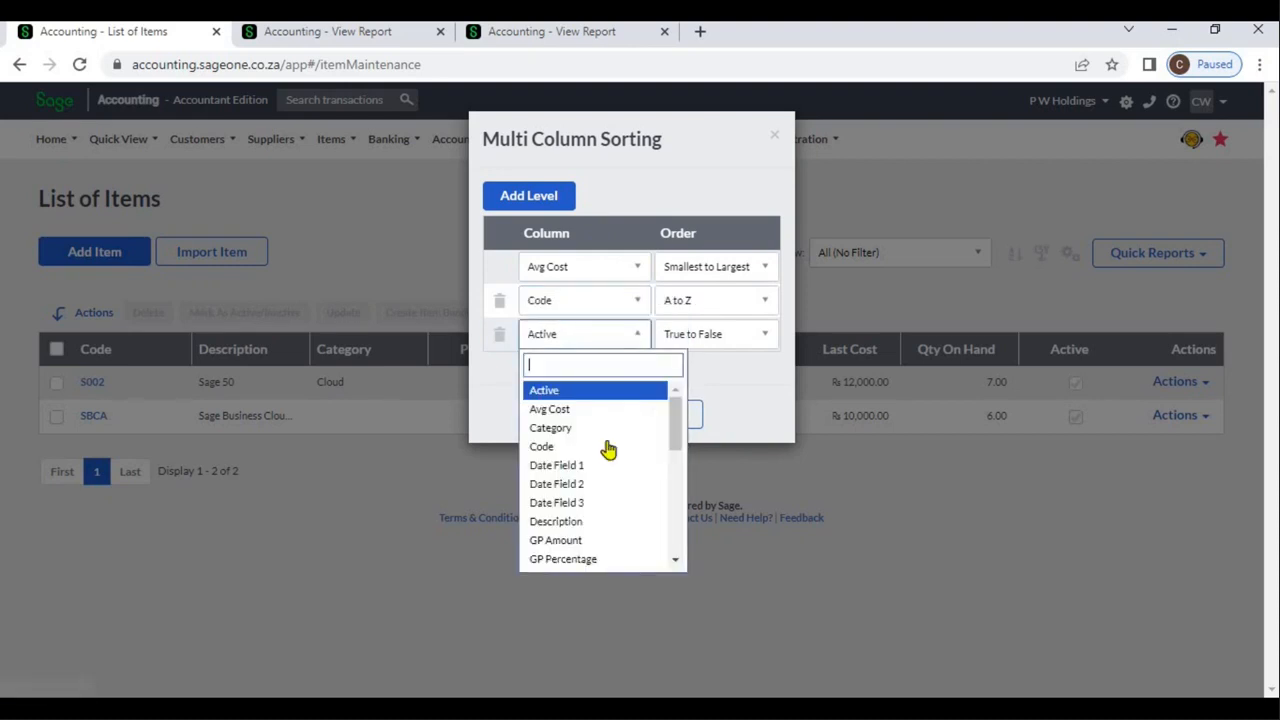
left_click(597, 540)
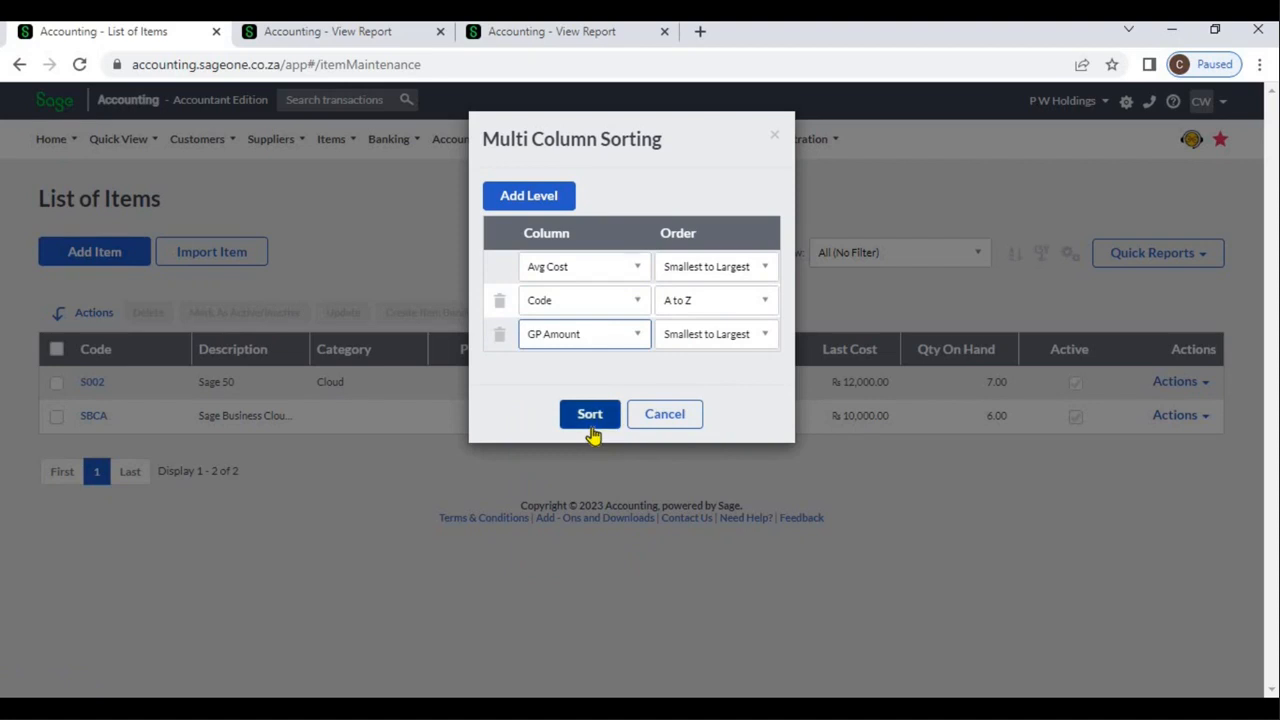
left_click(593, 428)
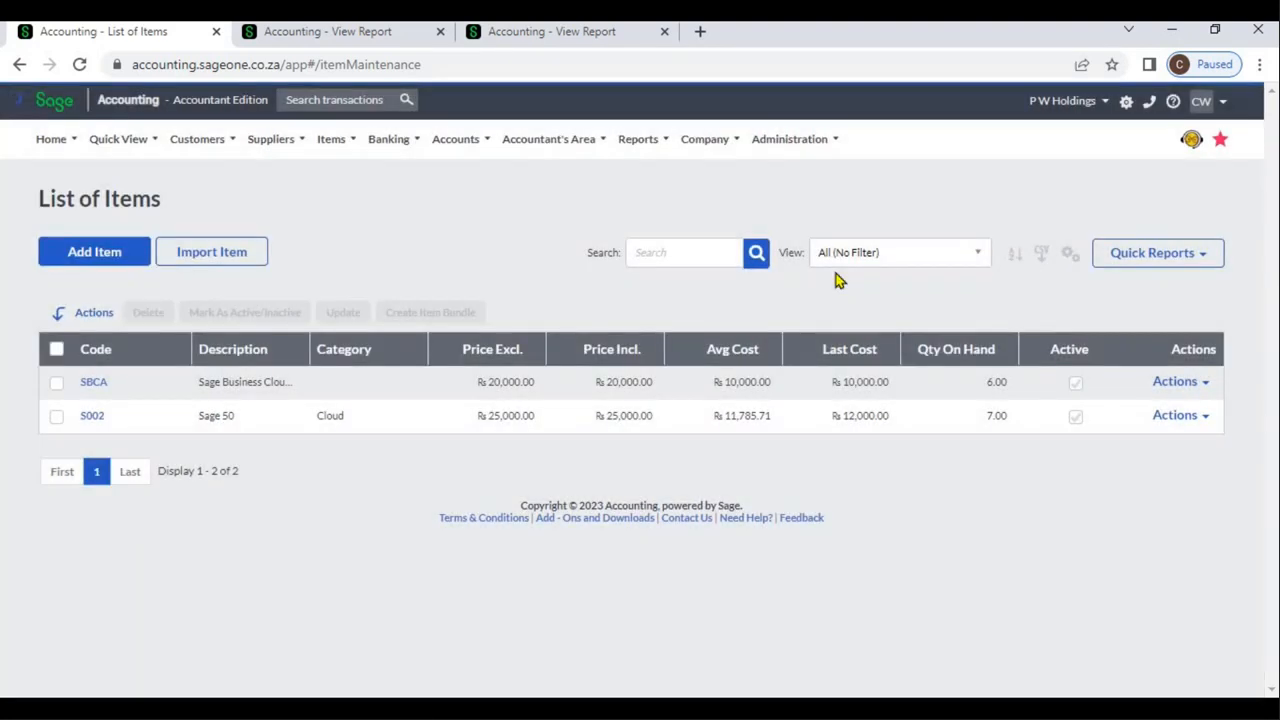
Export the list of items to CSV and add the Item Type column to the item grid
left_click(1041, 255)
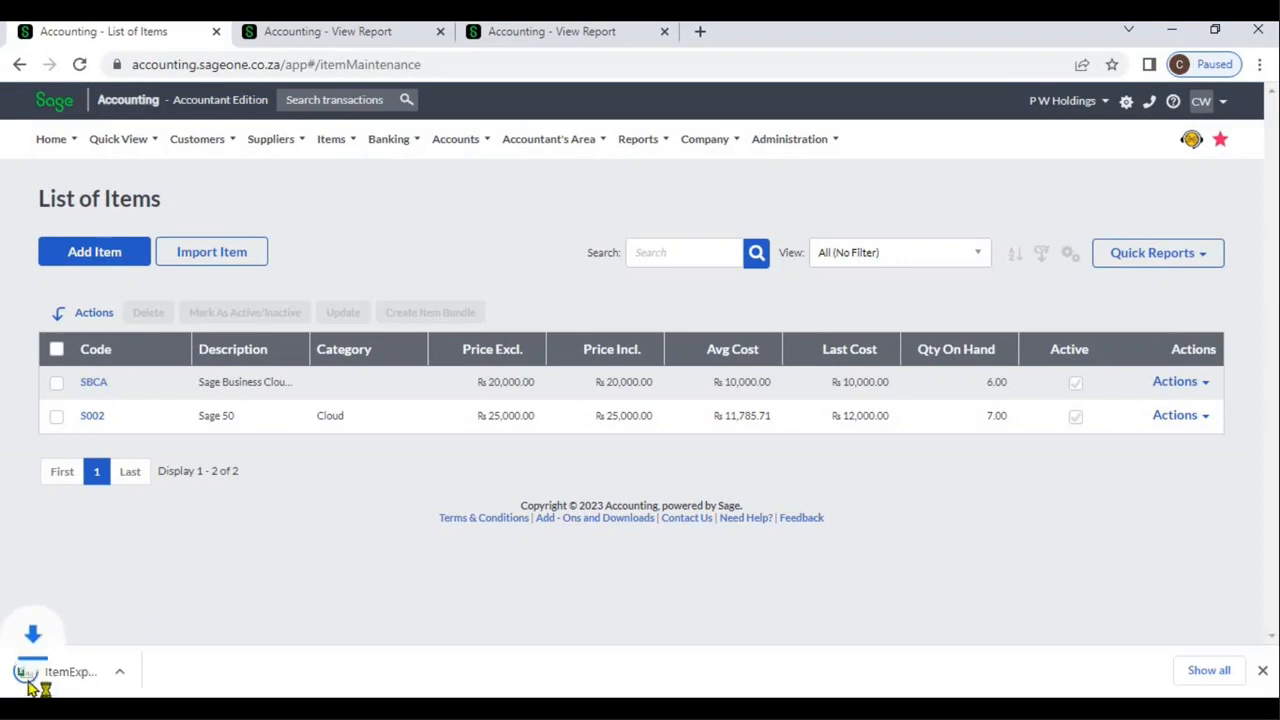
left_click(1259, 671)
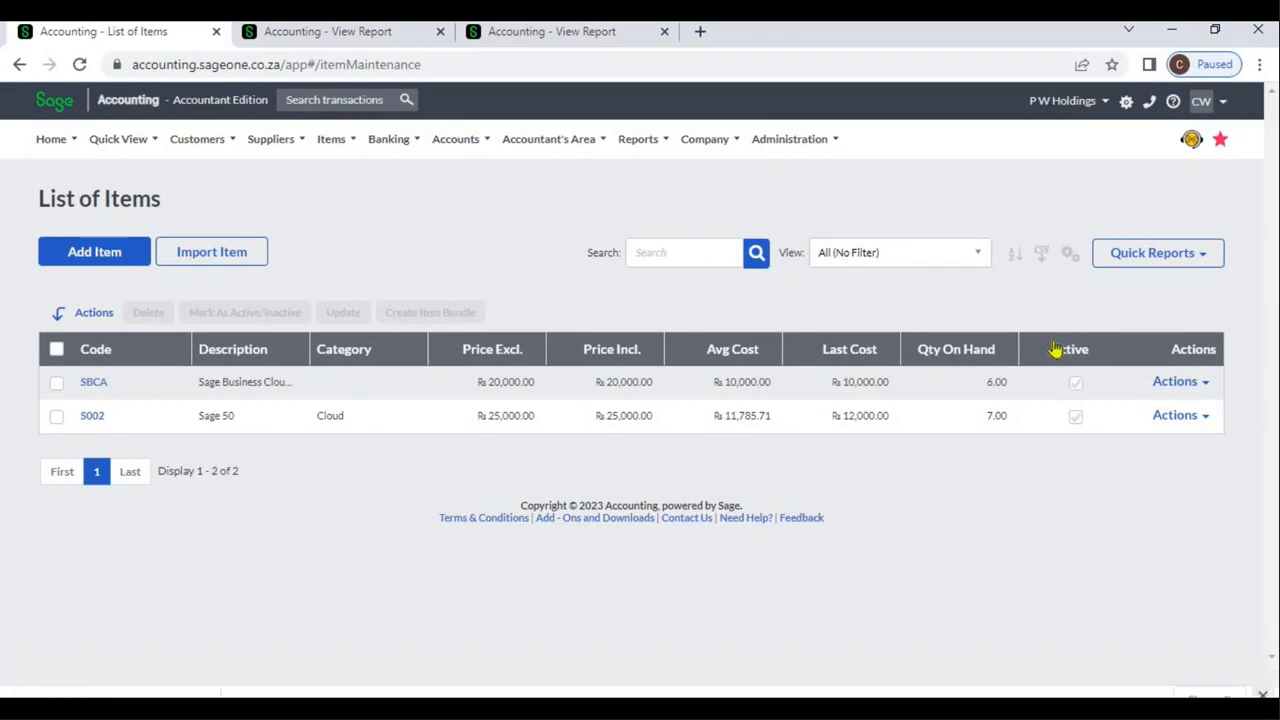
left_click(1069, 262)
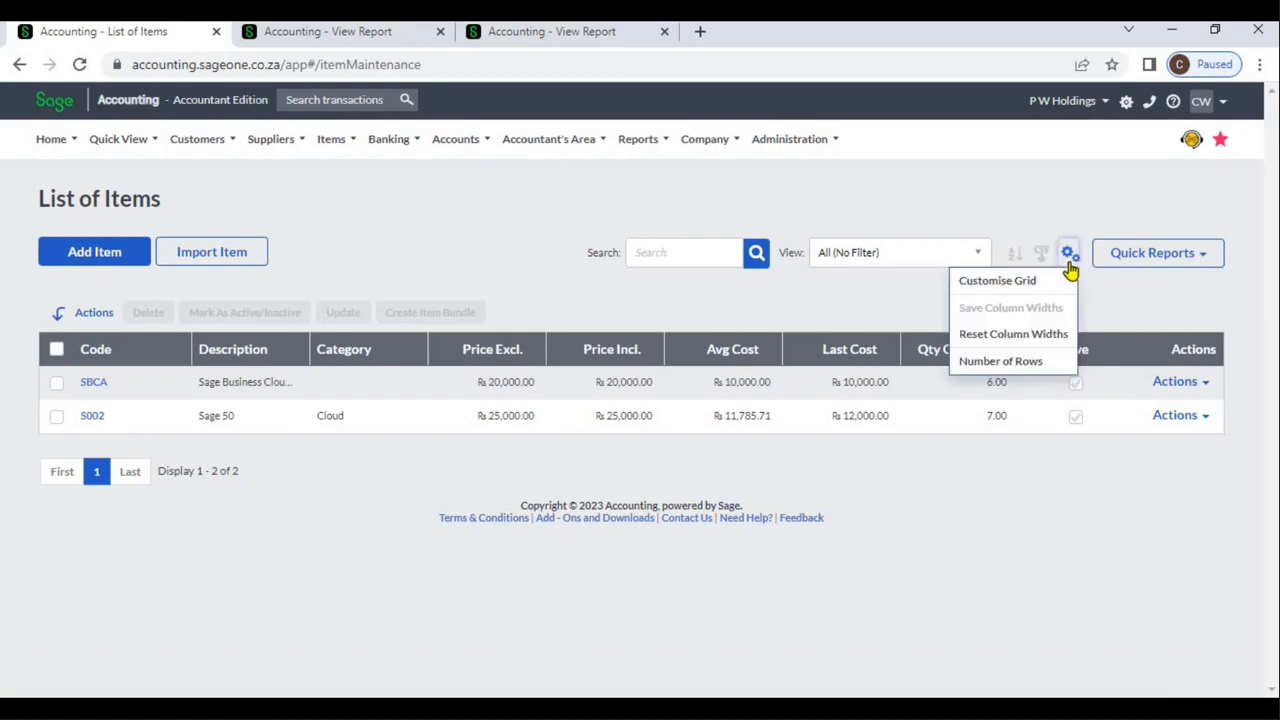
left_click(1048, 286)
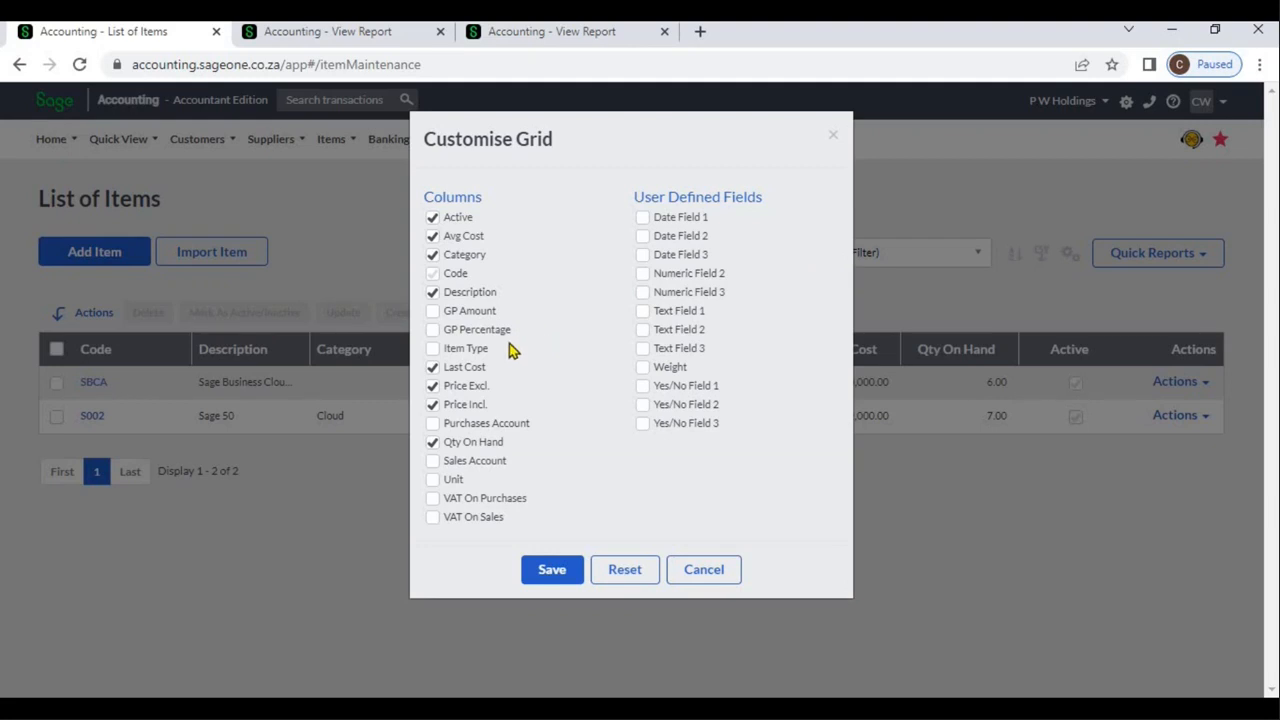
left_click(433, 350)
left_click(551, 570)
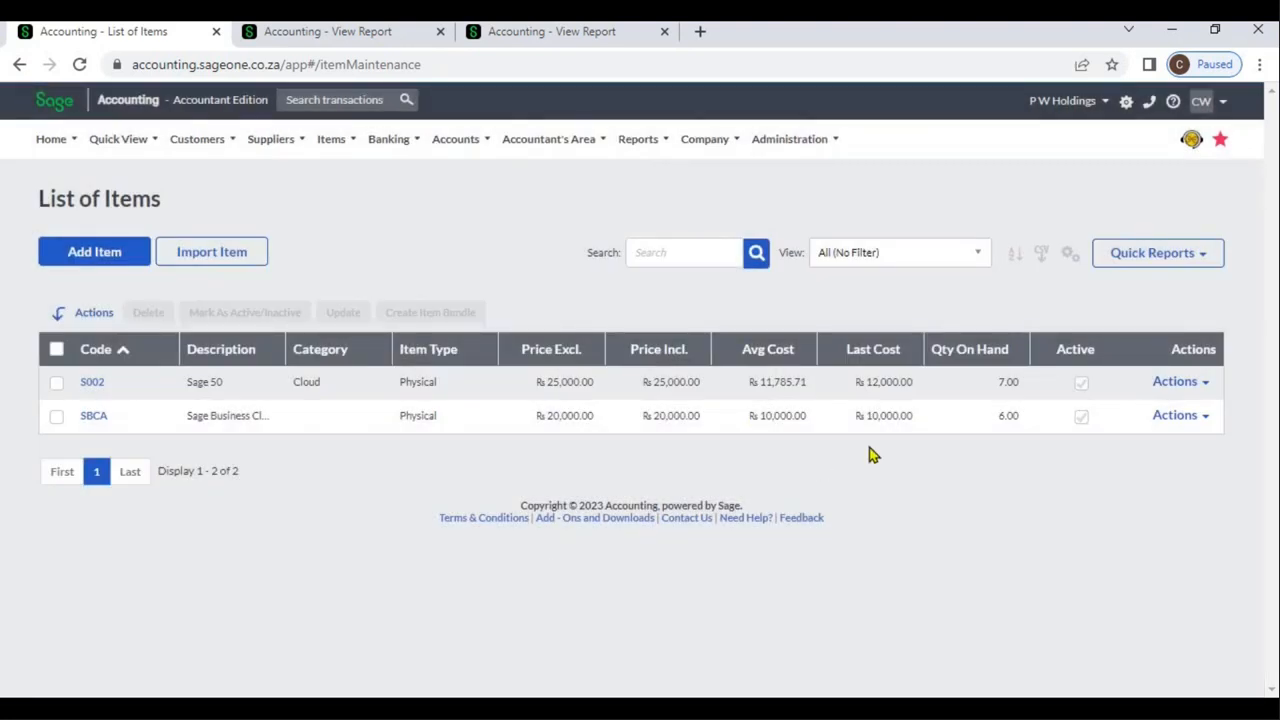
Remove the Price Incl. column from the item grid and save the layout
left_click(1070, 258)
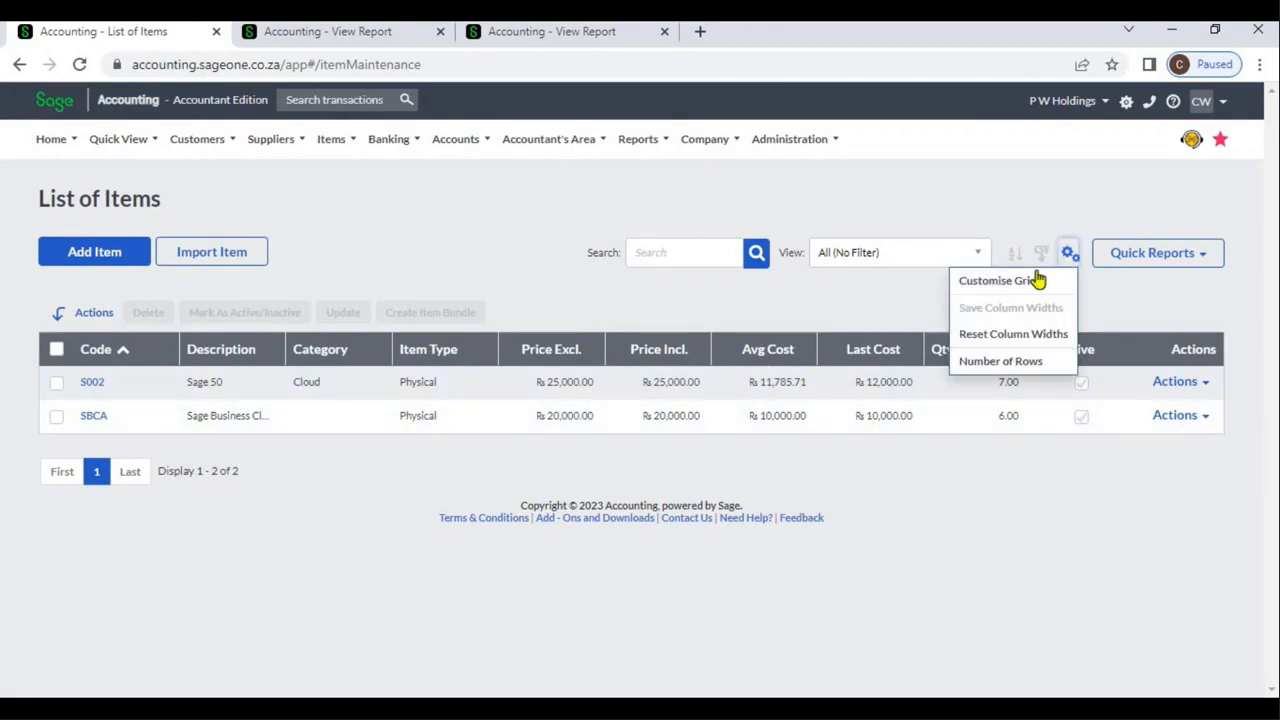
left_click(1036, 277)
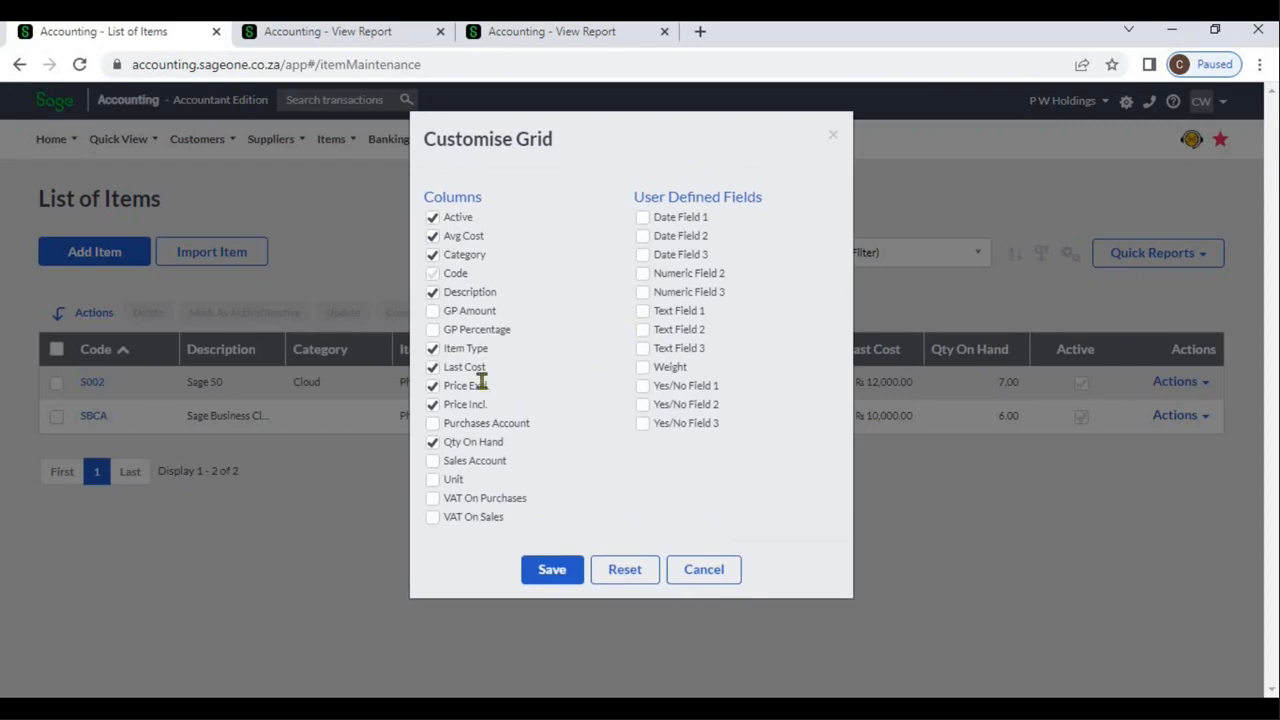
left_click(433, 405)
left_click(433, 405)
key("space")
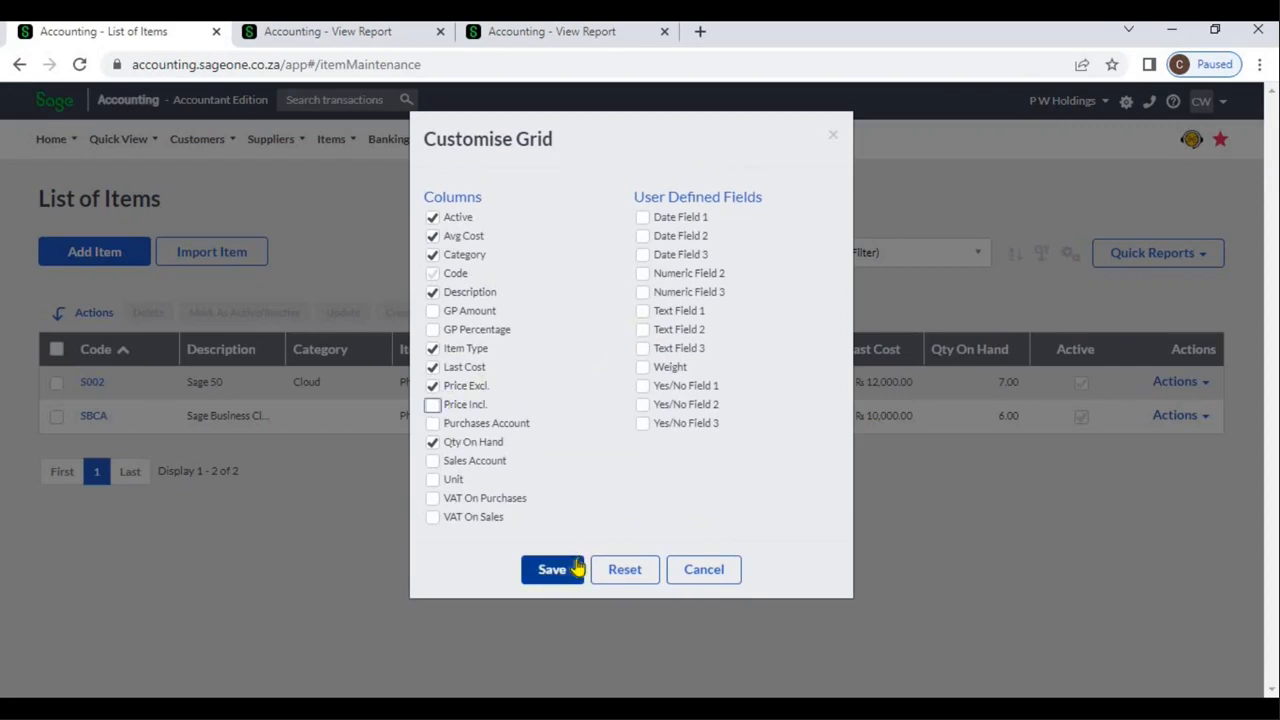
left_click(568, 572)
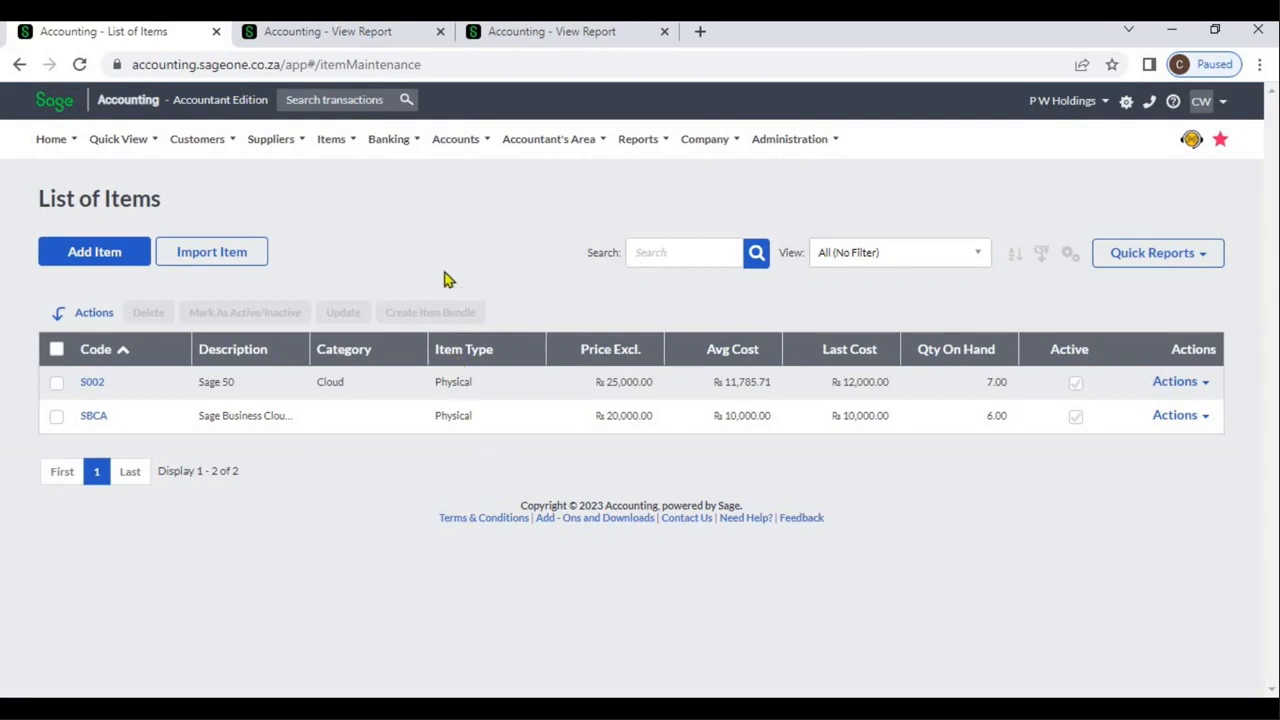
Start a new supplier invoice from the Supplier Invoices list
left_click(204, 149)
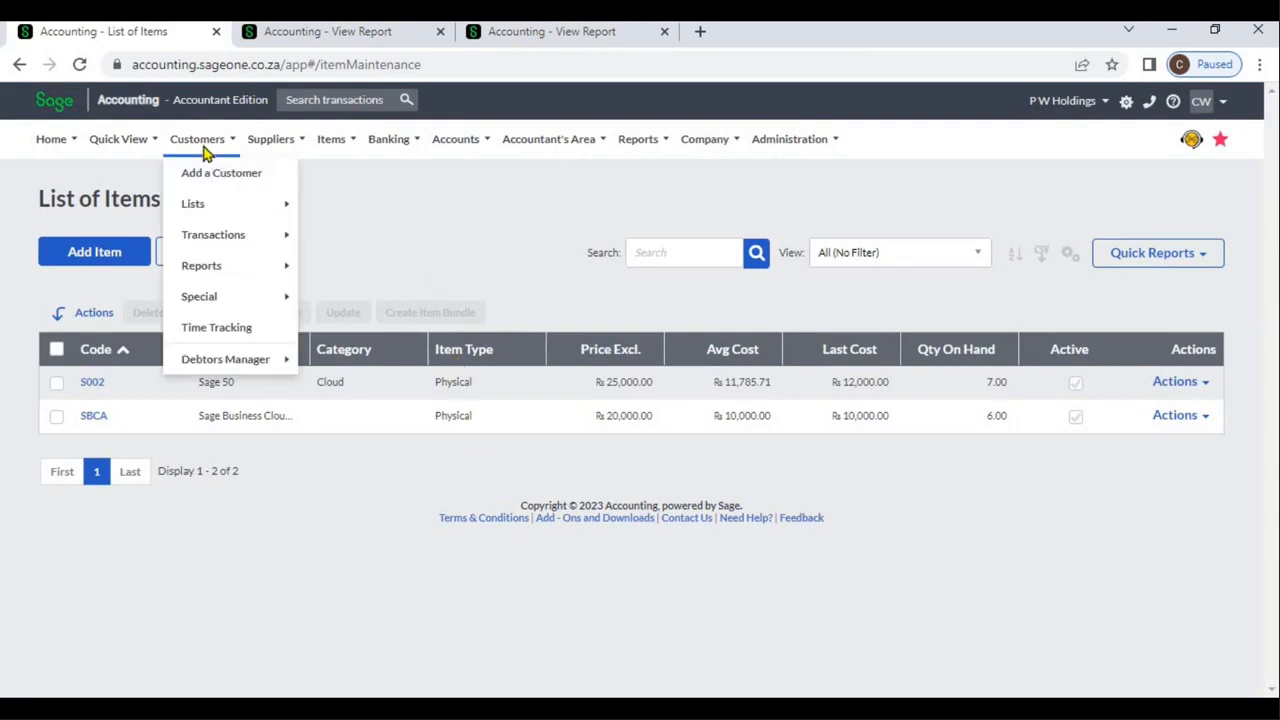
left_click(265, 147)
mouse_move(278, 244)
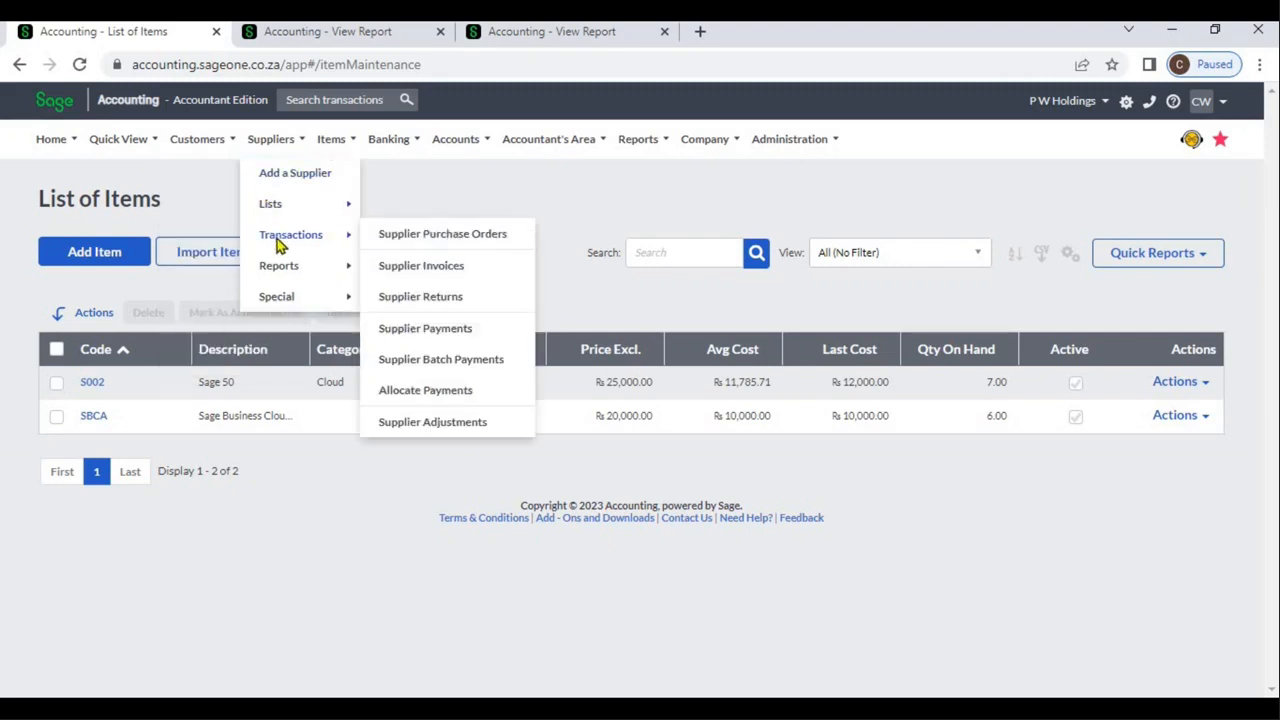
left_click(405, 272)
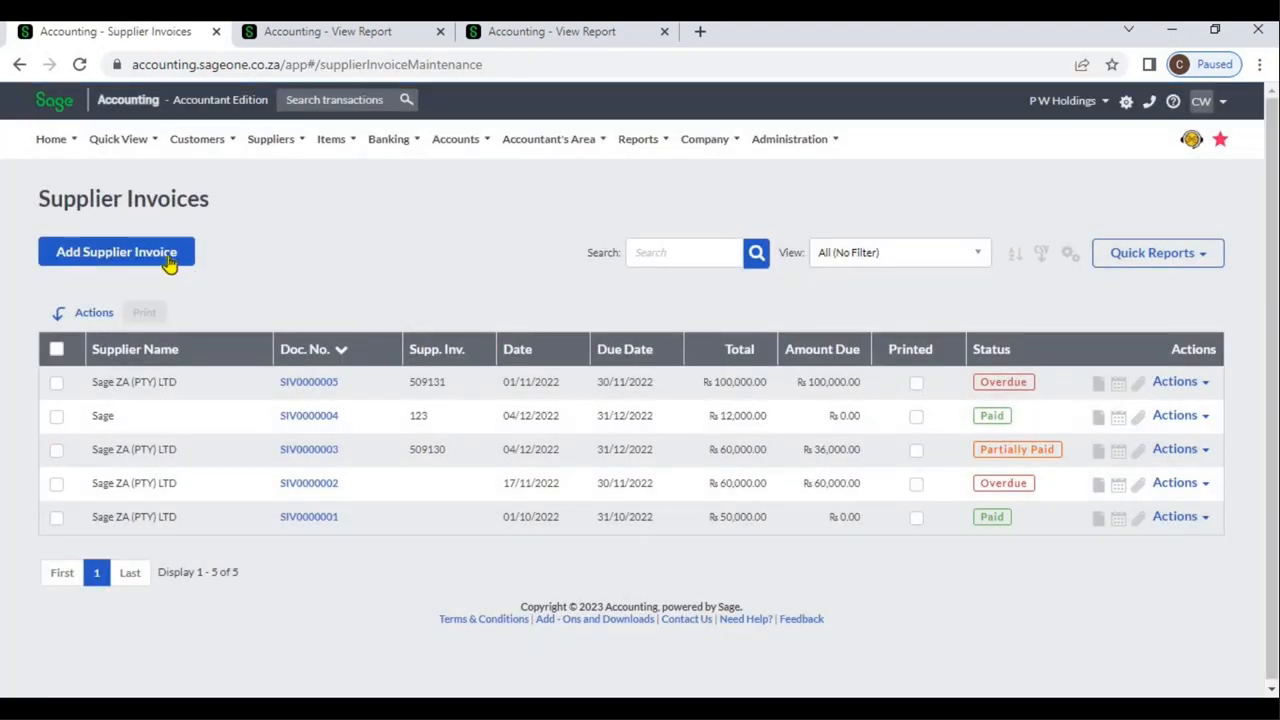
left_click(170, 260)
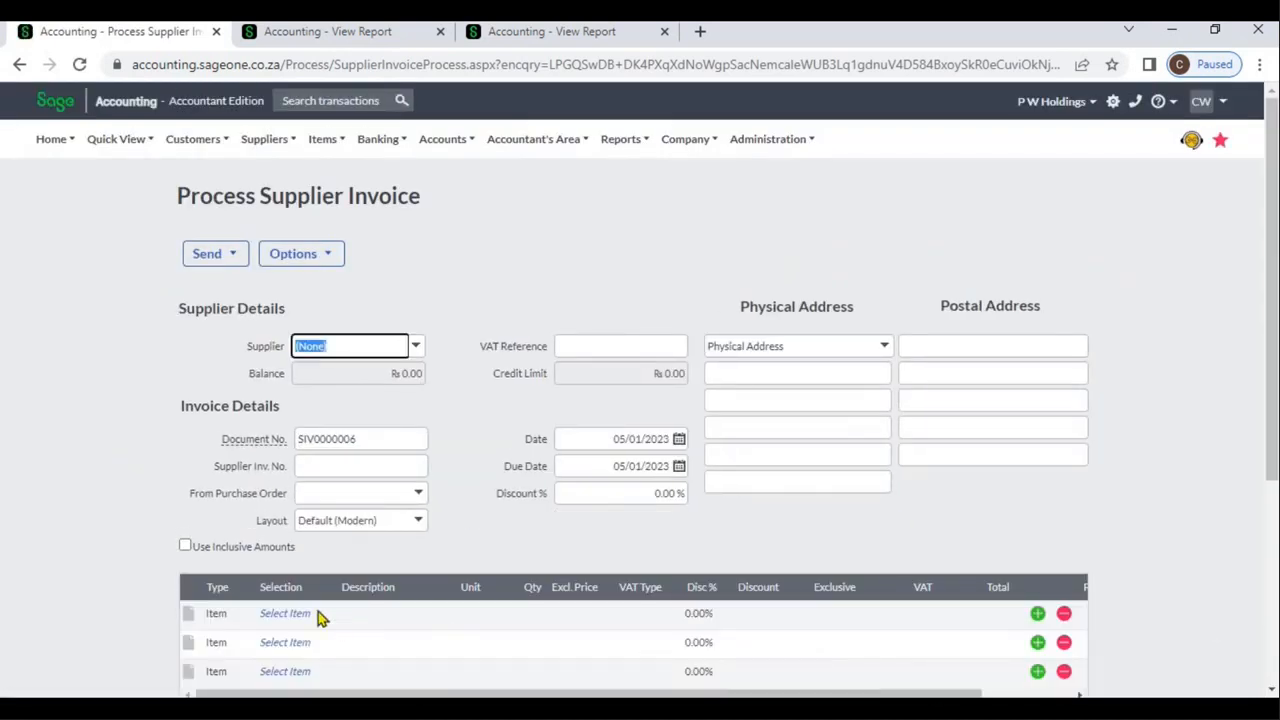
Examine the item choices and the Add New Item form from the invoice's first line, closing the form without saving
left_click(298, 614)
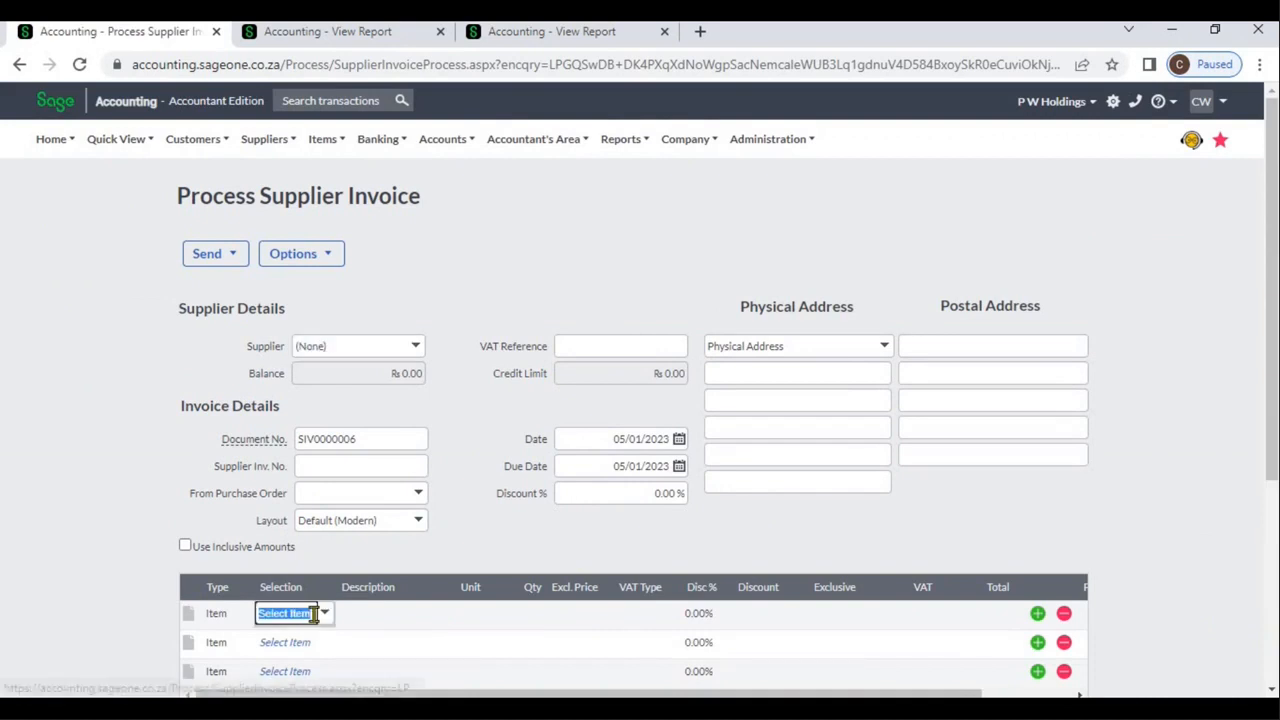
left_click(326, 615)
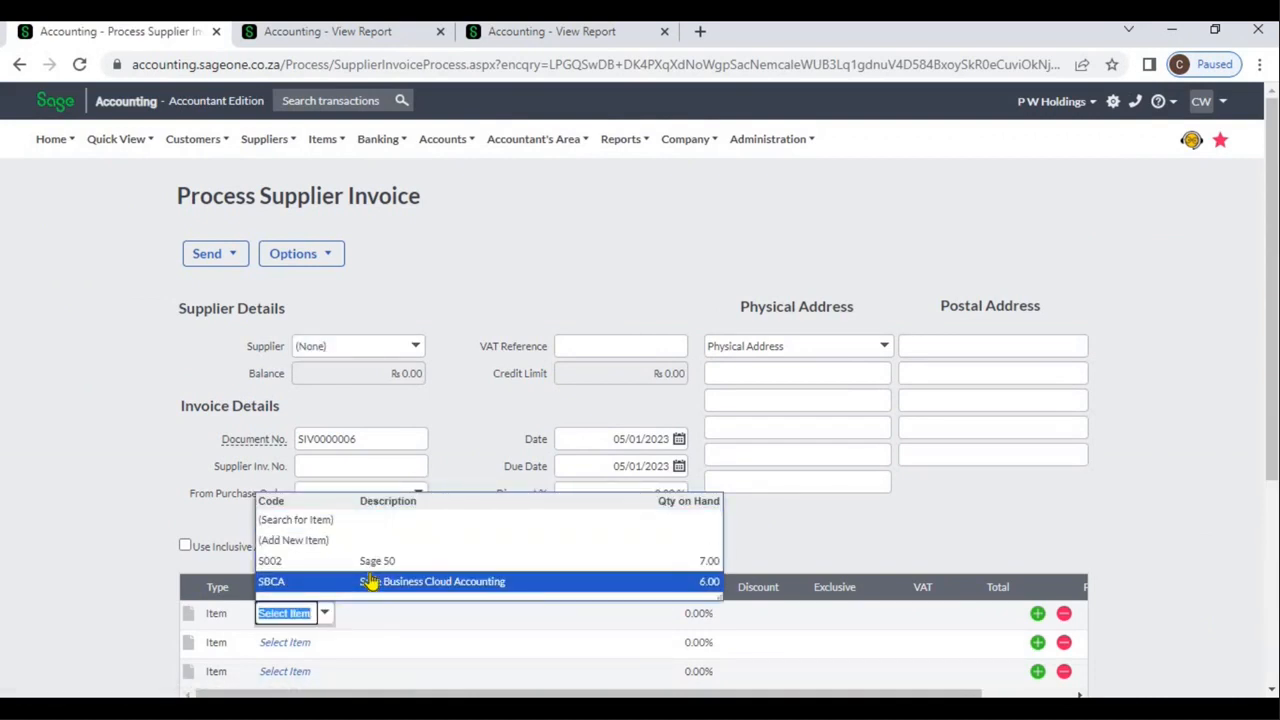
left_click(331, 548)
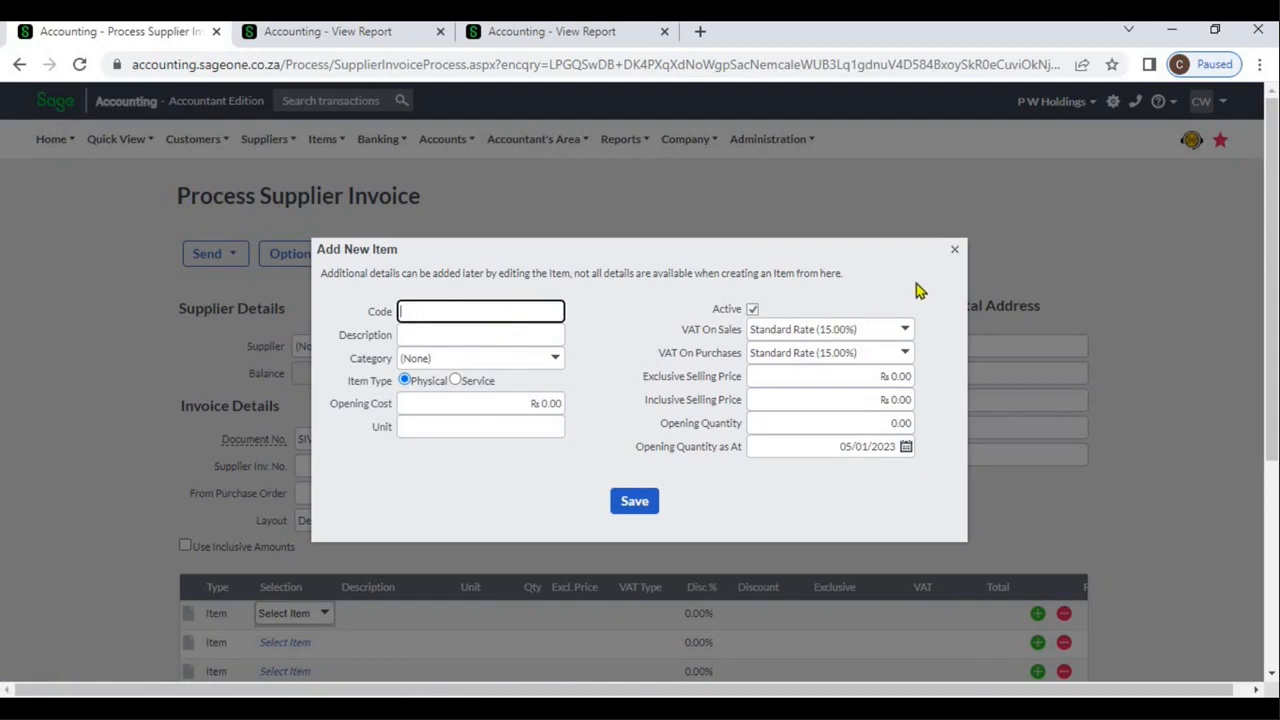
left_click(953, 251)
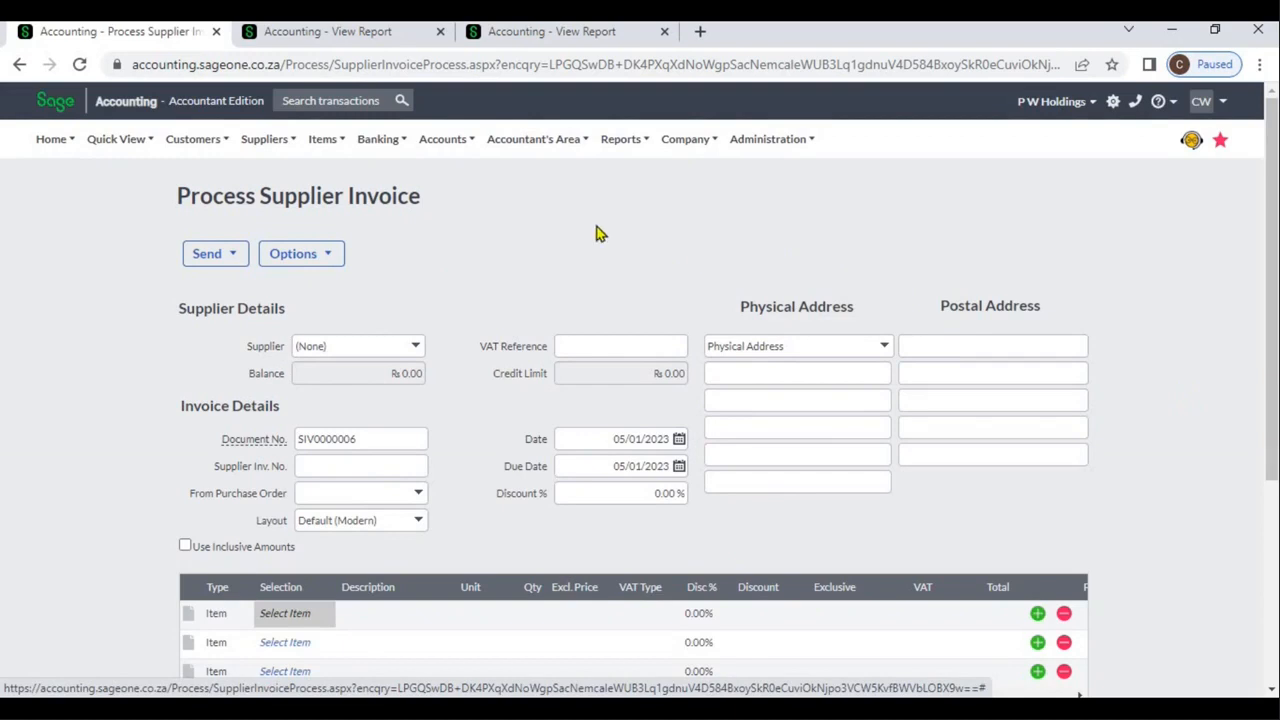
View the available item functions for adding items, lists, transactions and reports
mouse_move(330, 157)
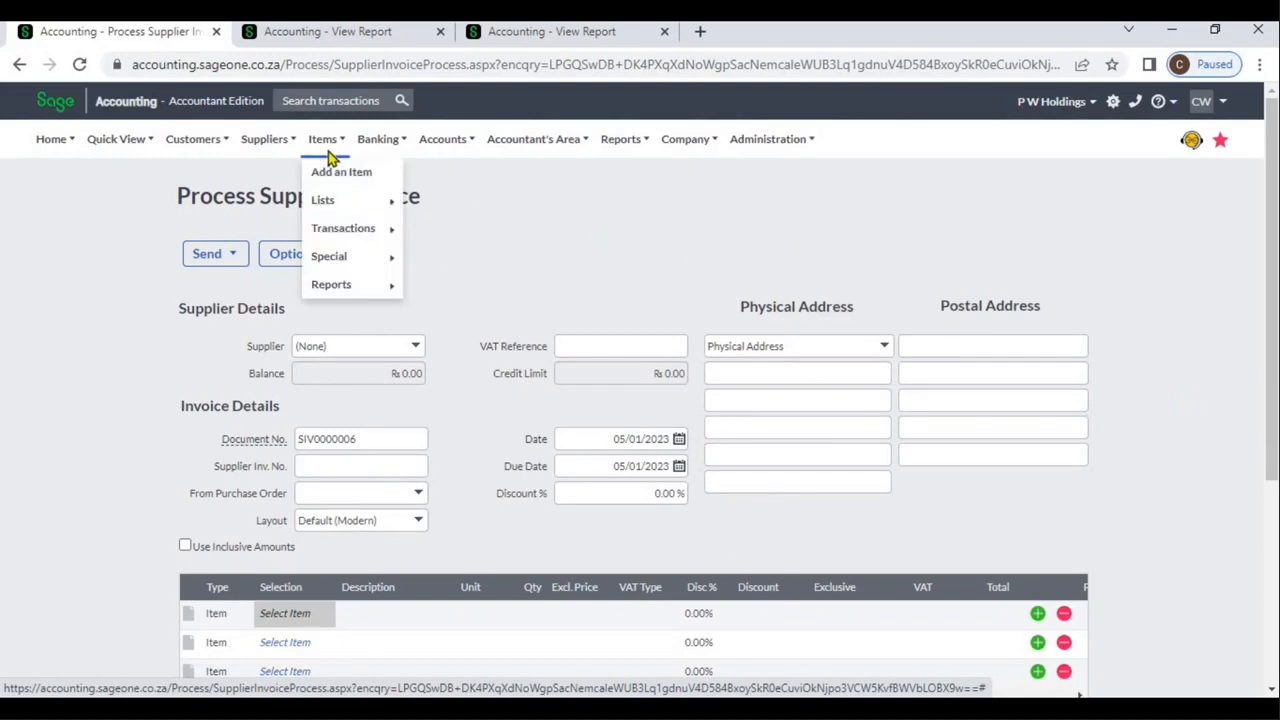